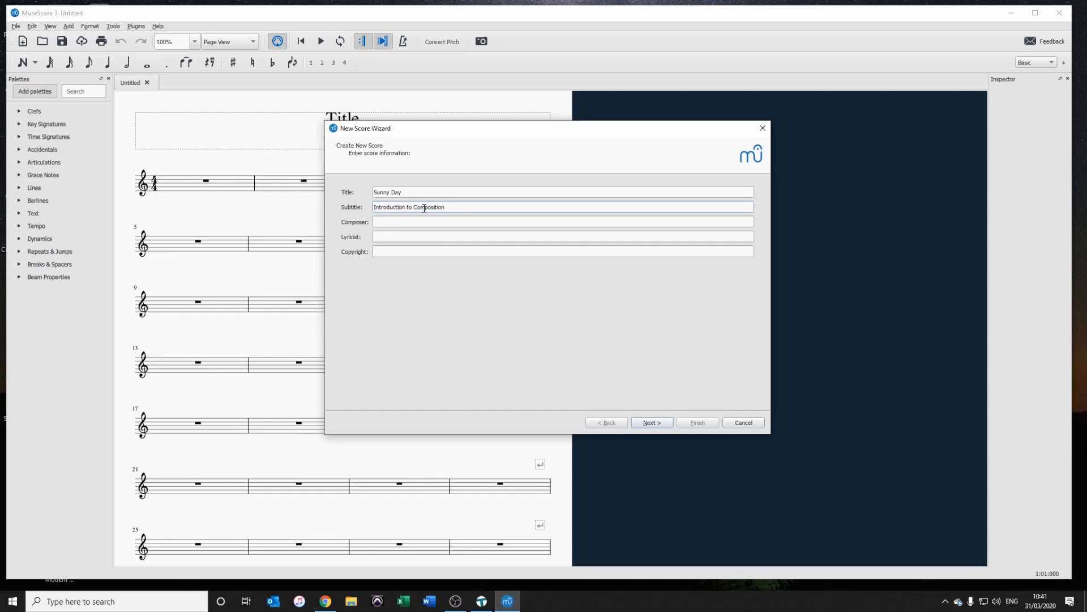
Accept the score information and choose the solo Piano template for the new score
click(658, 424)
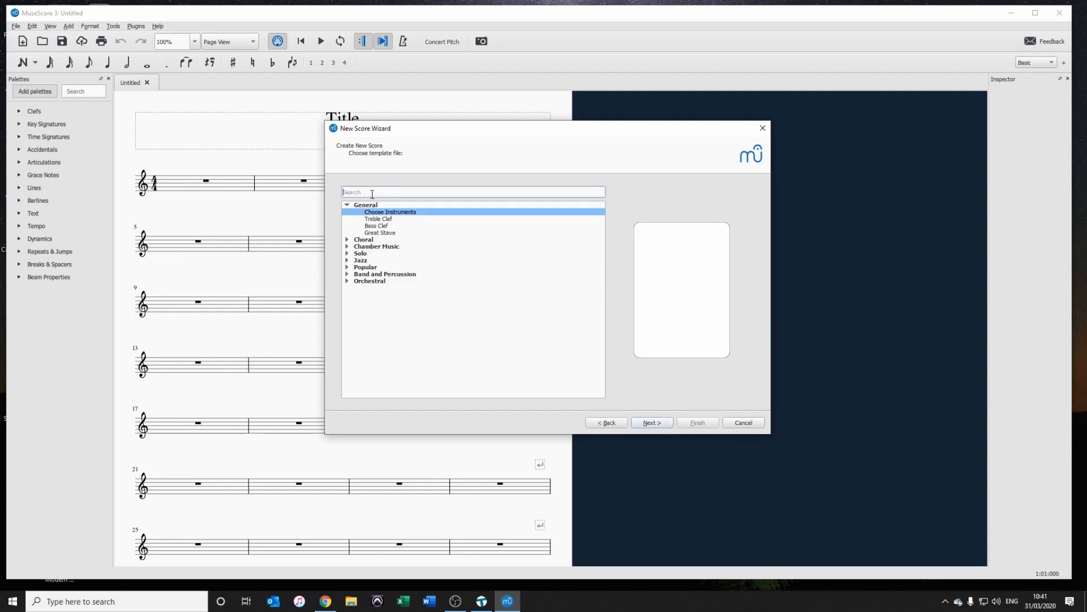
text(piano)
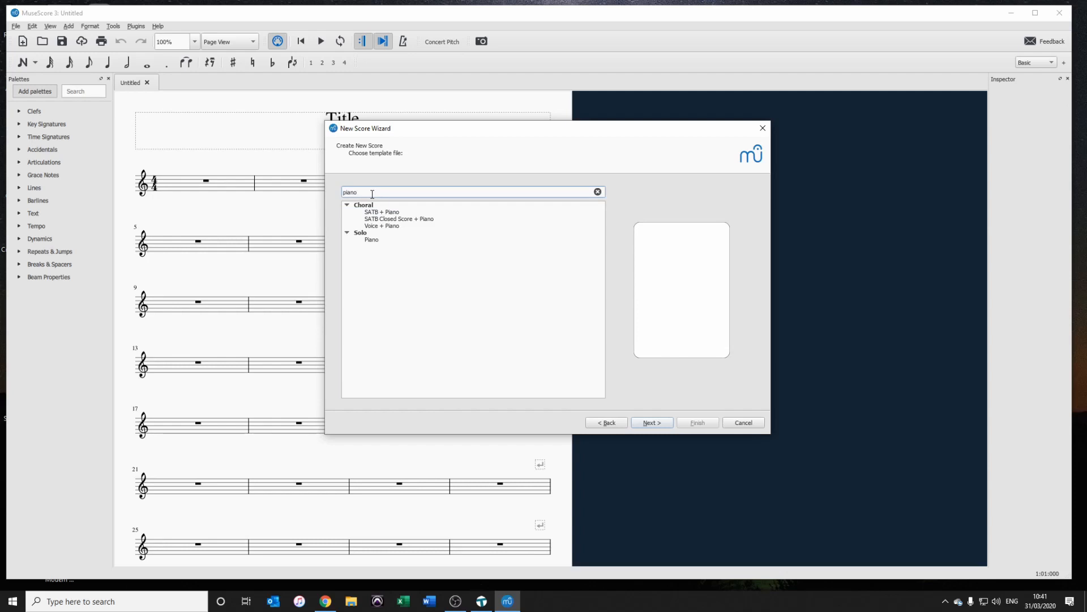
click(393, 240)
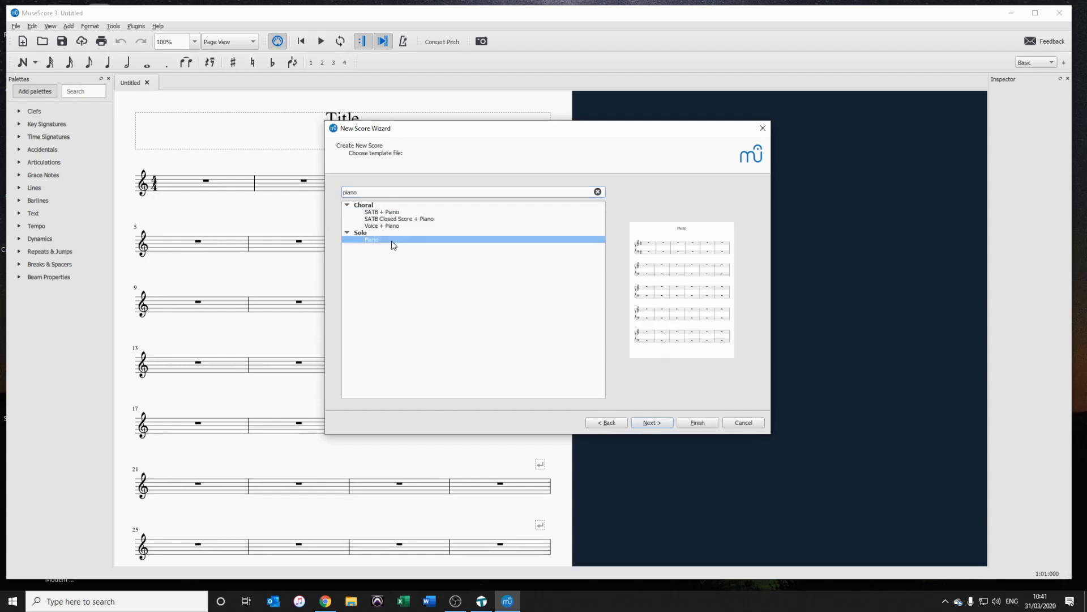
click(660, 424)
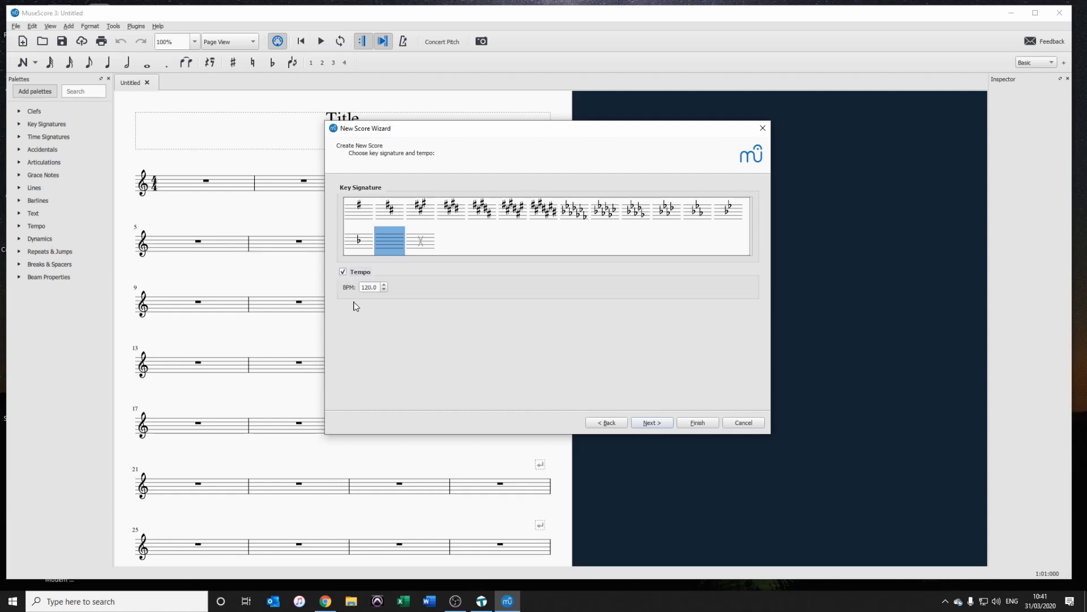
Include a tempo marking of 112 BPM and keep the key signature without sharps or flats
click(343, 273)
click(343, 272)
click(344, 273)
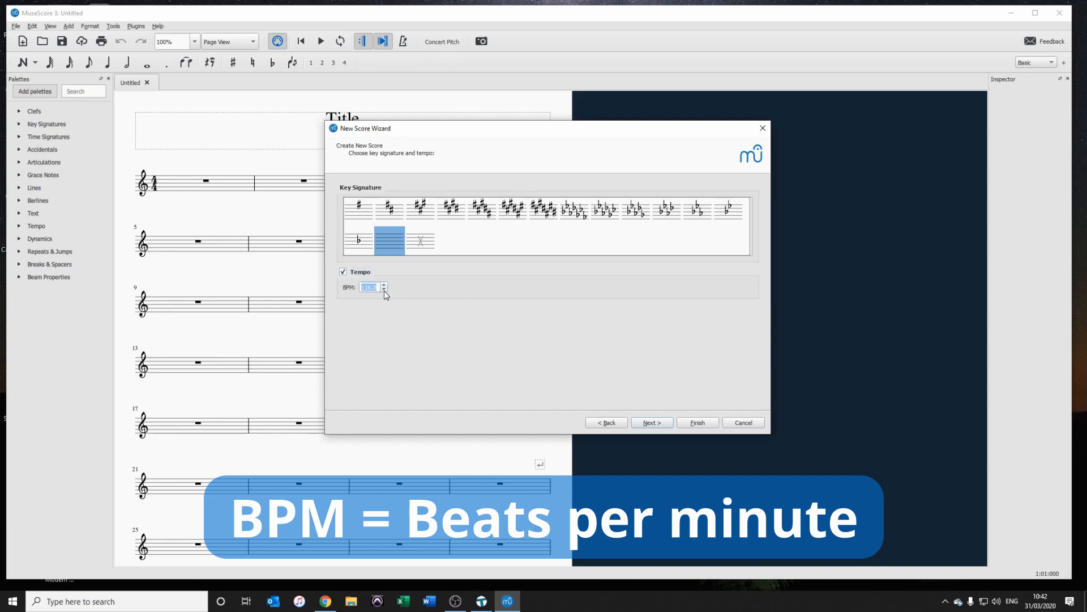
click(450, 331)
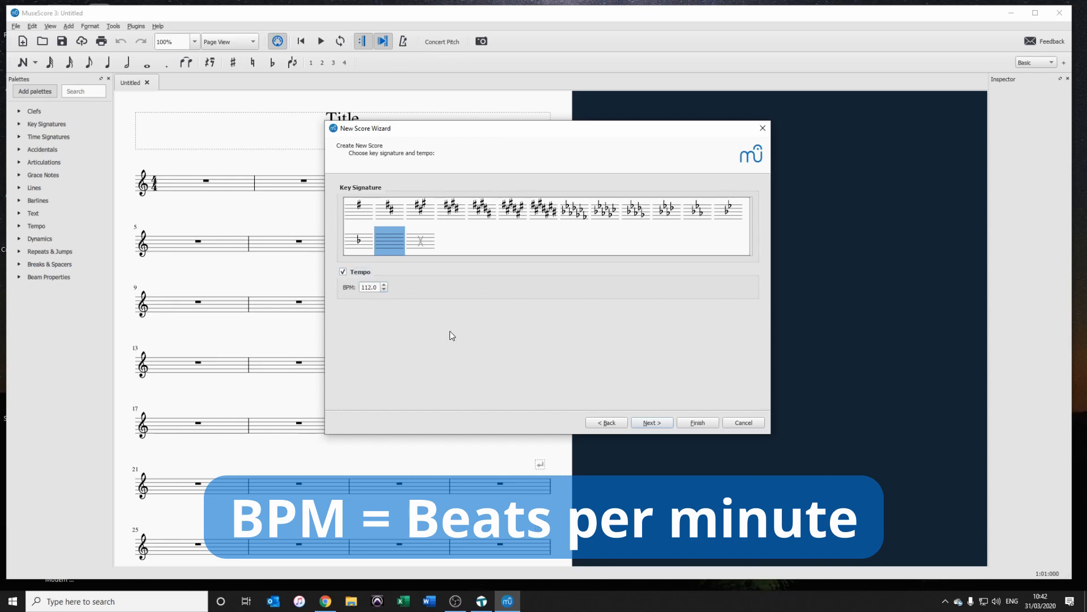
click(664, 425)
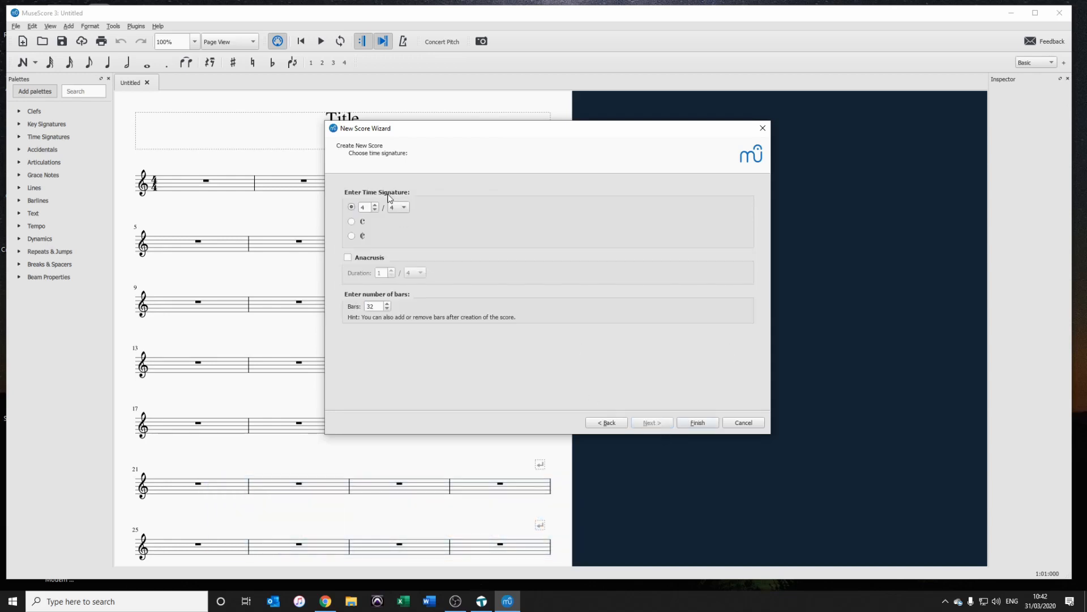
Increase the number of bars and finish creating the score in 4/4 time
click(388, 305)
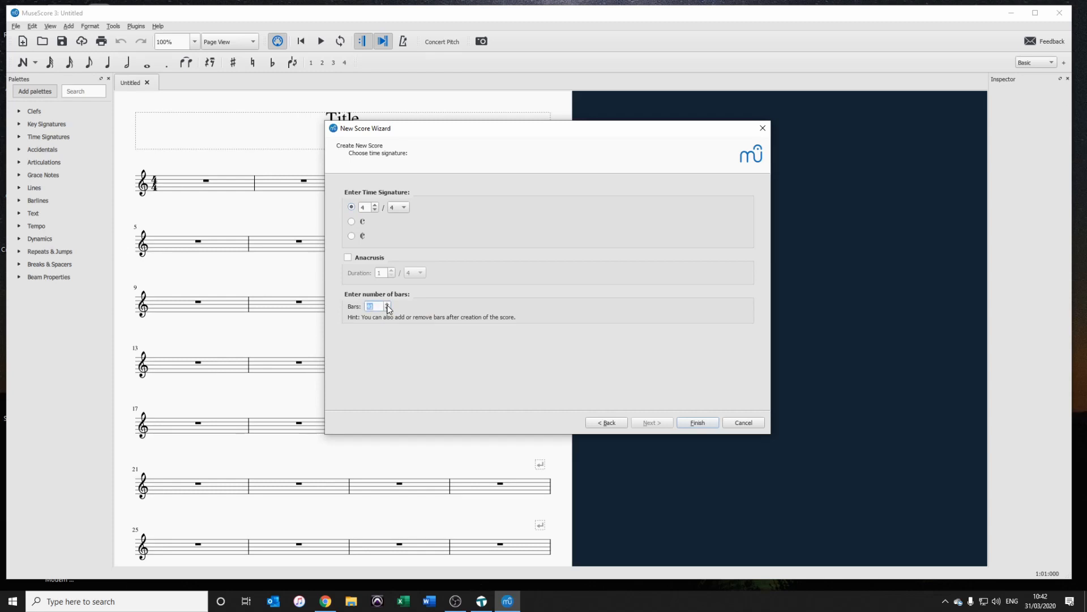
click(388, 304)
click(698, 424)
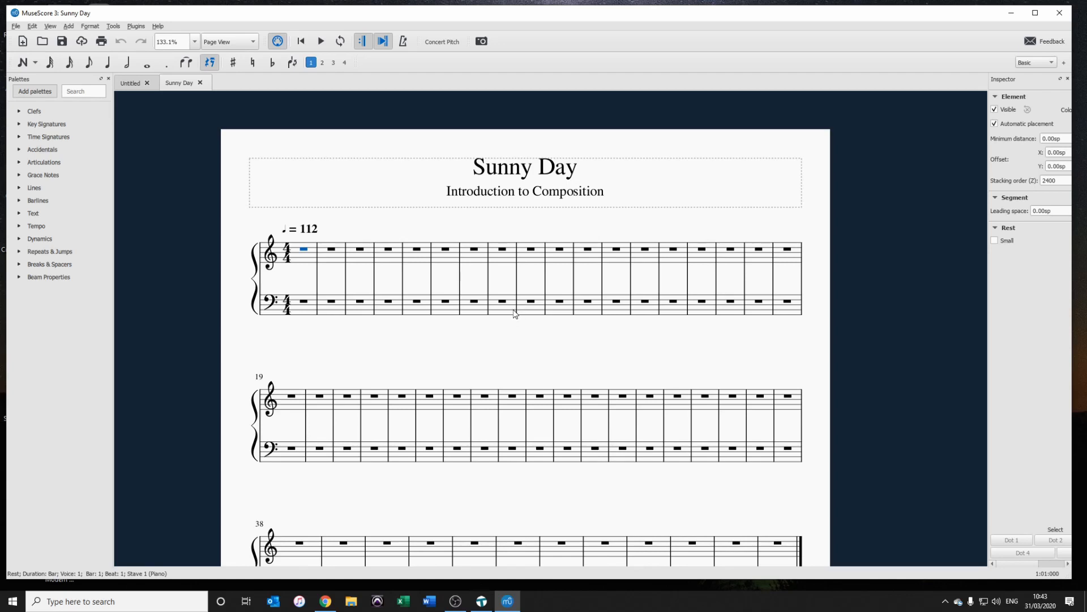
click(304, 263)
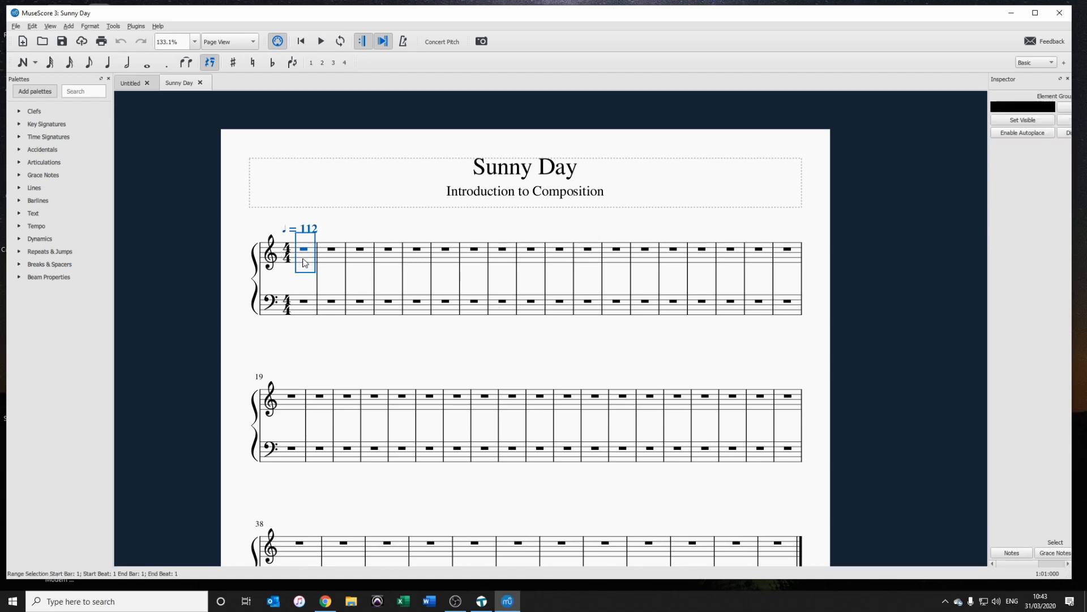
click(330, 262)
click(361, 265)
click(396, 262)
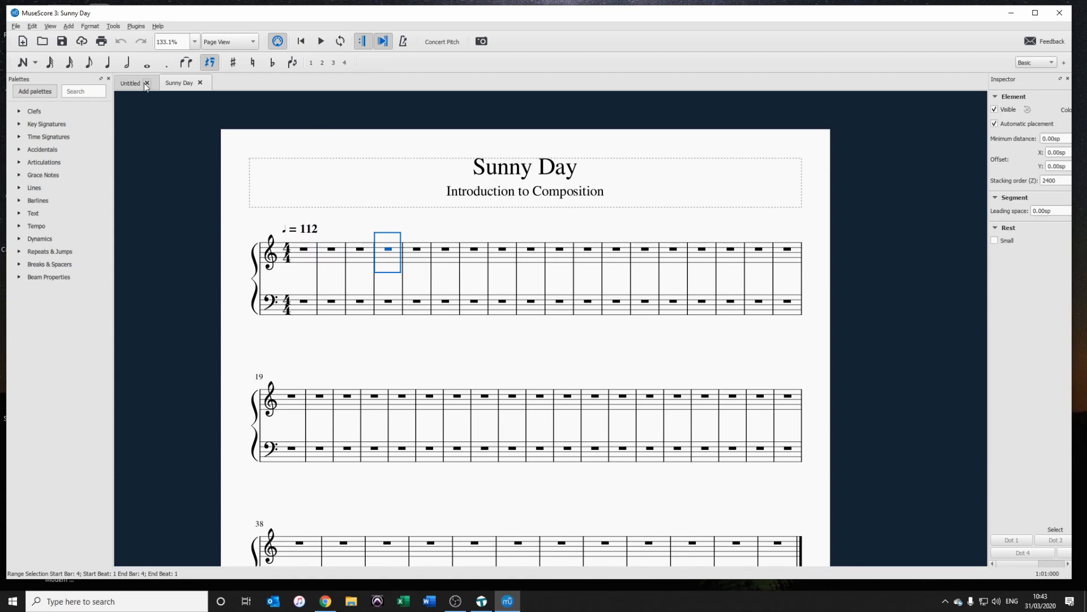
click(234, 141)
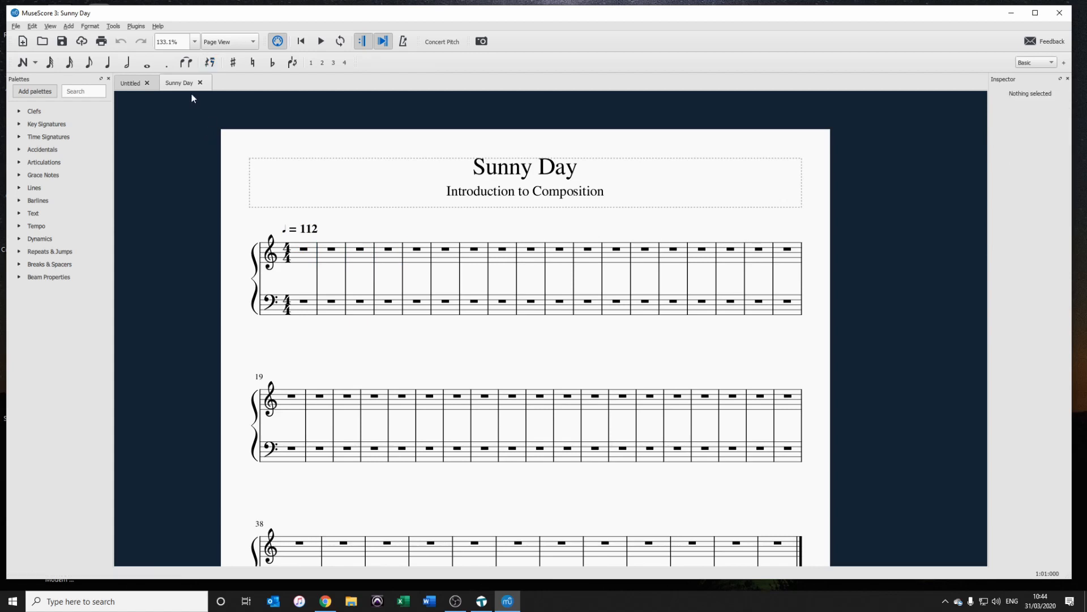
Try a semibreve C–E–G chord in the first treble bar and undo its notes
click(147, 66)
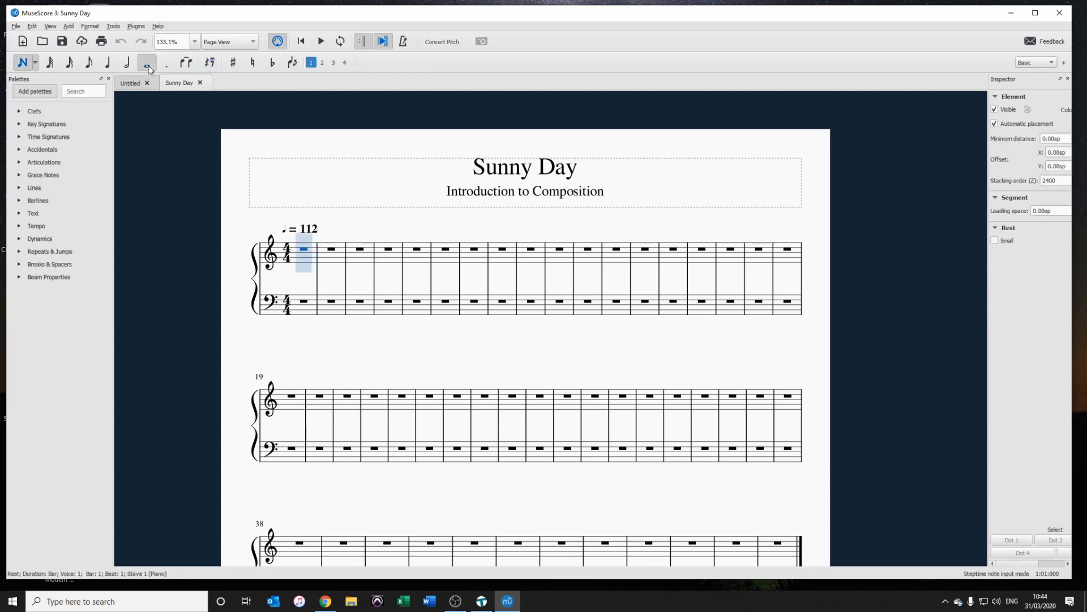
click(306, 263)
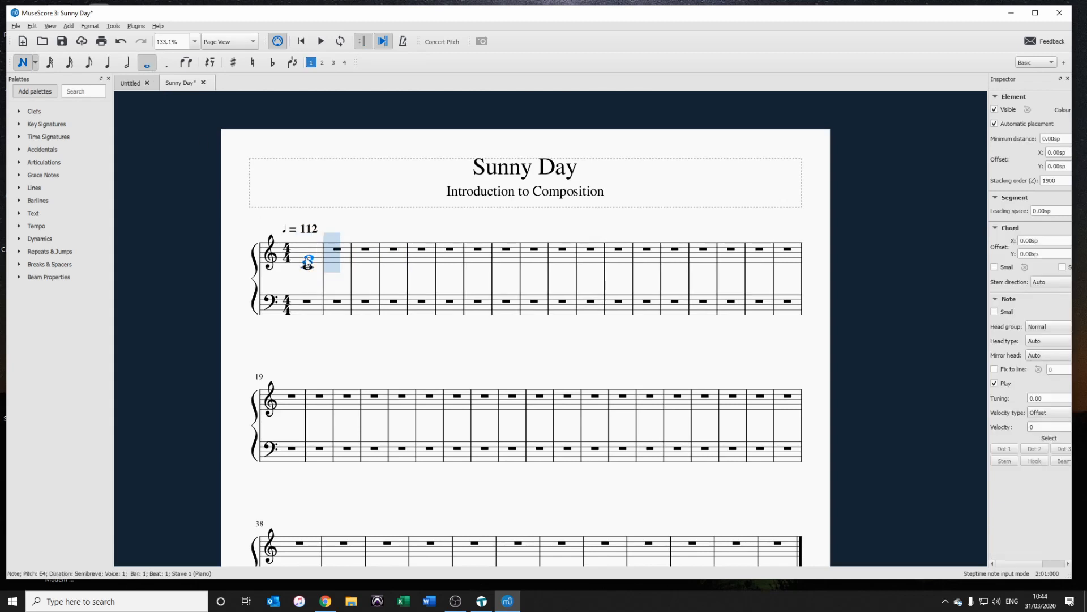
click(306, 261)
scroll(325, 278, up, 12)
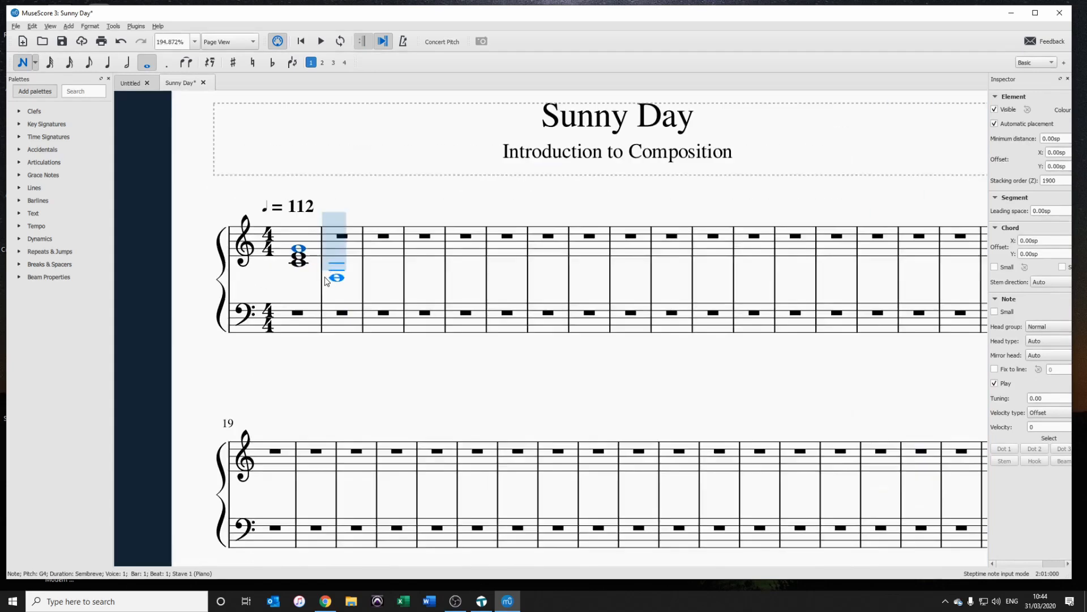
key(ctrl+z)
key(ctrl+z)
key(ctrl+z)
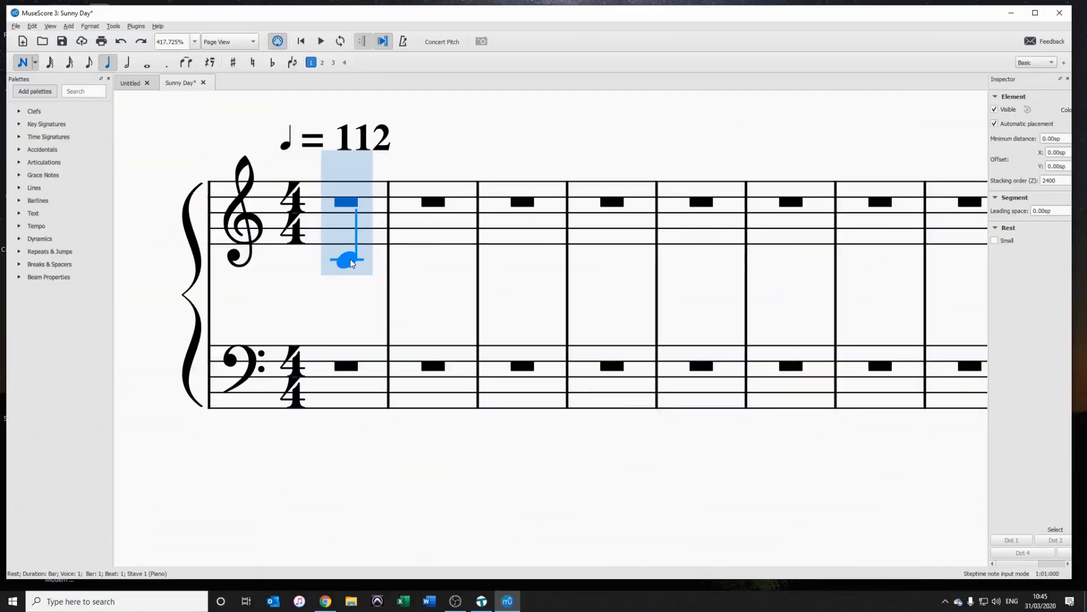
Enter an ascending C major scale in crotchets from C4 to C5 across treble bars 1 and 2
click(351, 260)
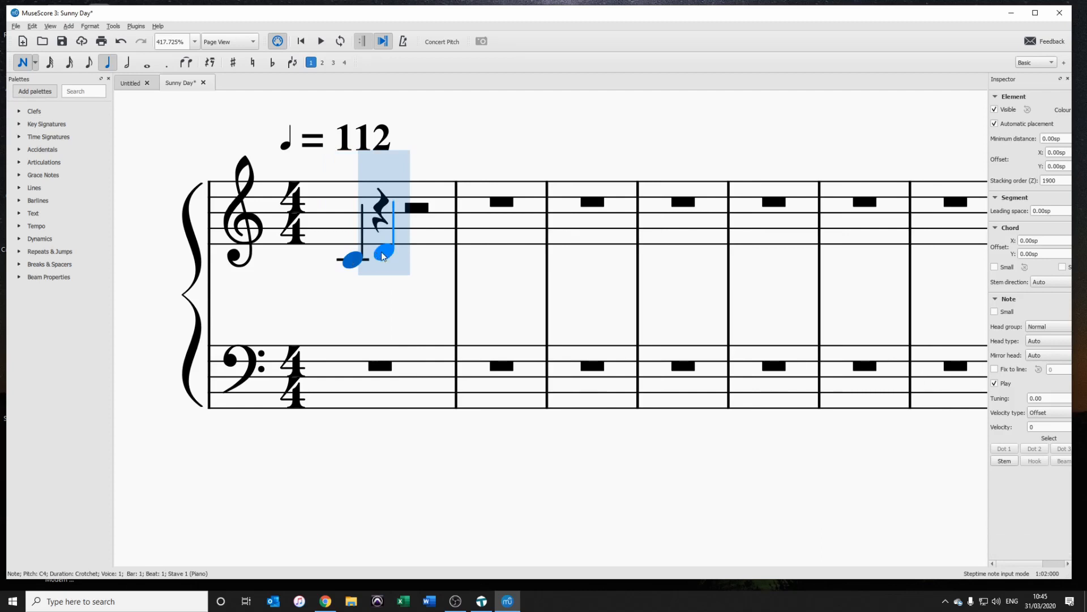
click(383, 254)
click(419, 245)
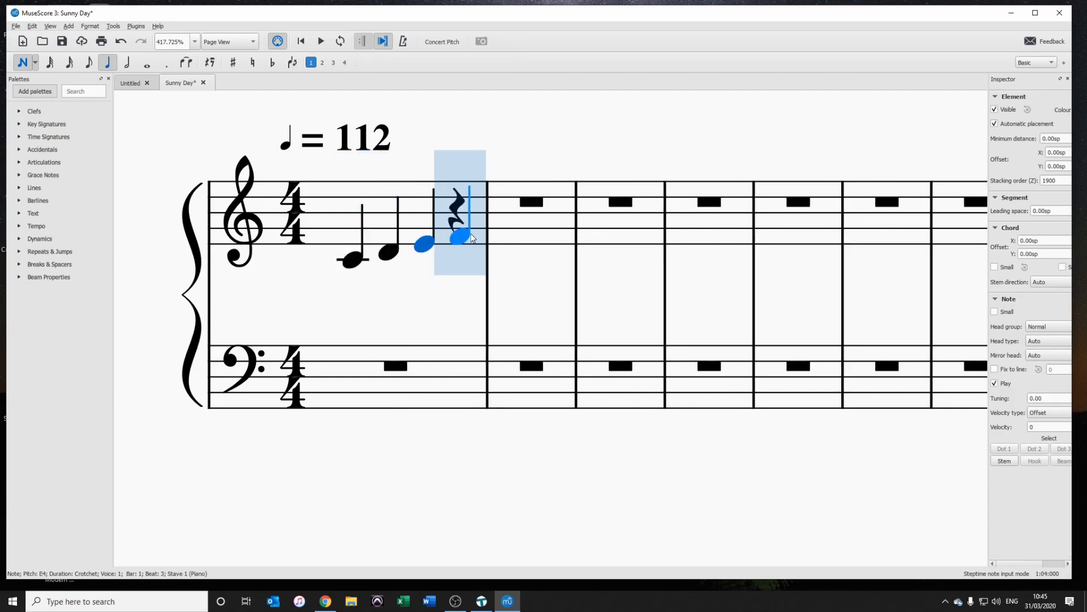
click(471, 237)
click(535, 227)
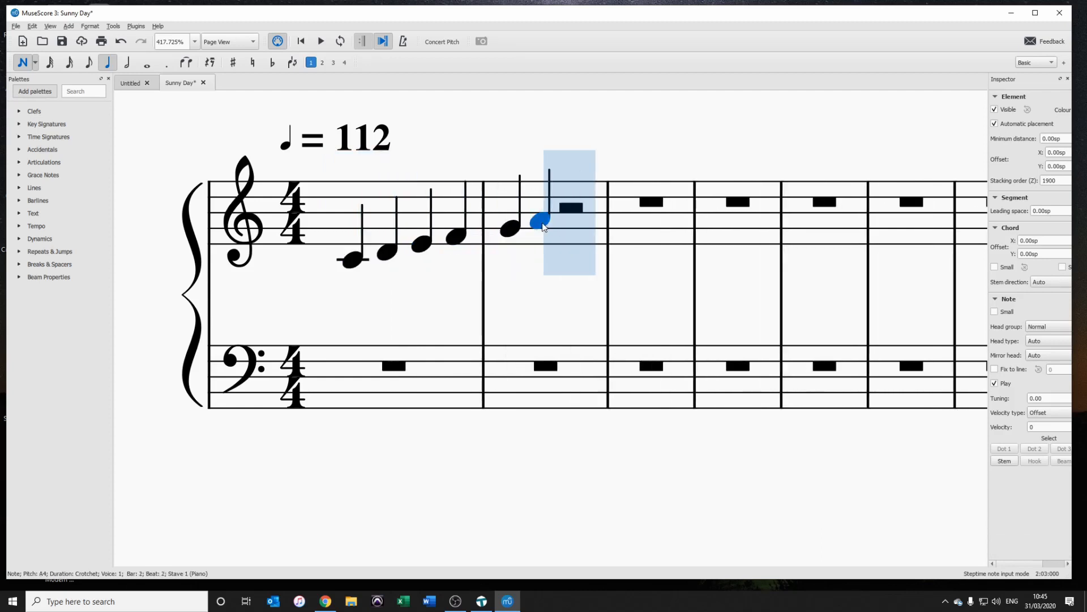
click(542, 226)
click(564, 213)
click(614, 204)
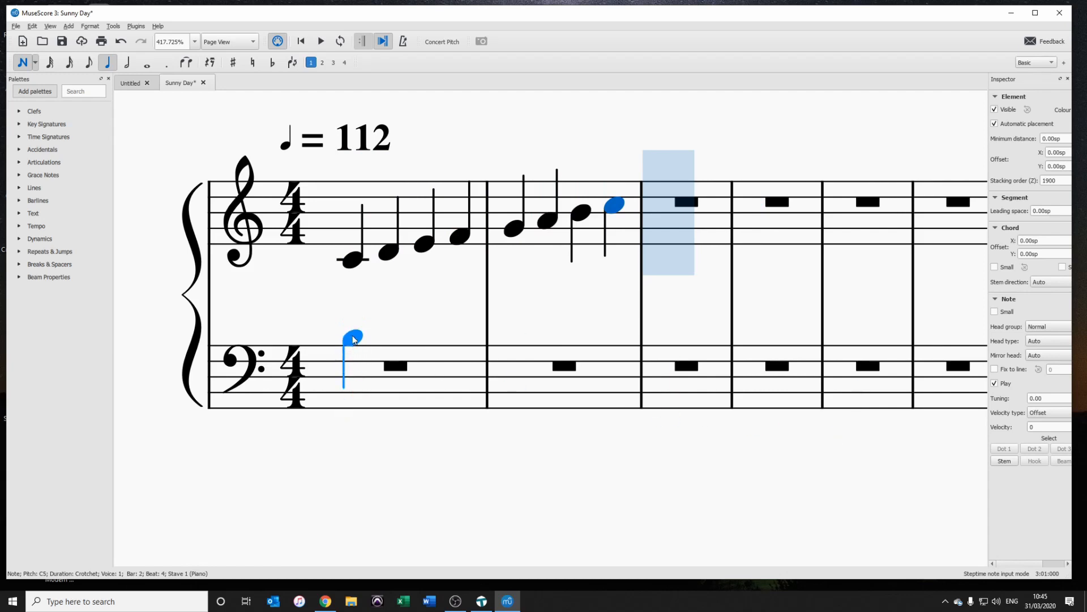
Enter a descending C major scale in crotchets from C4 to C3 across bass bars 1 and 2
click(353, 335)
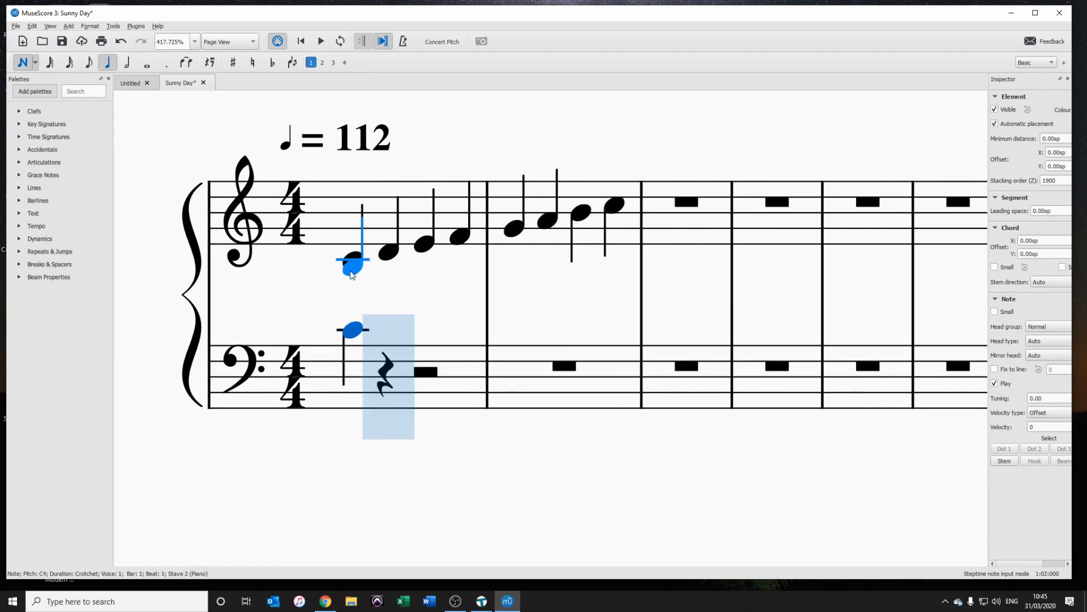
click(389, 337)
click(425, 345)
click(460, 352)
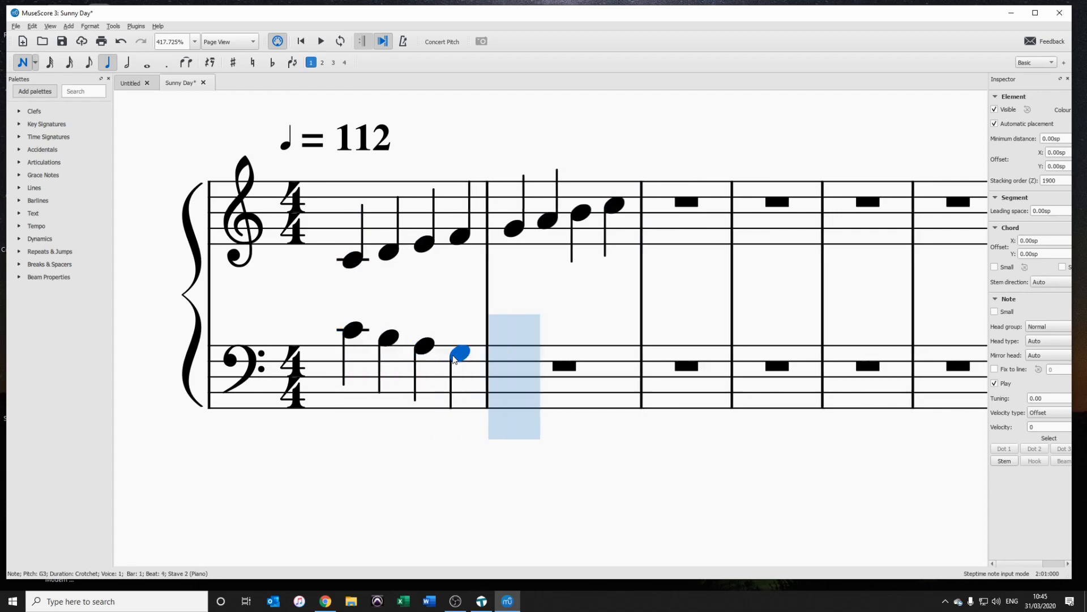
click(513, 361)
click(558, 371)
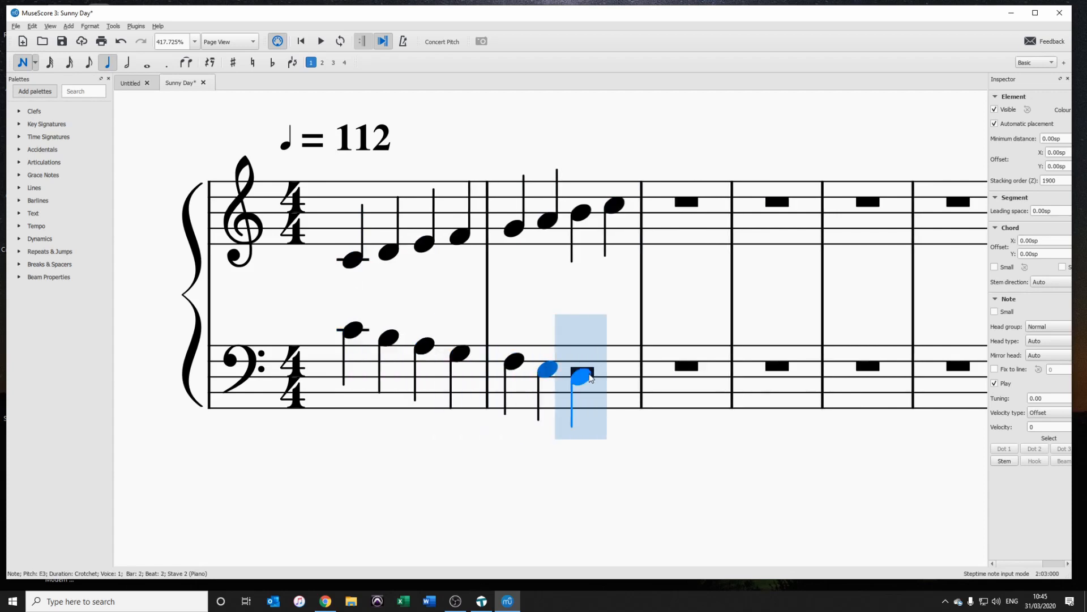
click(586, 377)
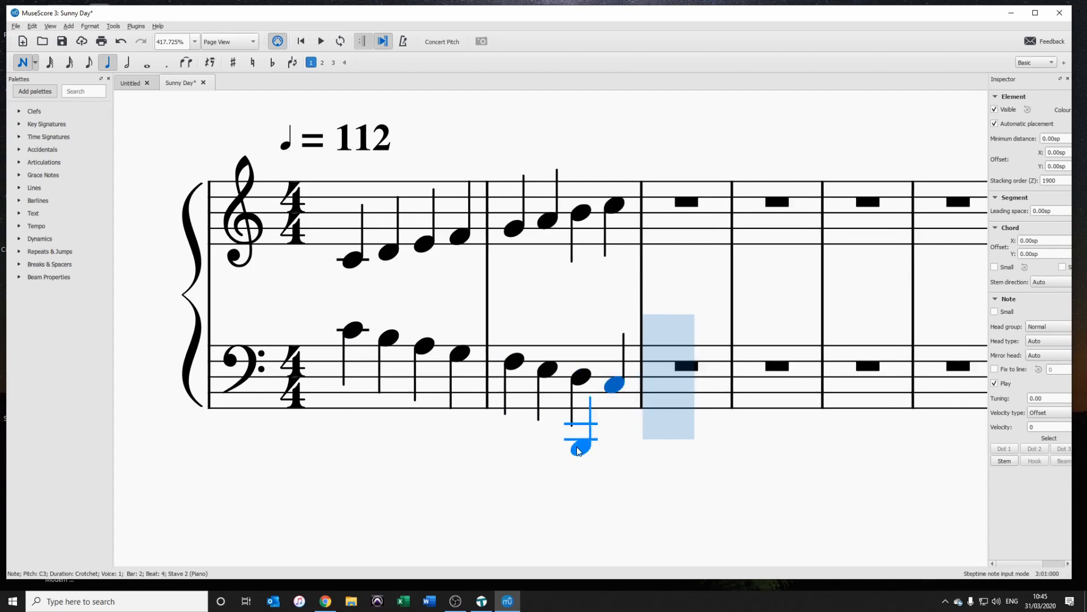
click(614, 385)
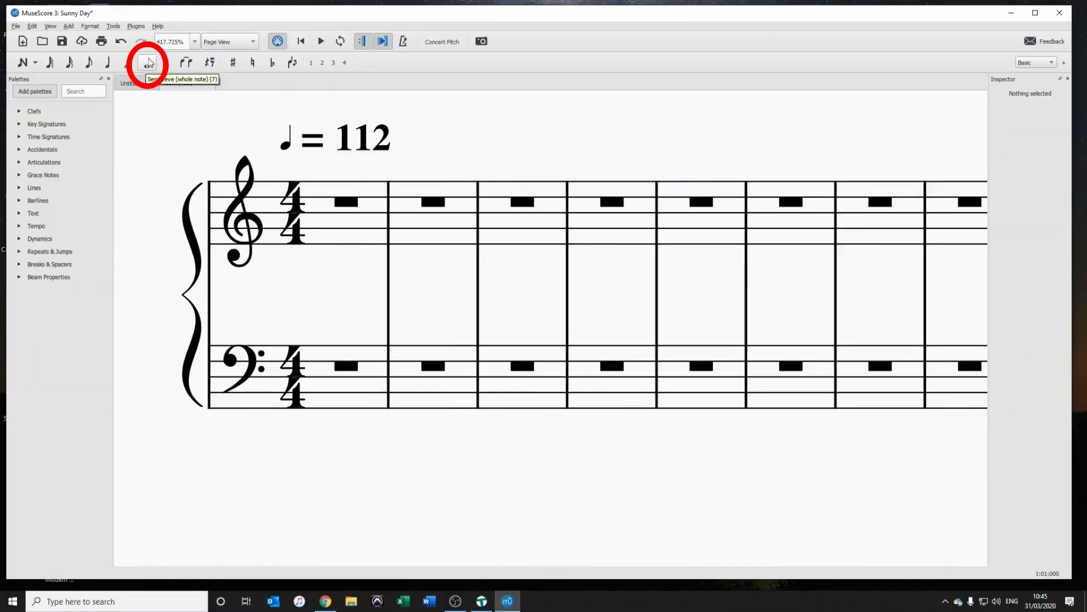
Enter semibreve C–E–G chords, starting on middle C, in bars 1 and 2 of the treble stave
click(147, 66)
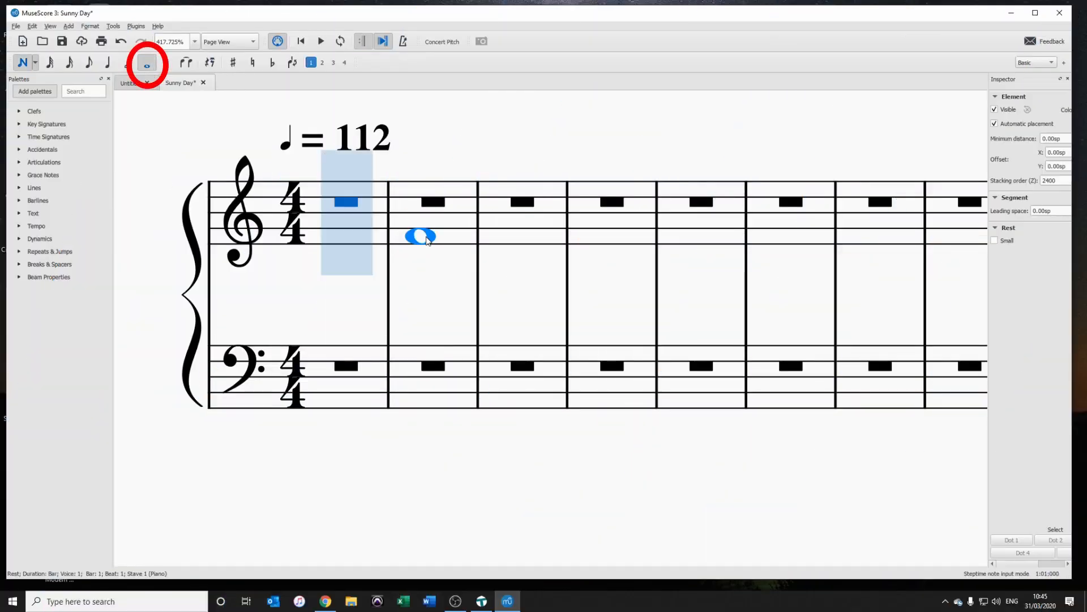
click(347, 260)
shift+click(352, 244)
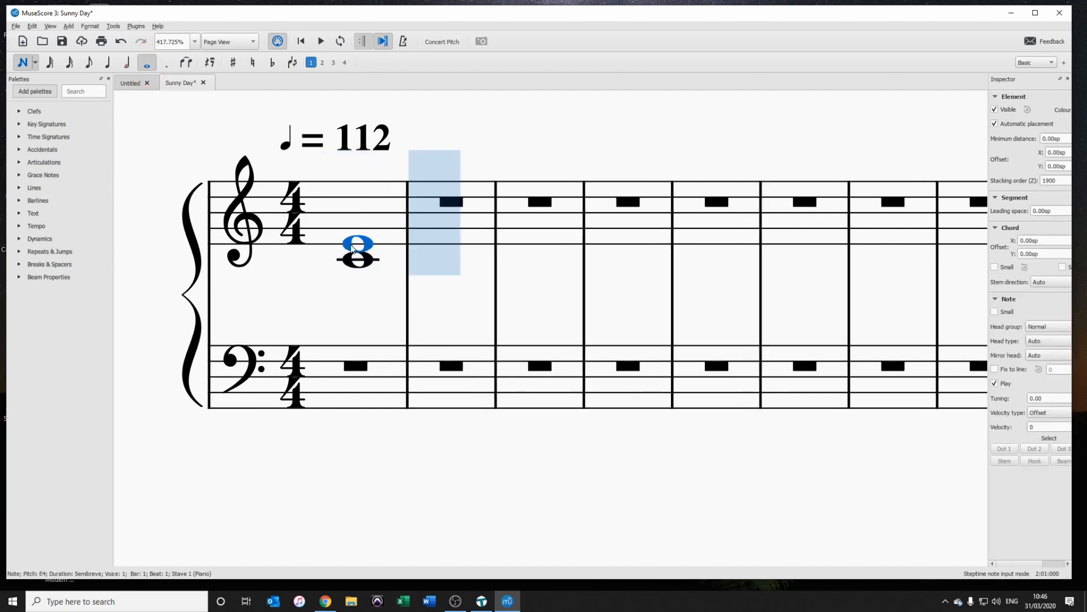
shift+click(351, 228)
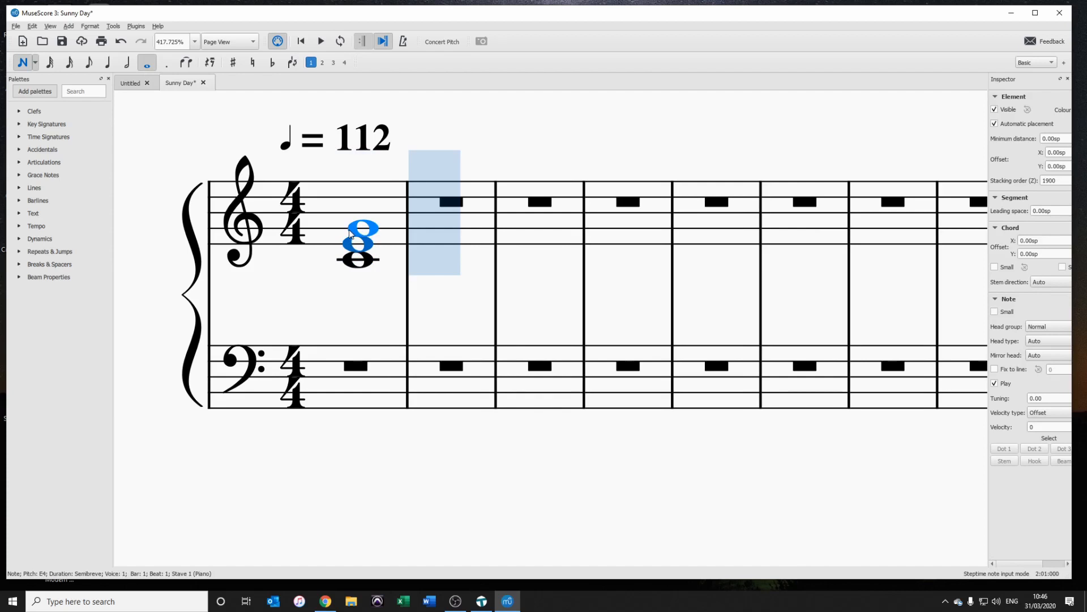
click(472, 265)
shift+click(446, 245)
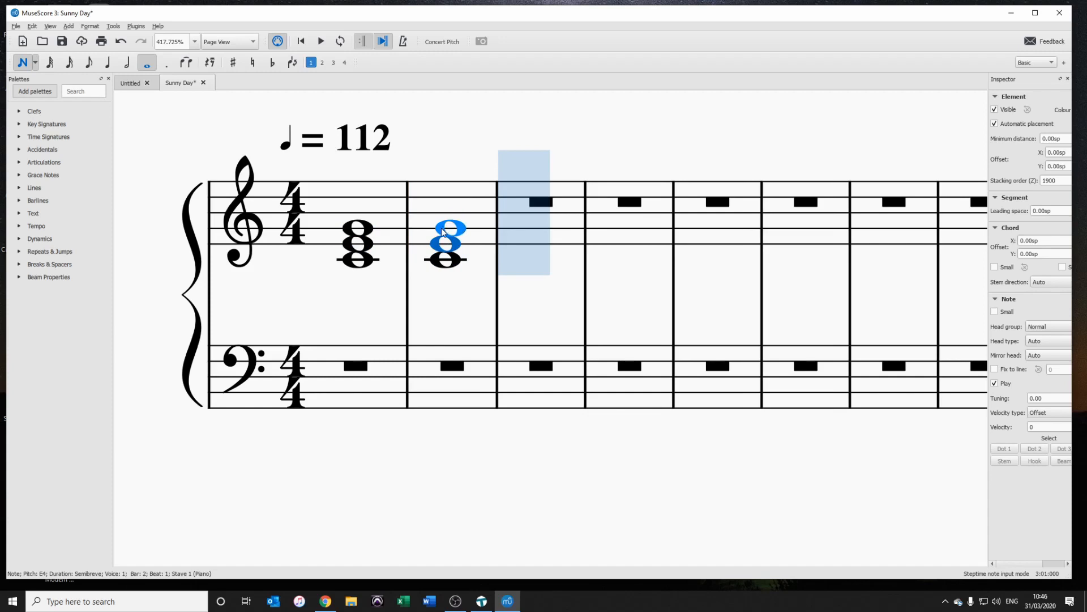
shift+click(442, 229)
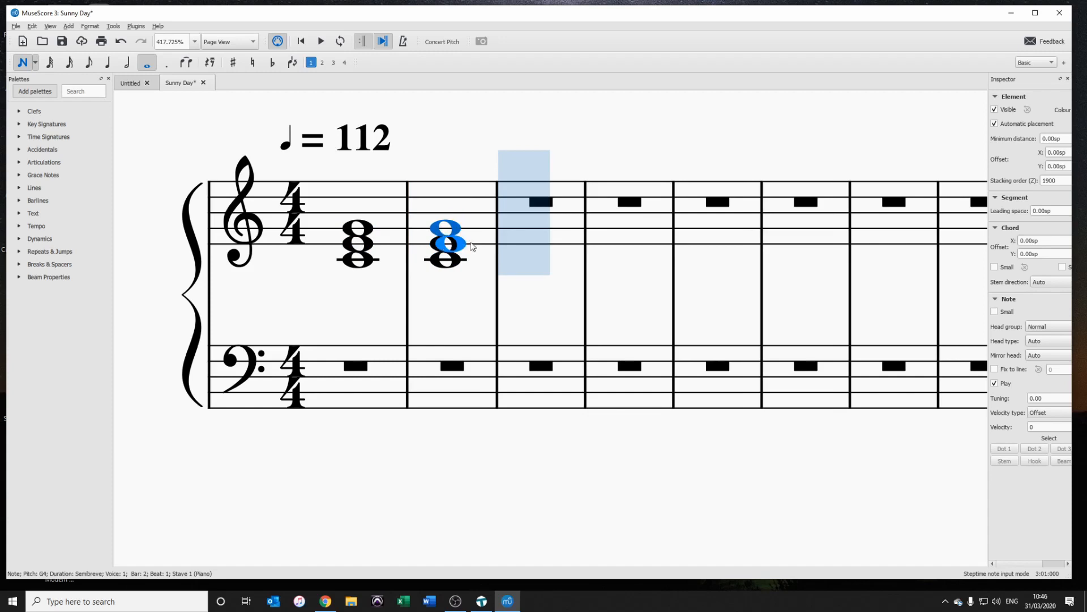
Enter semibreve chords F–A–C in treble bar 3 and D–F–A in treble bar 4, and leave note input
click(538, 237)
shift+click(530, 220)
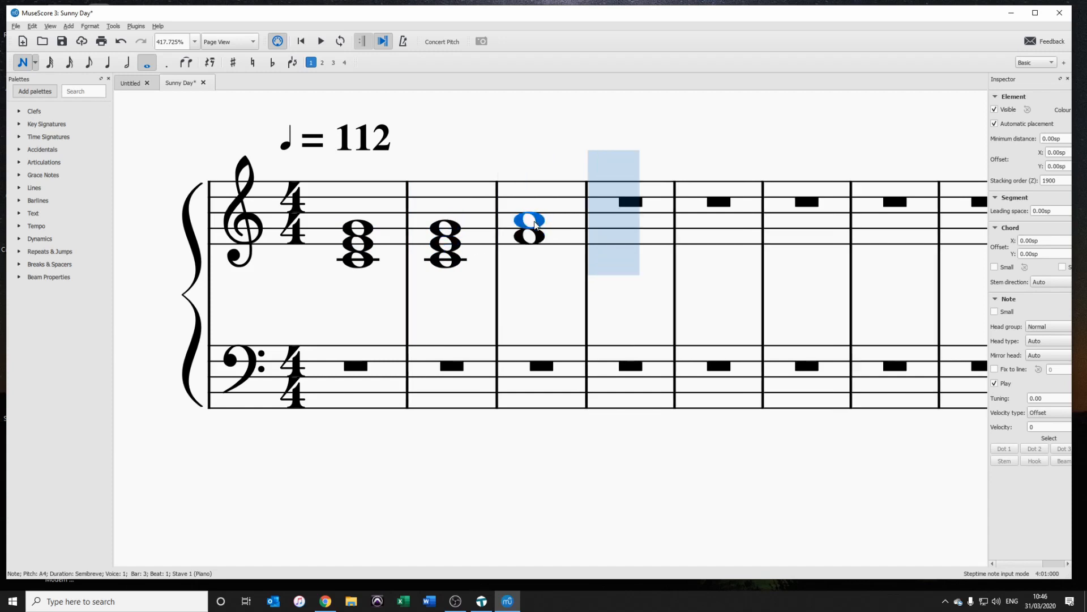
shift+click(527, 205)
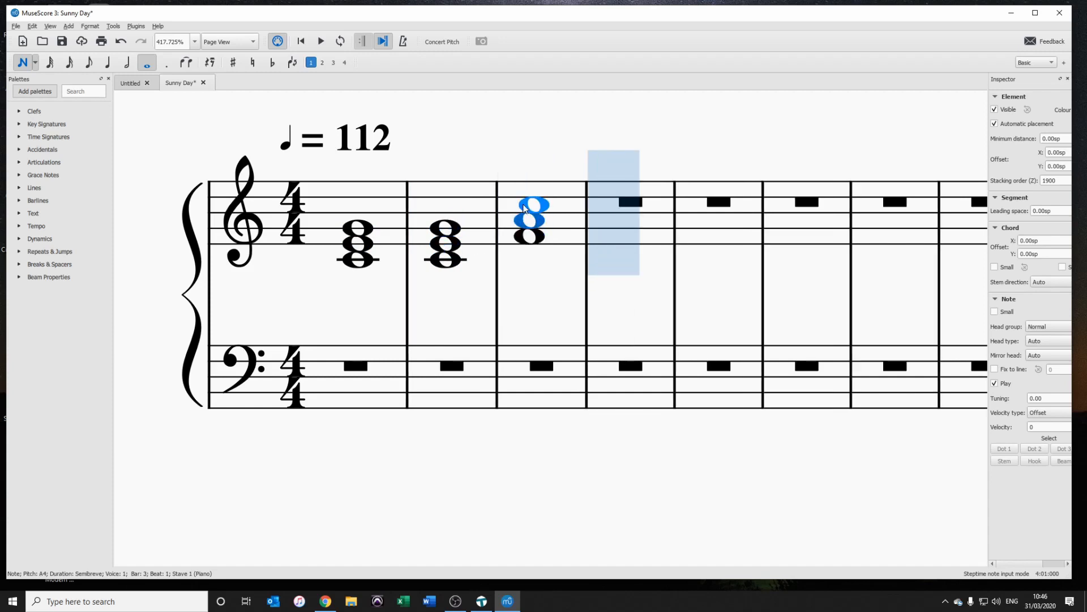
click(632, 250)
shift+click(621, 236)
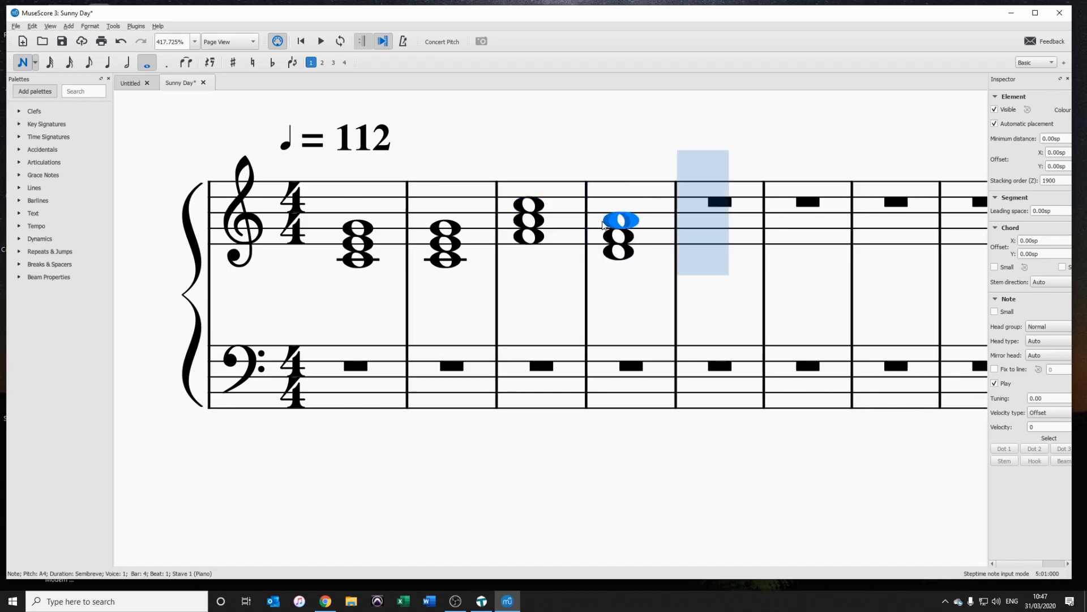
key(Escape)
Show the piano keyboard and play the four treble chords from bar 1
click(356, 228)
key(p)
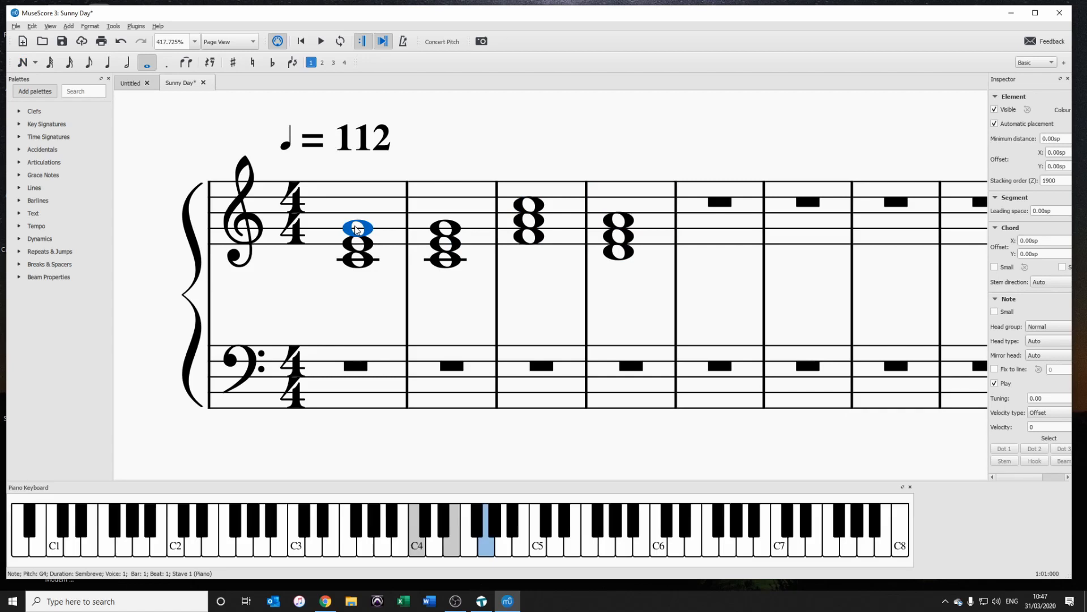
key(space)
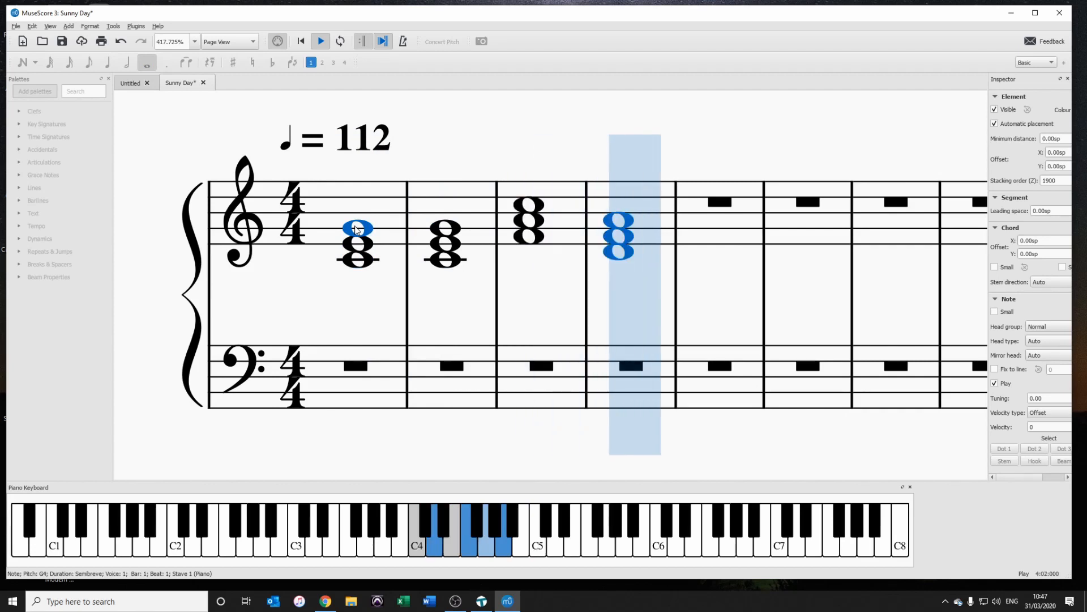
Stop playback and raise the whole semibreve chord in treble bar 4 to G–B–D
key(space)
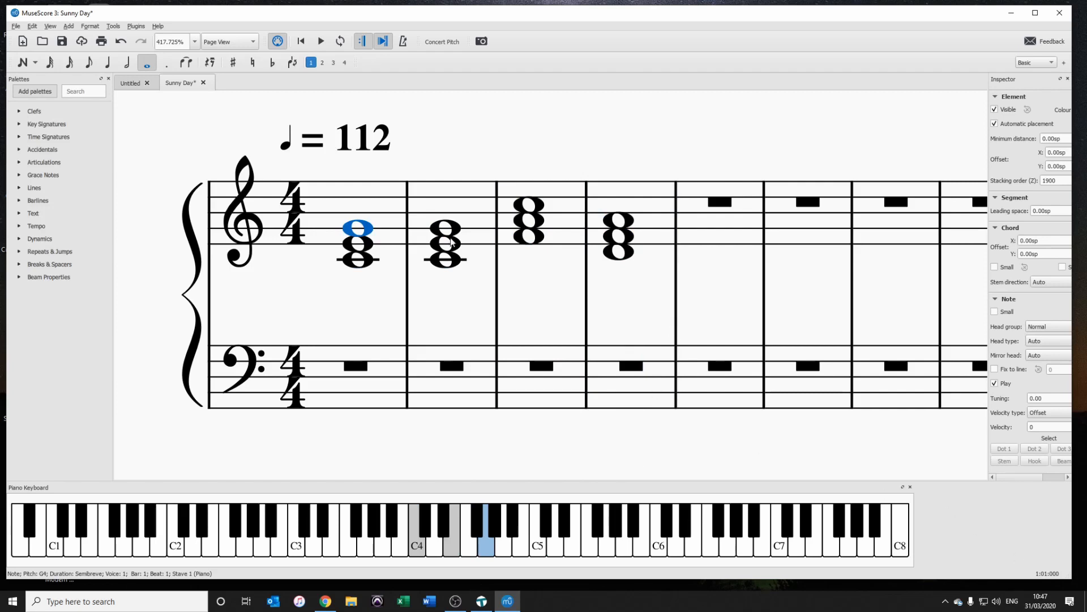
click(628, 252)
shift+click(630, 219)
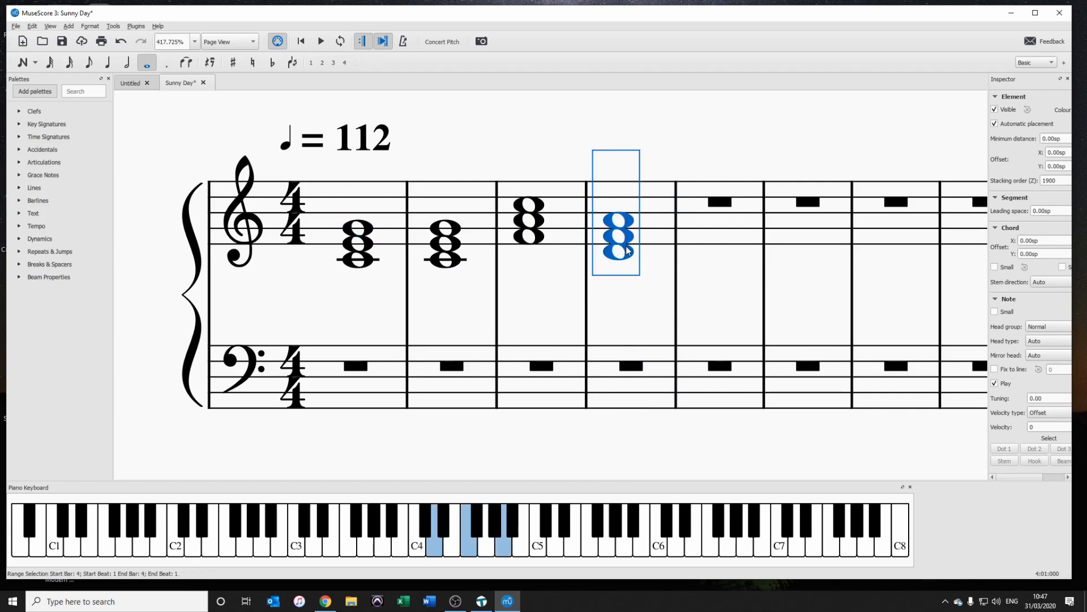
drag(627, 251, 619, 228)
key(super+Up)
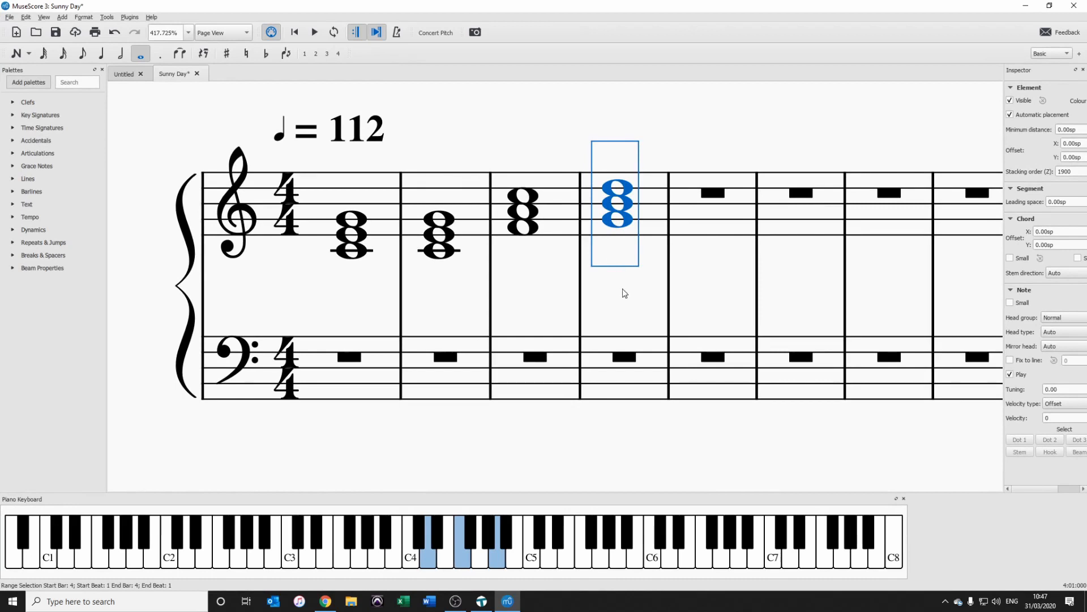
key(Escape)
Play the edited progression from bar 1, then hide and show the piano keyboard and clear the selection
click(355, 218)
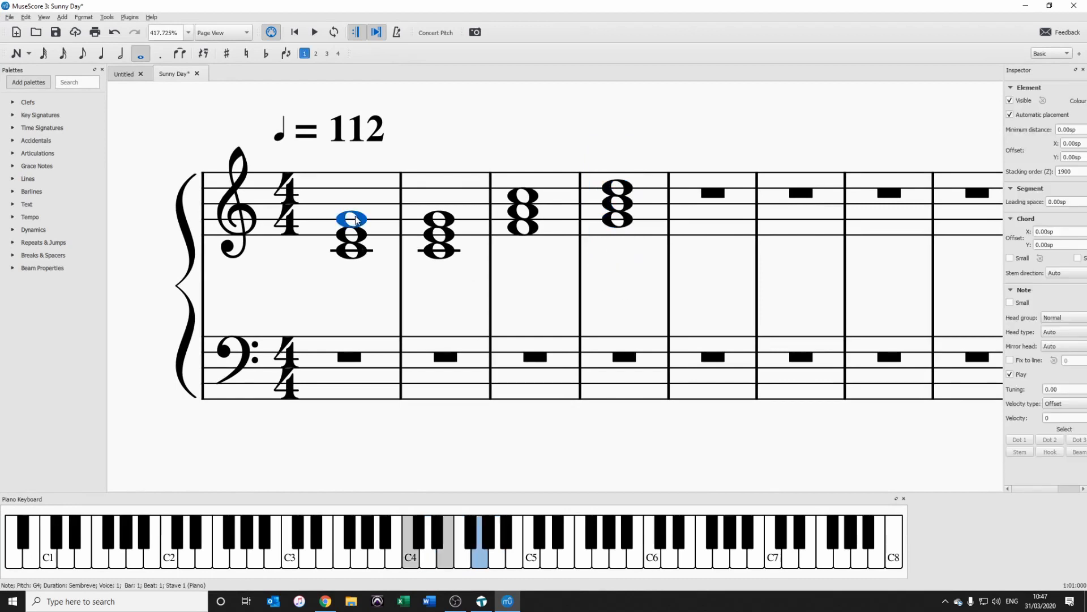
key(space)
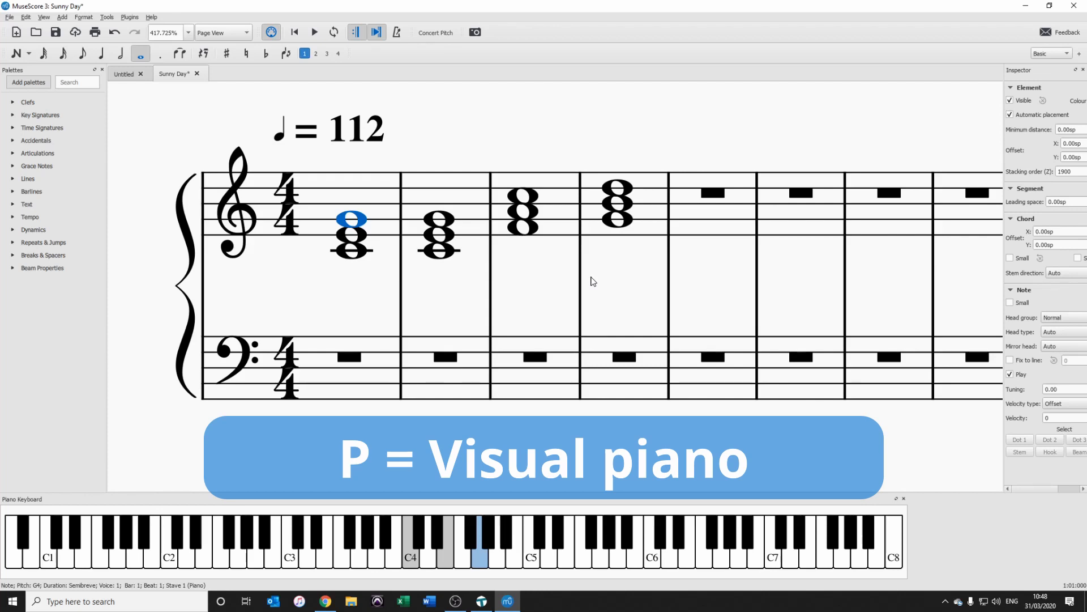
key(p)
key(p)
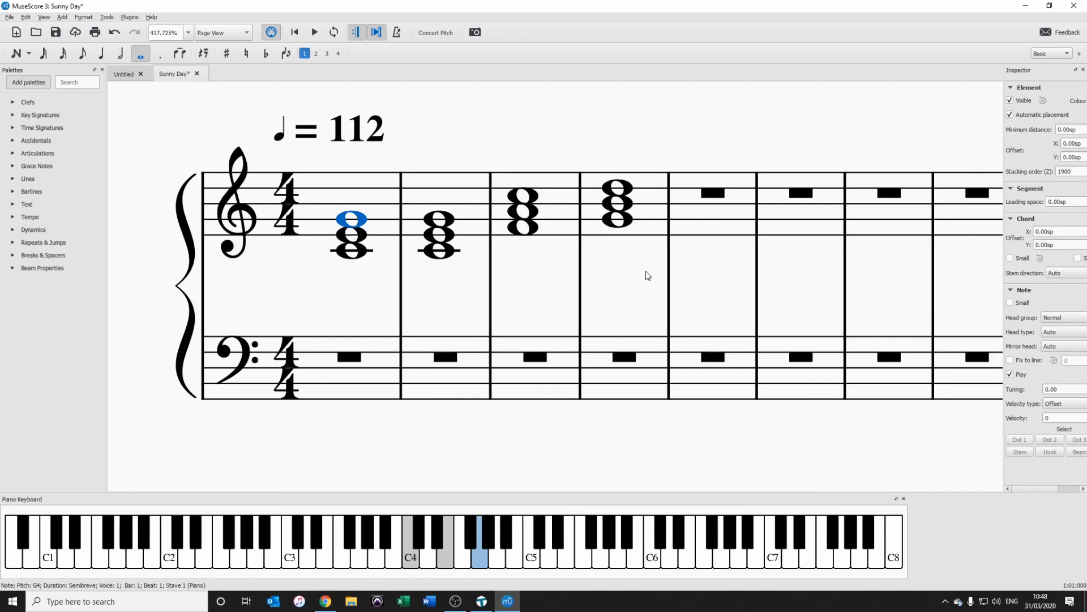
key(Escape)
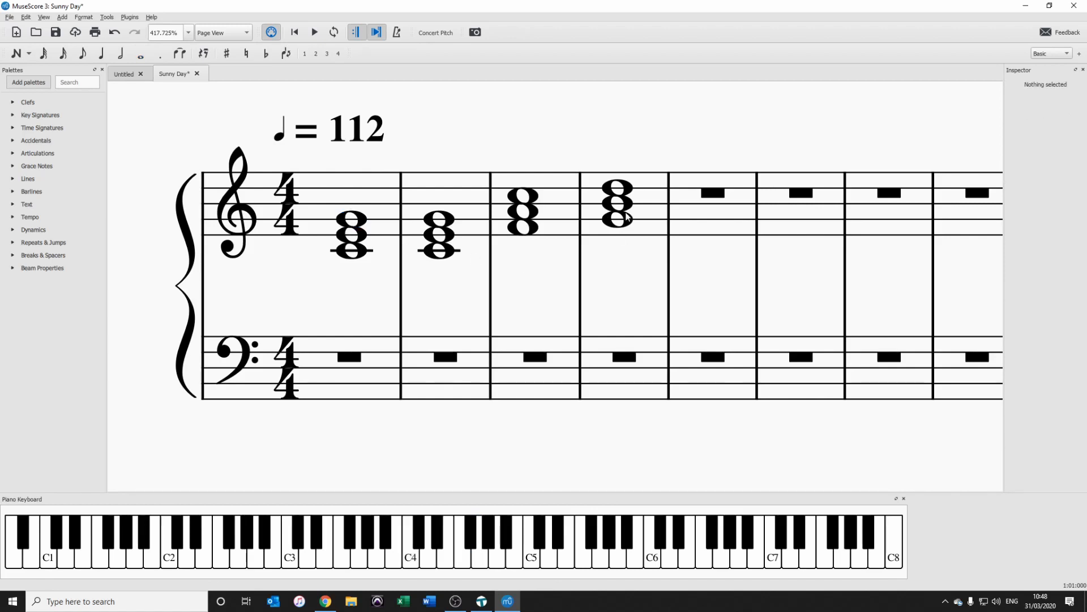
Copy the four chords in treble bars 1 to 4 and paste them into the treble stave from bar 5
click(351, 234)
shift+click(620, 228)
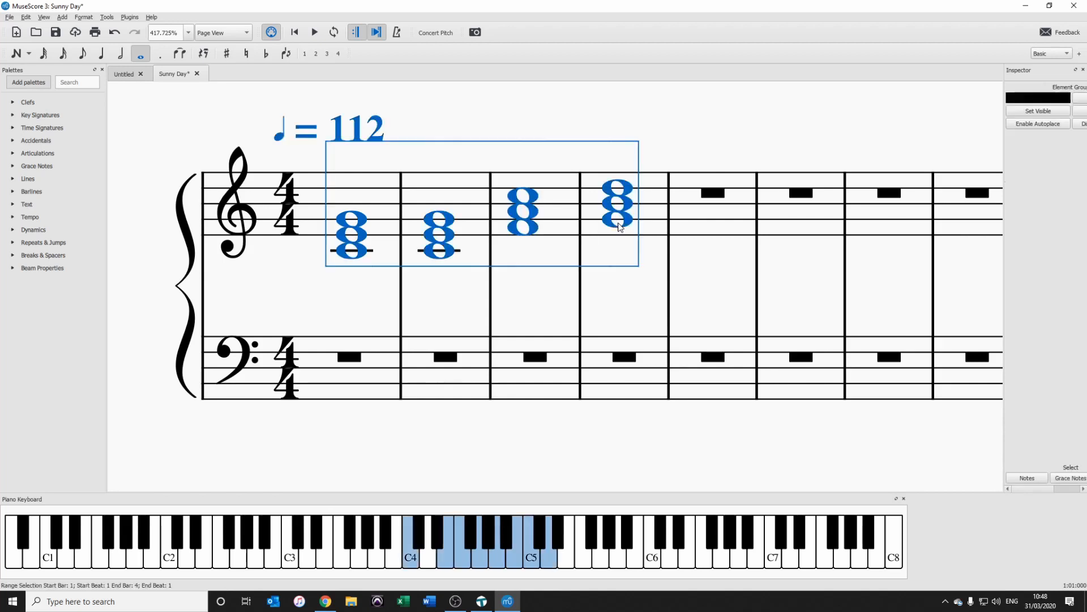
click(691, 218)
click(365, 201)
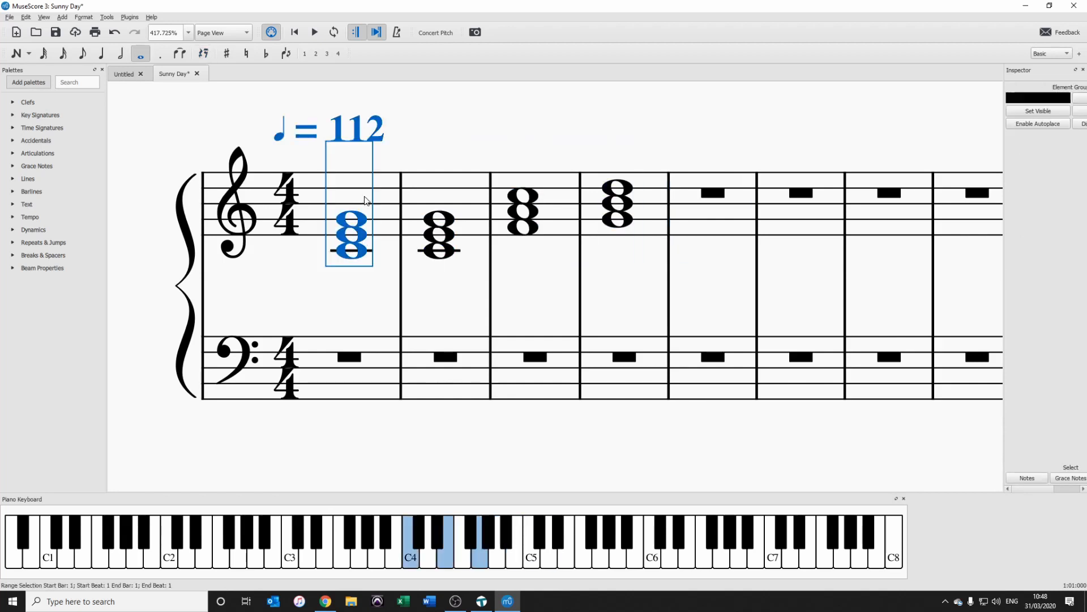
shift+click(641, 227)
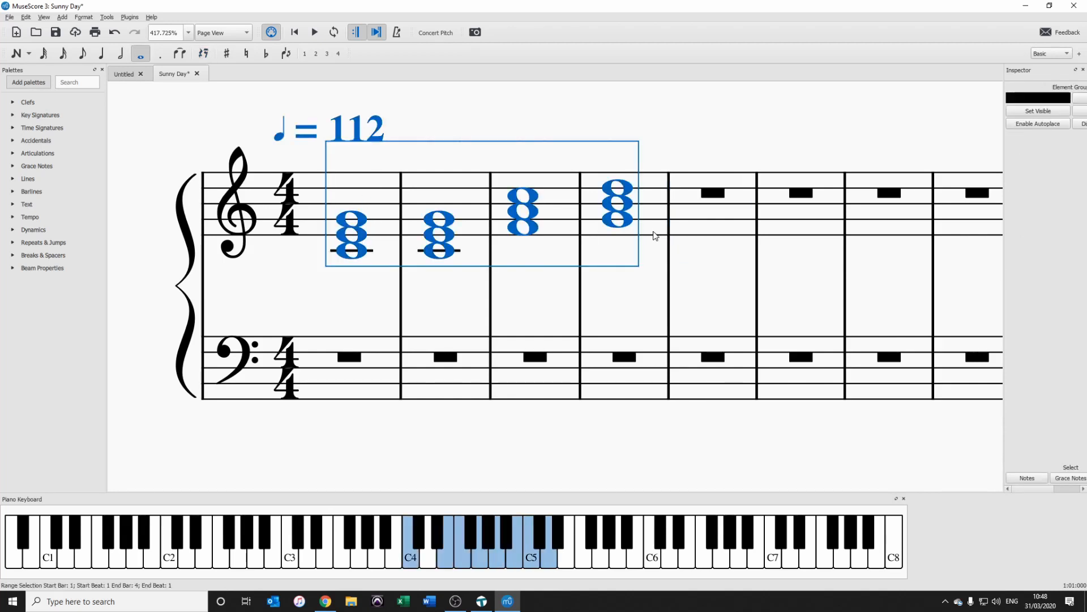
click(690, 222)
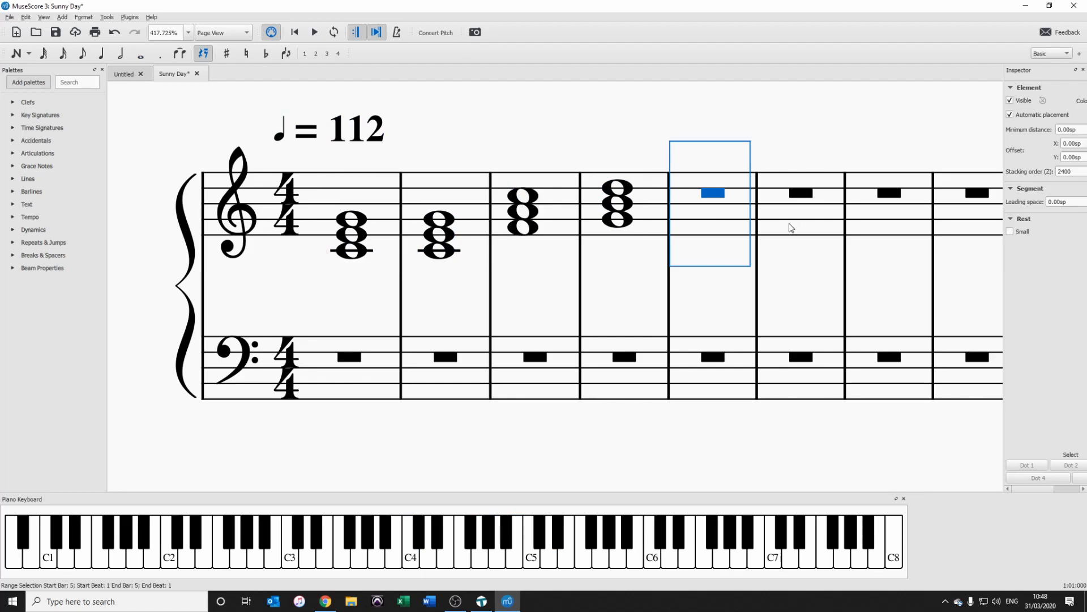
key(ctrl+v)
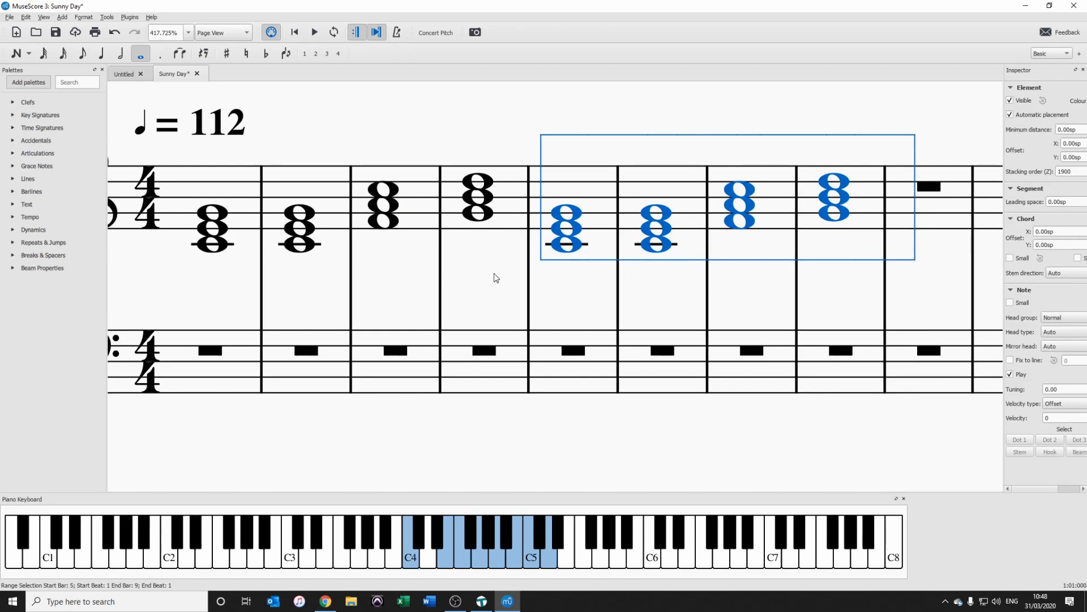
Raise the whole chord in treble bar 5 to A–C–E
click(576, 269)
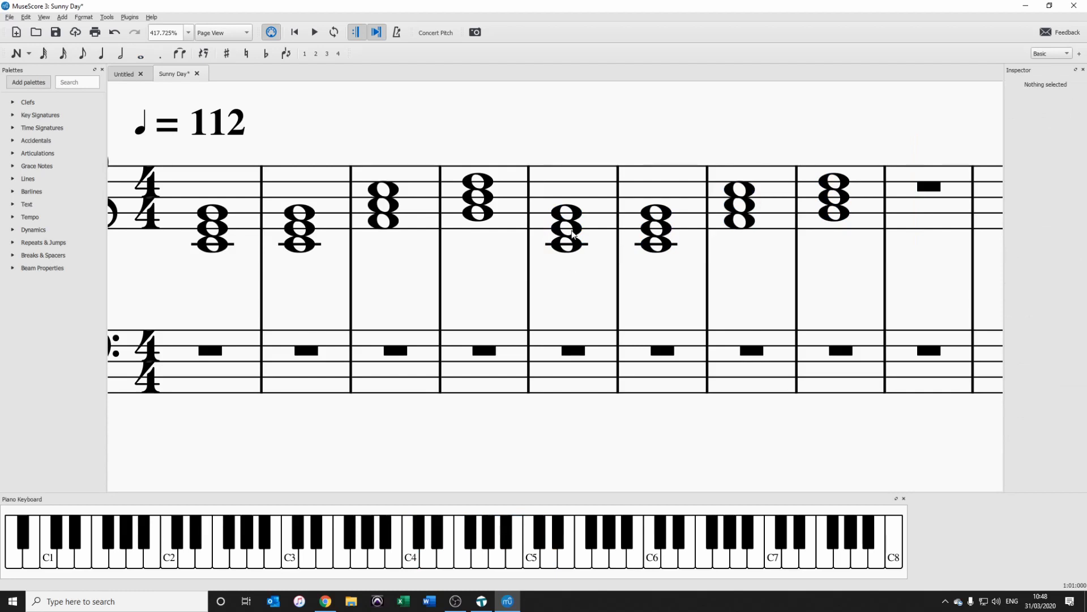
click(569, 249)
shift+click(571, 218)
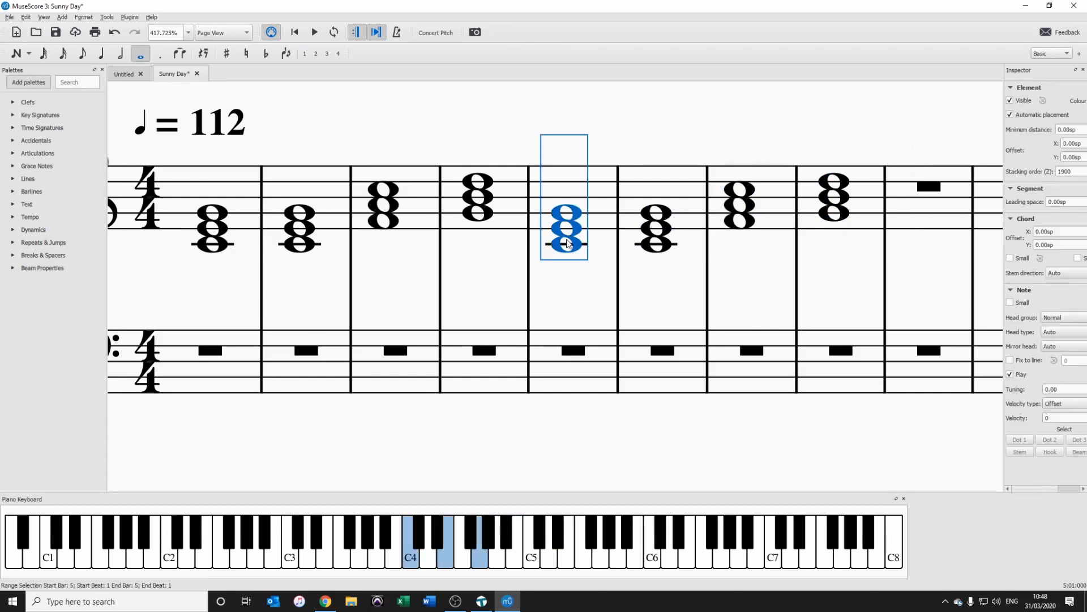
drag(569, 233, 571, 195)
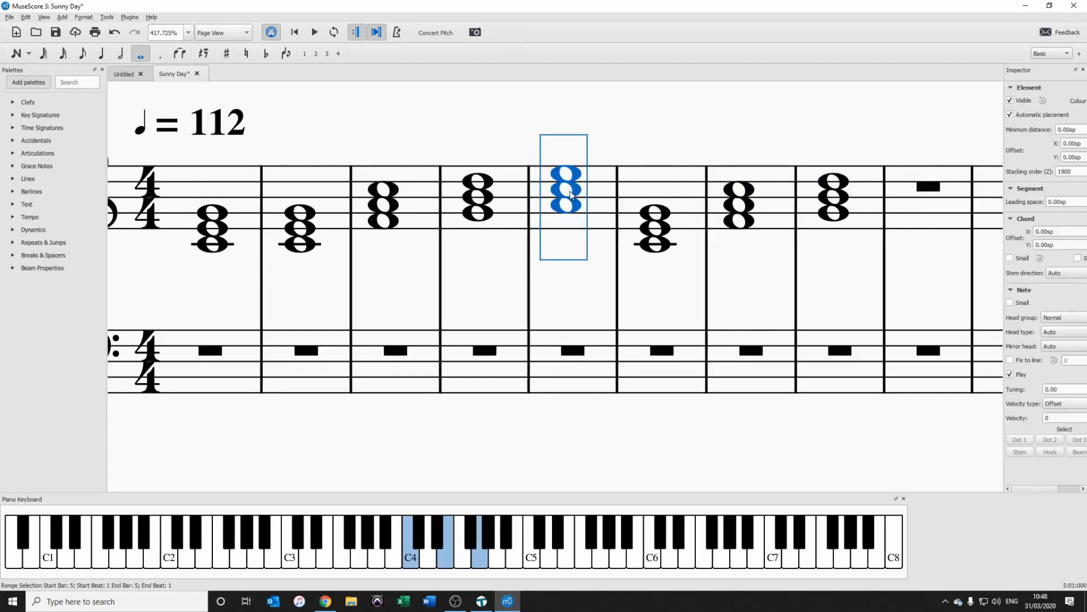
Raise the chord in treble bar 6 to G–B–D and lower the one in bar 7 to D–F–A
click(653, 221)
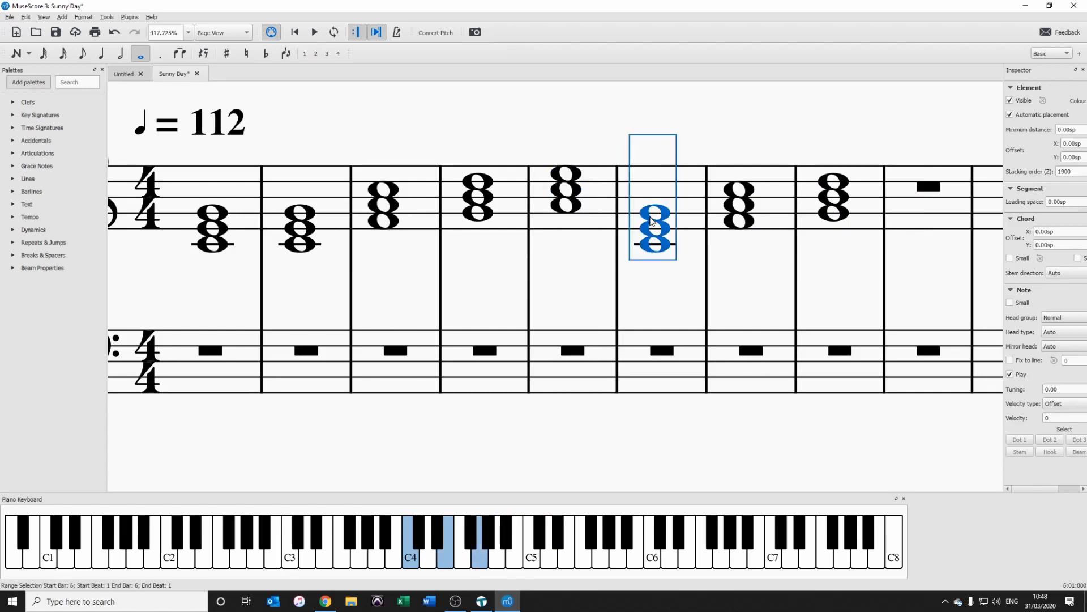
mouse_move(659, 233)
mouse_down()
mouse_move(658, 204)
mouse_move(657, 260)
mouse_move(655, 214)
mouse_up()
click(737, 200)
click(638, 175)
click(718, 204)
drag(743, 220, 744, 234)
click(837, 217)
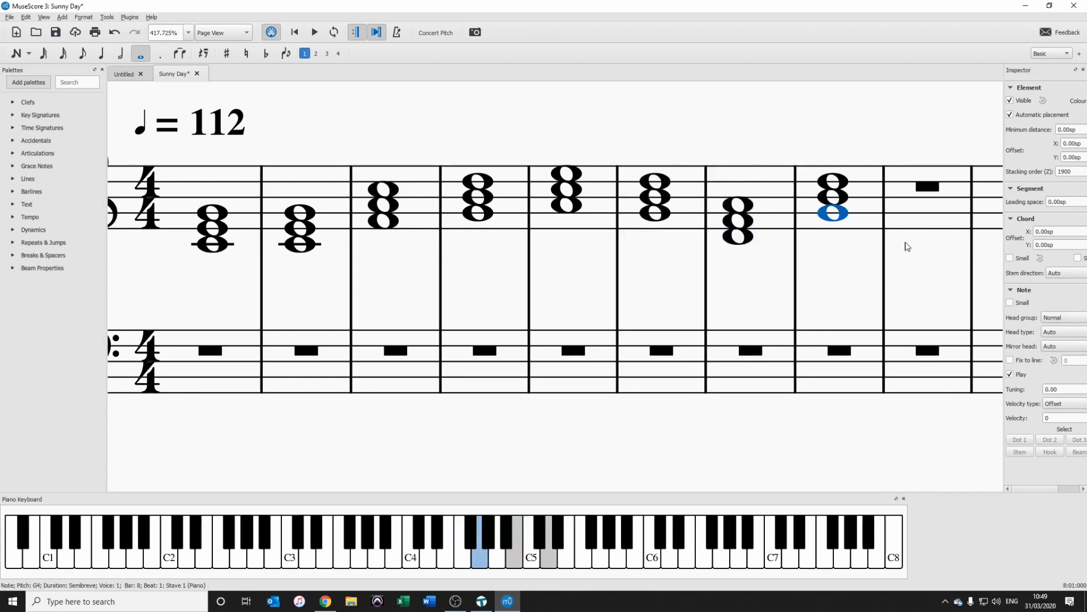
Select the eight chords in treble bars 1 to 8, play them through and stop playback
click(220, 218)
shift+click(839, 218)
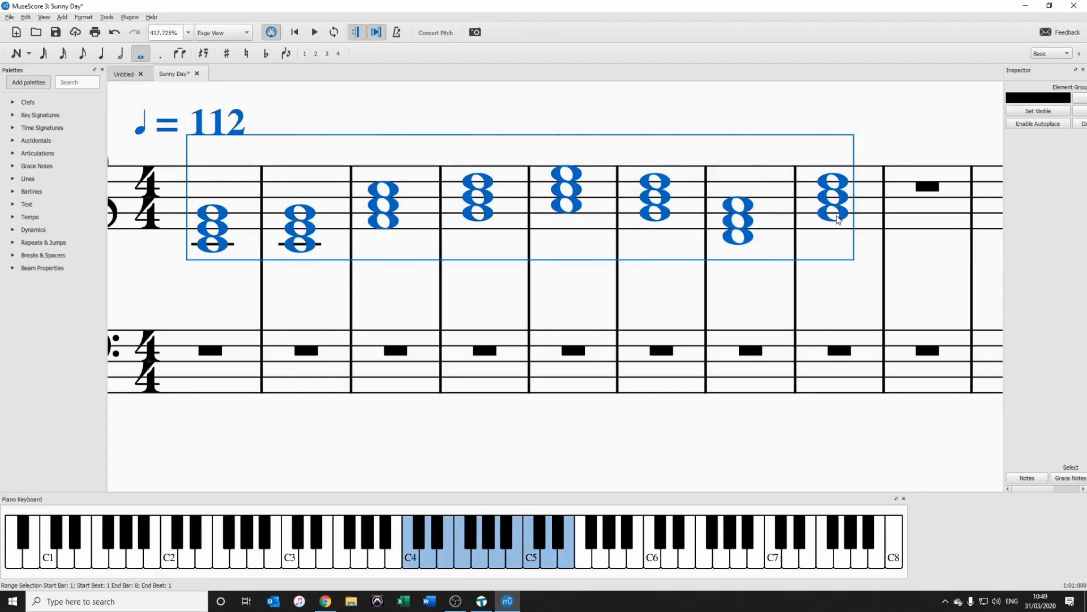
key(space)
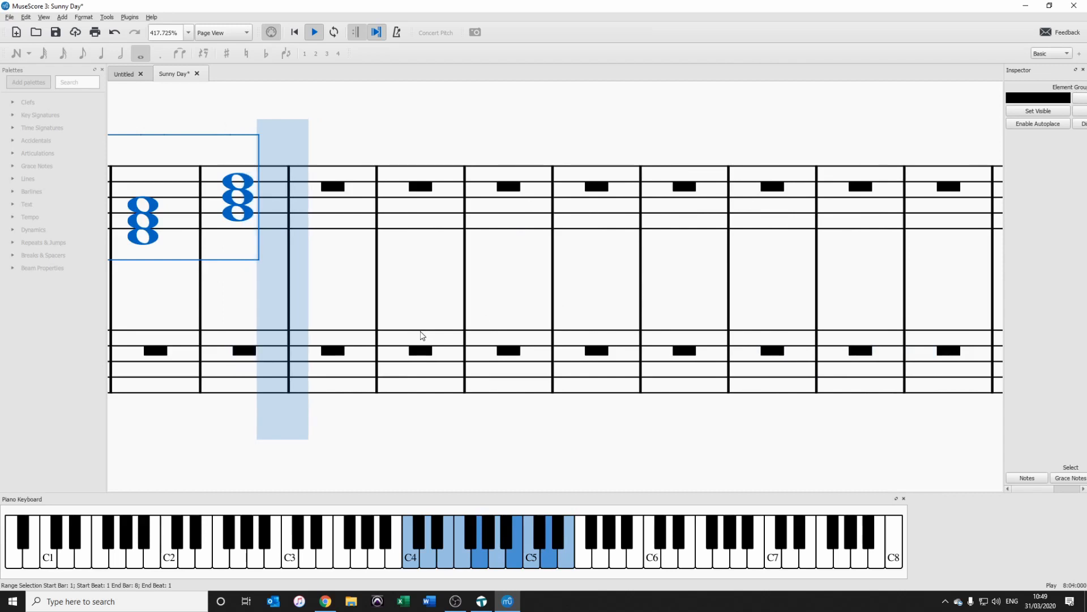
key(space)
Copy the selected eight-bar progression and paste it into the treble stave from bar 9
drag(333, 275, 855, 270)
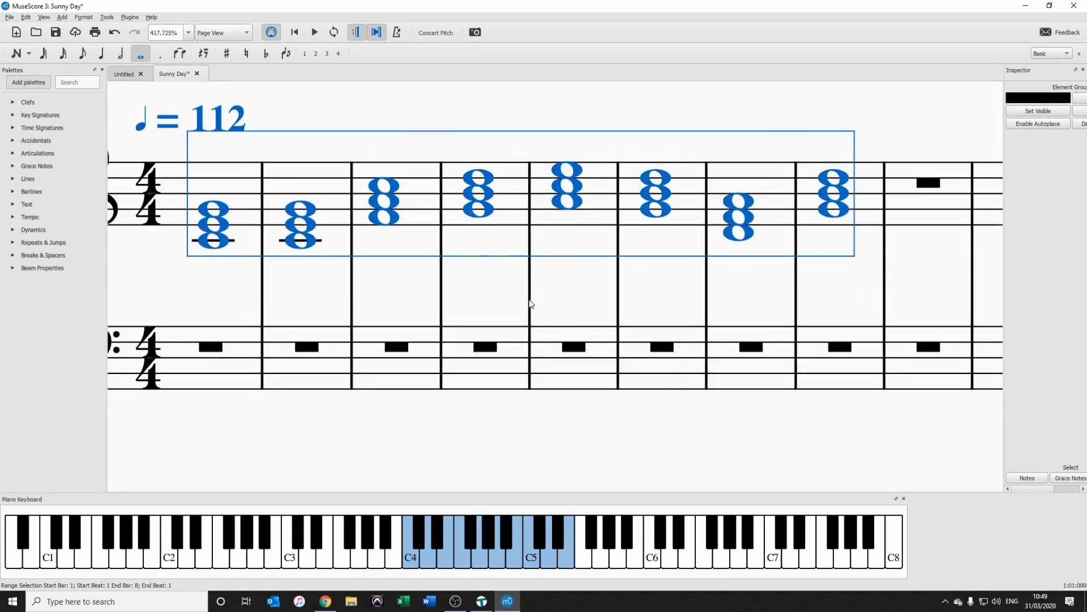
scroll(508, 287, down, 1)
scroll(508, 286, down, 2)
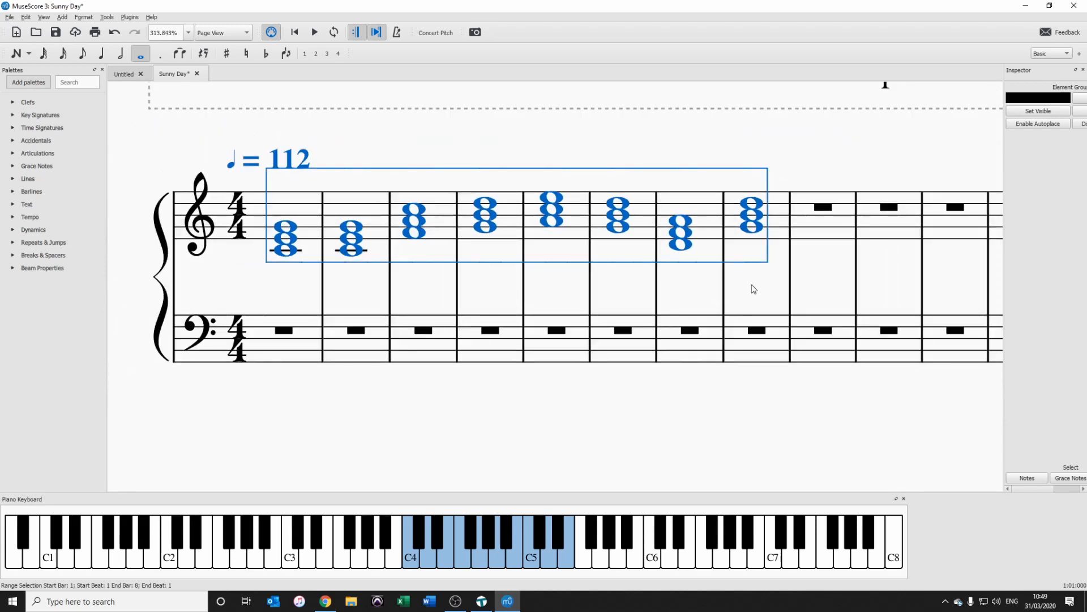
drag(753, 289, 626, 294)
click(686, 230)
key(ctrl+v)
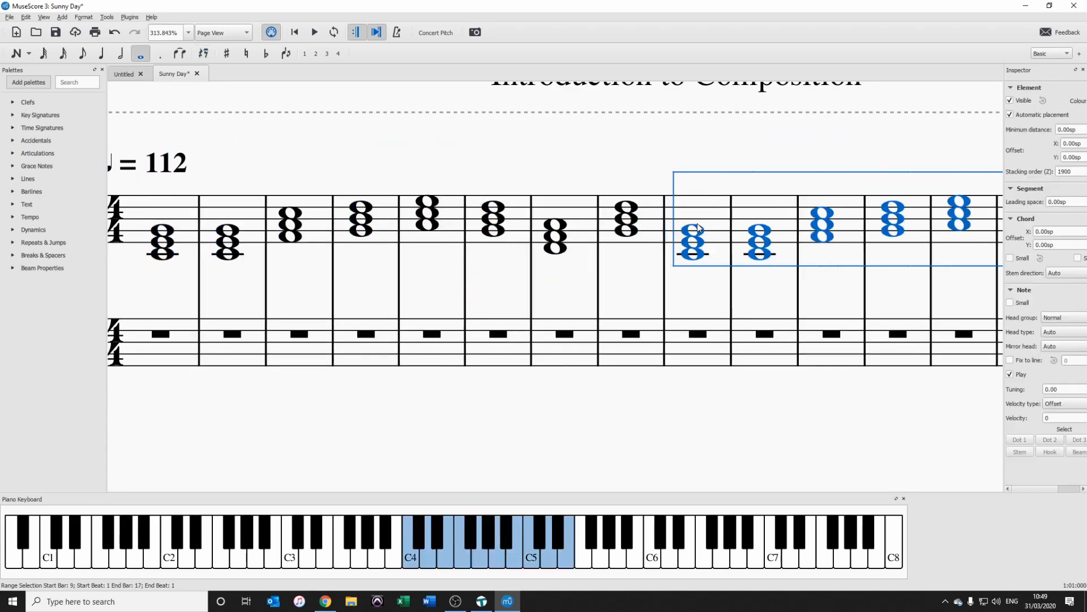
Add system breaks at the barlines after bar 8 and bar 16 so each system holds eight bars
drag(757, 298, 422, 285)
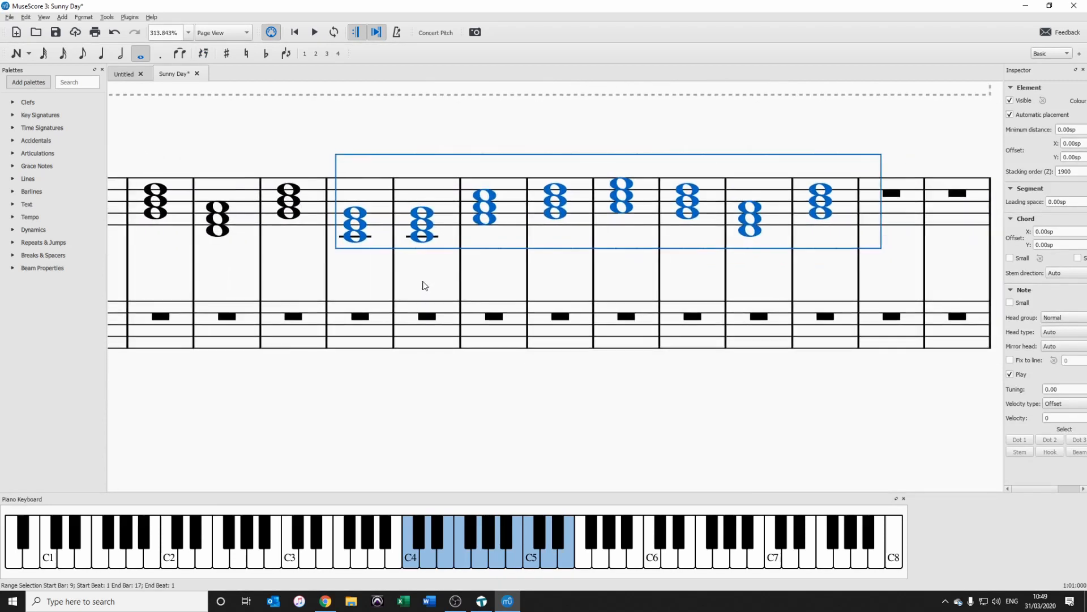
scroll(540, 284, down, 2)
drag(450, 397, 546, 388)
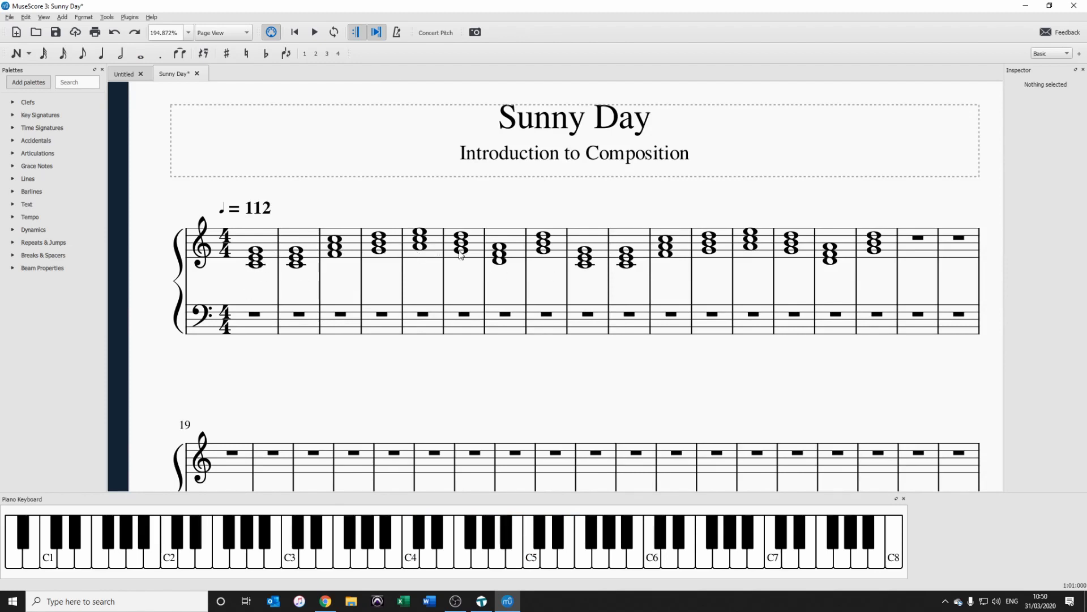
click(569, 279)
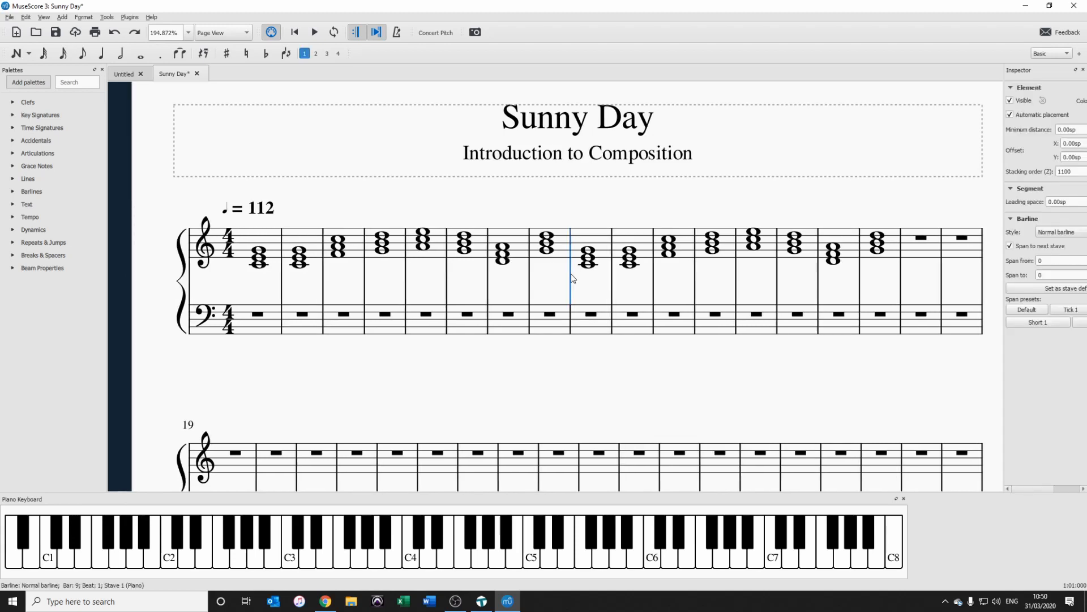
key(Return)
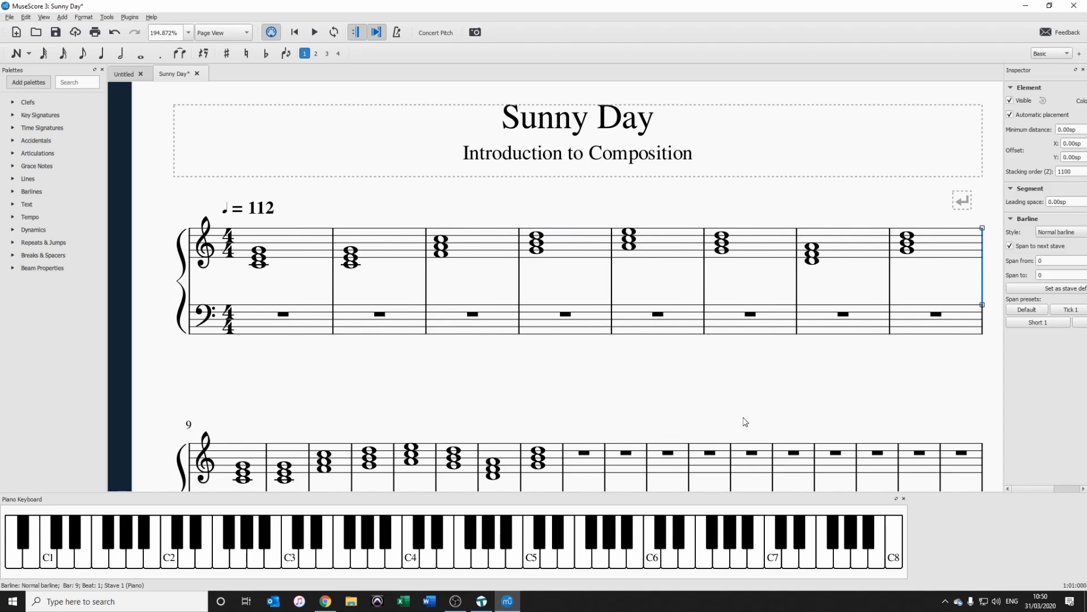
scroll(745, 421, down, 3)
click(610, 366)
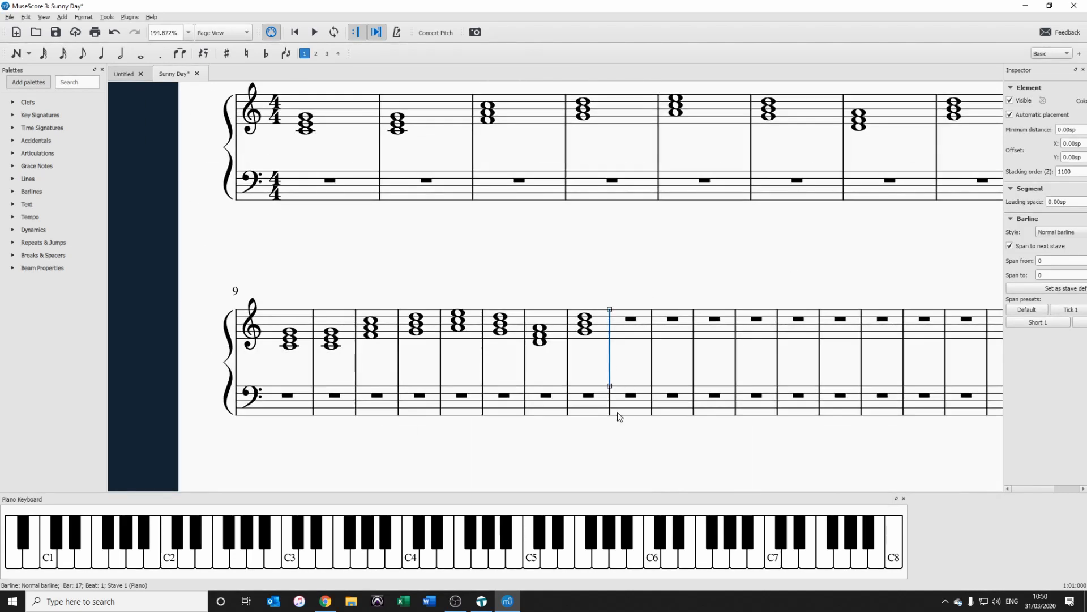
key(Return)
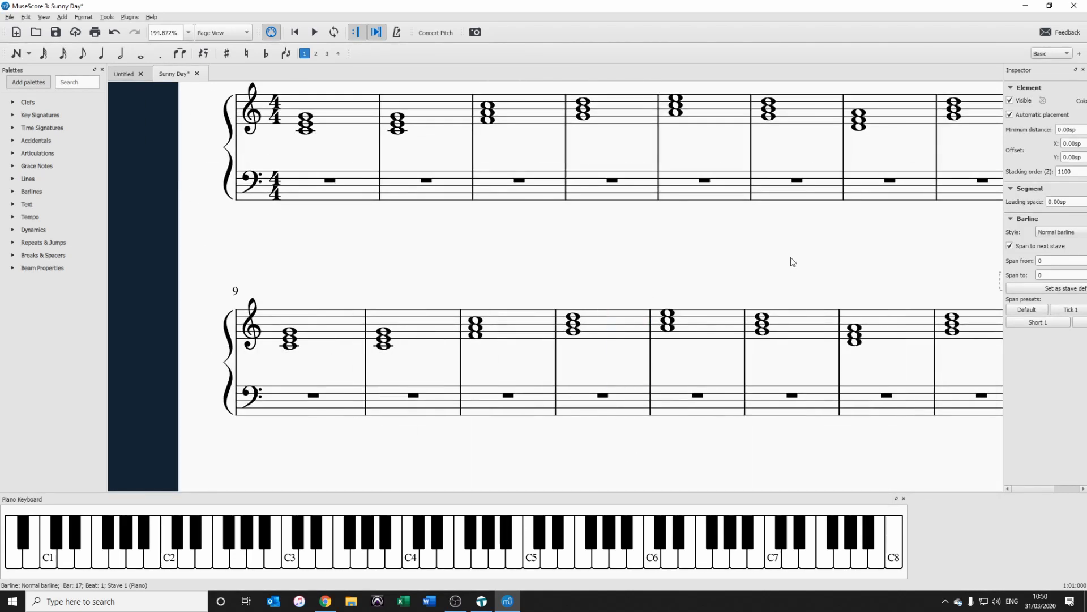
drag(789, 262, 706, 326)
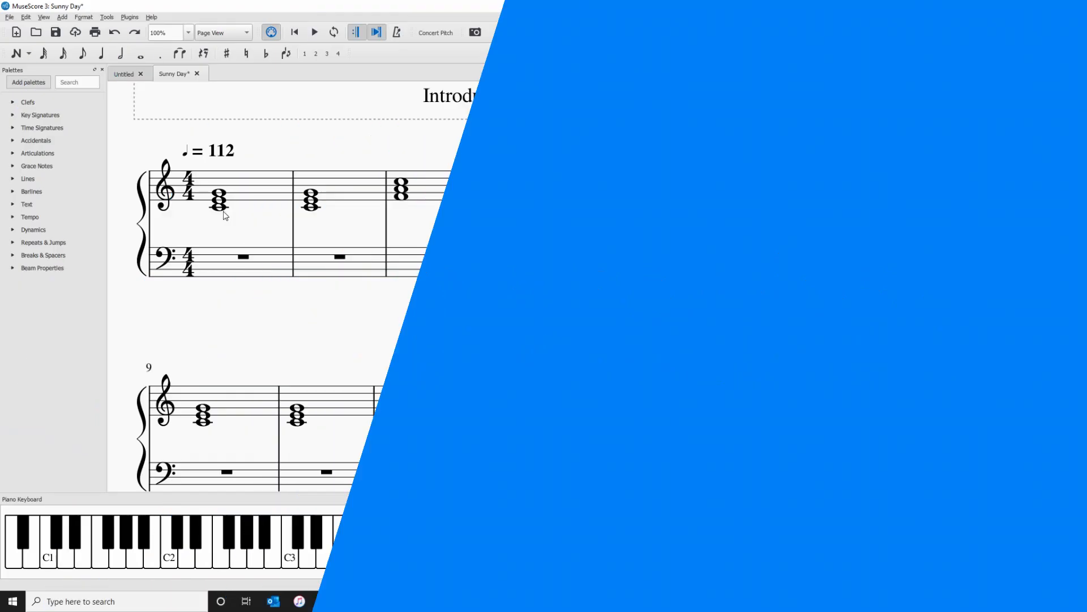
Add rehearsal mark A above the first chord in bar 1
click(219, 207)
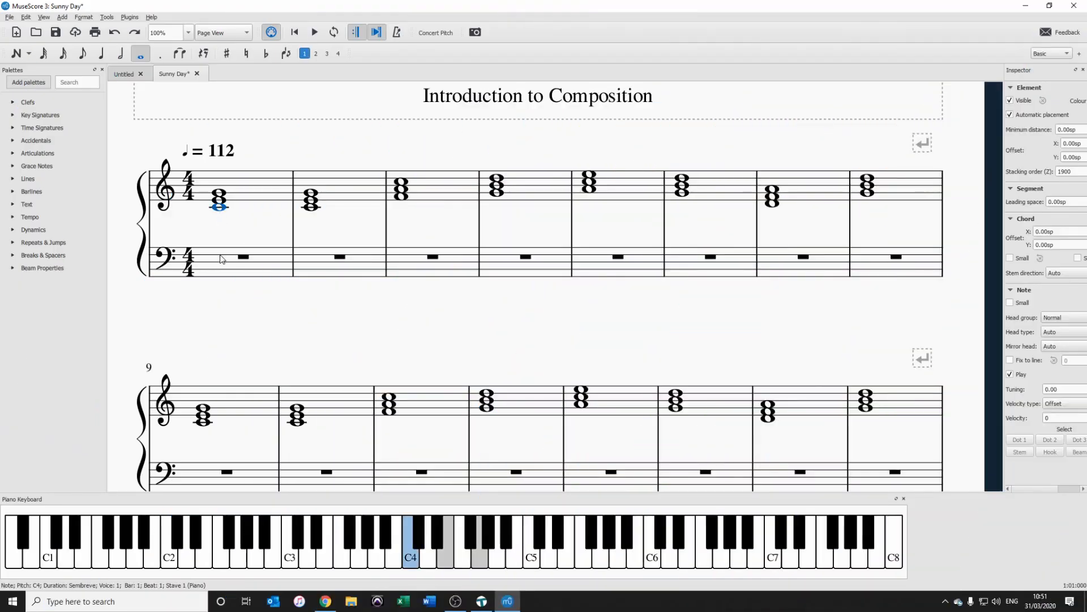
click(12, 205)
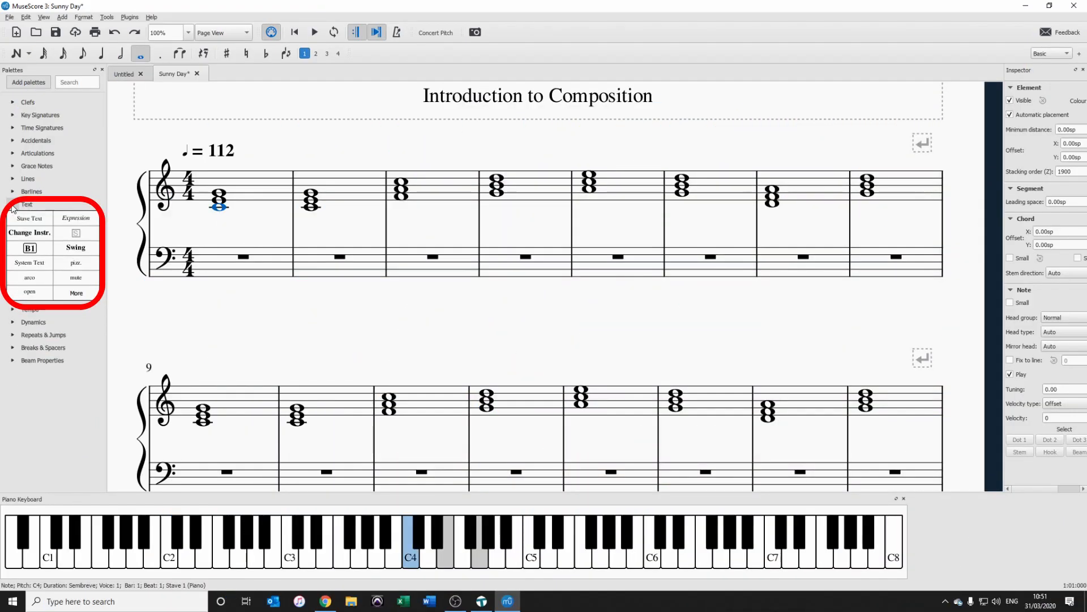
click(29, 249)
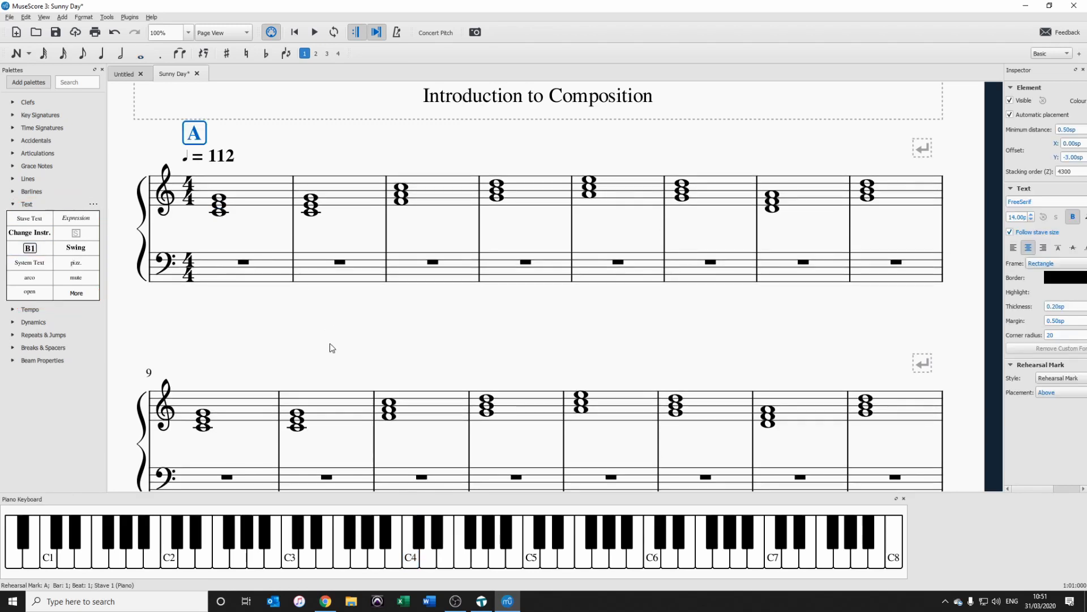
Add rehearsal mark B above the treble stave at bar 17
scroll(326, 335, down, 5)
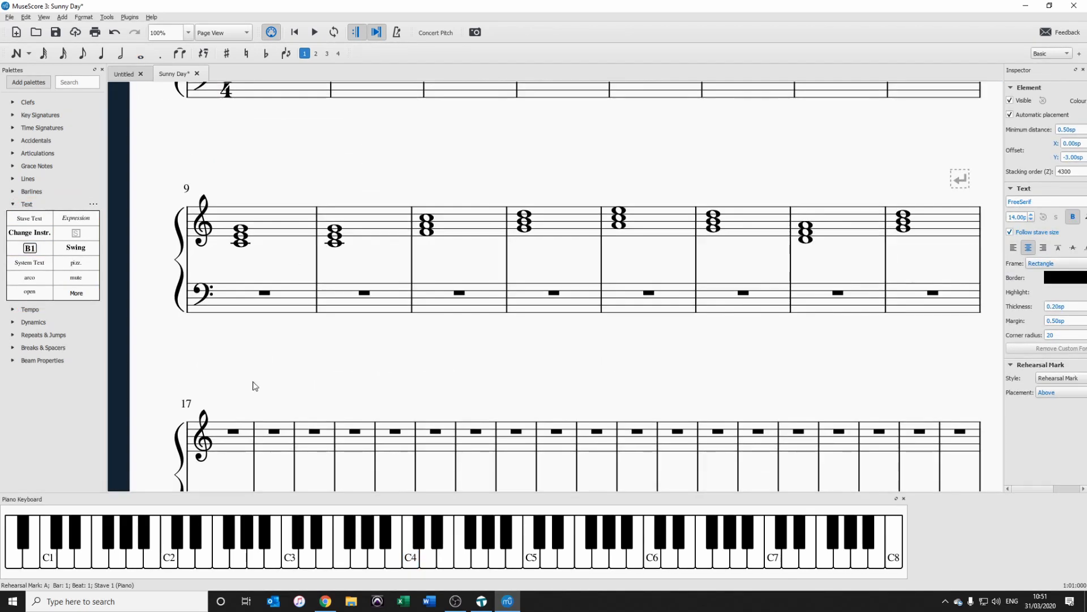
scroll(269, 379, down, 3)
click(221, 335)
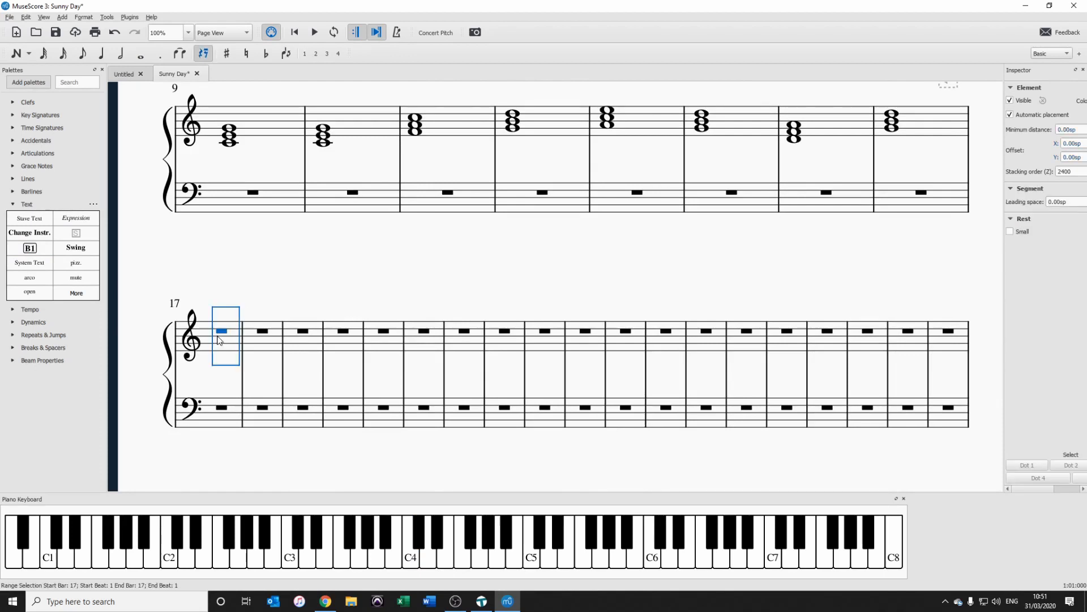
click(29, 248)
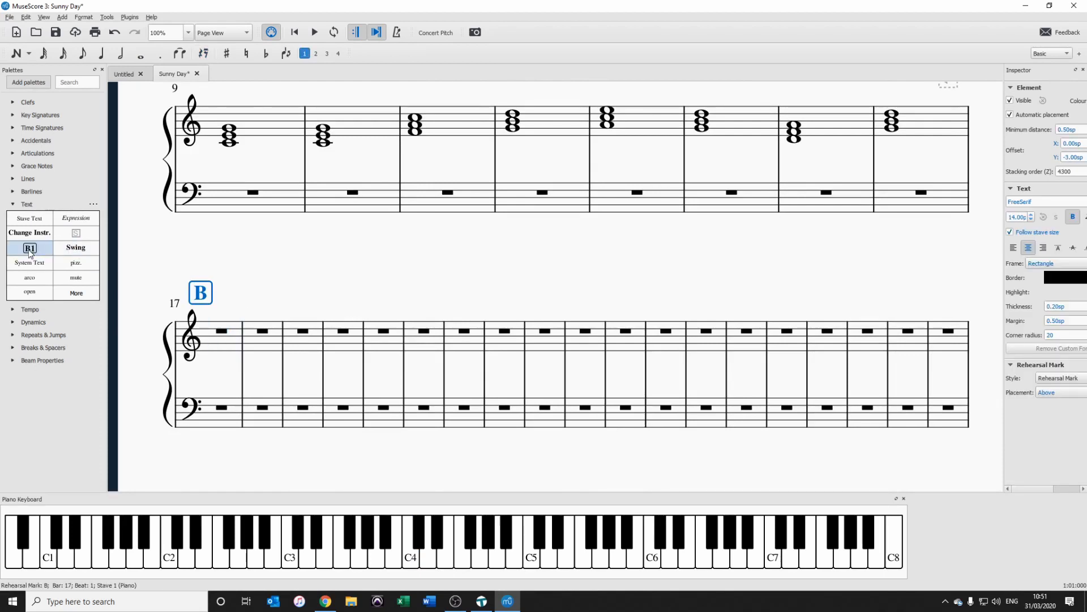
Enter a semibreve A minor chord (A4, C5, E5) in the treble stave at bar 17
scroll(305, 266, down, 1)
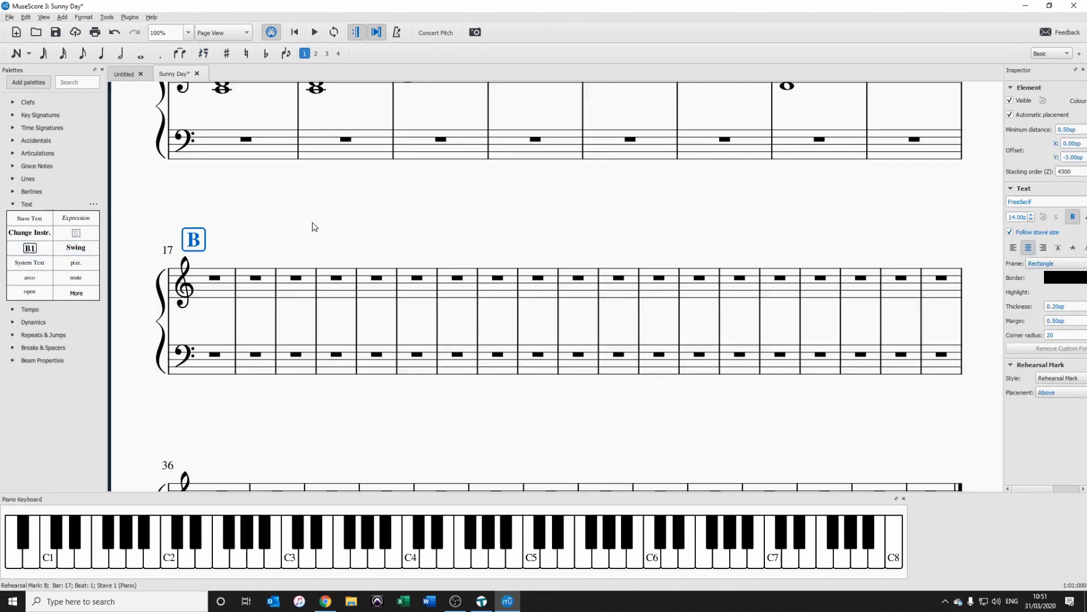
key(Escape)
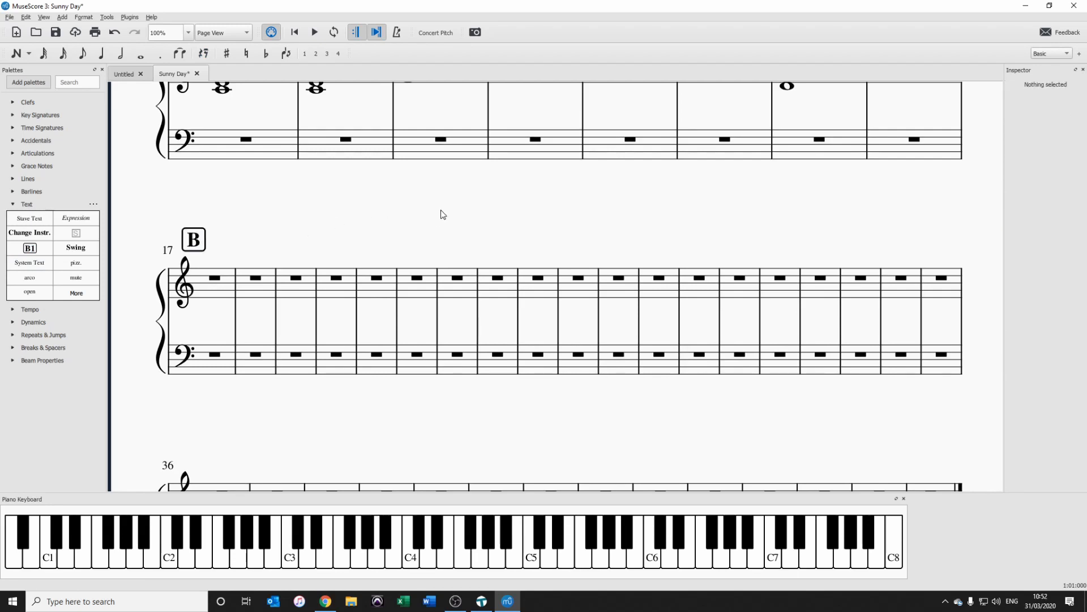
drag(310, 233, 352, 205)
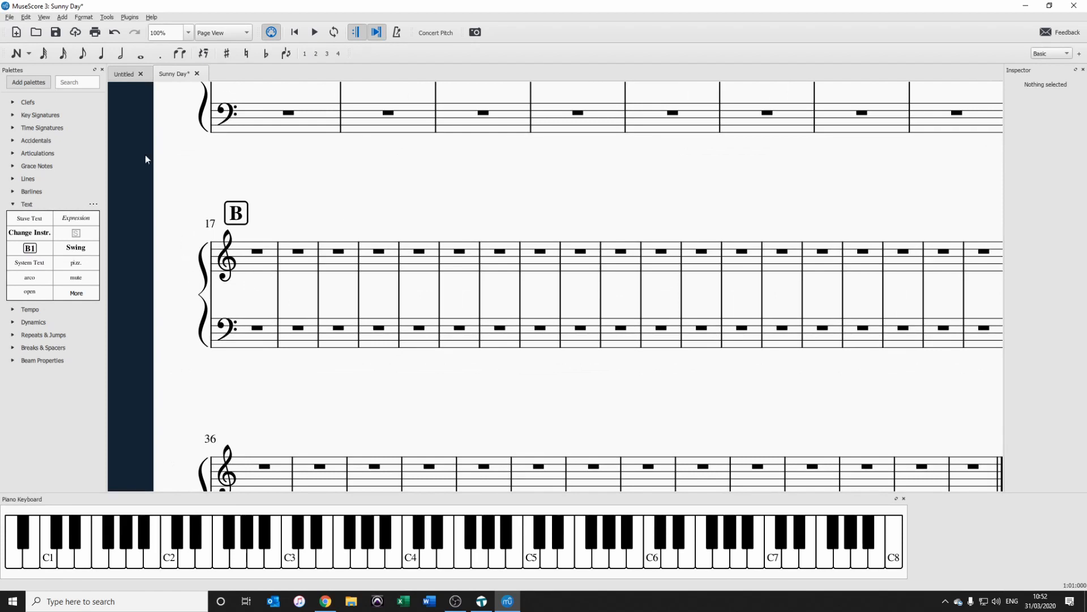
click(136, 49)
click(261, 260)
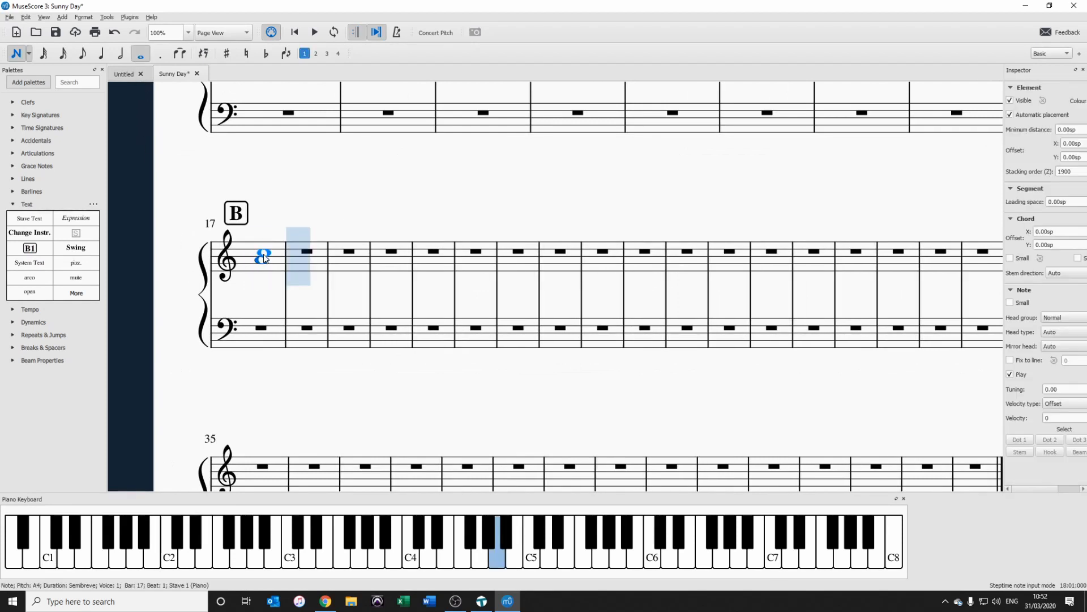
click(260, 252)
click(260, 246)
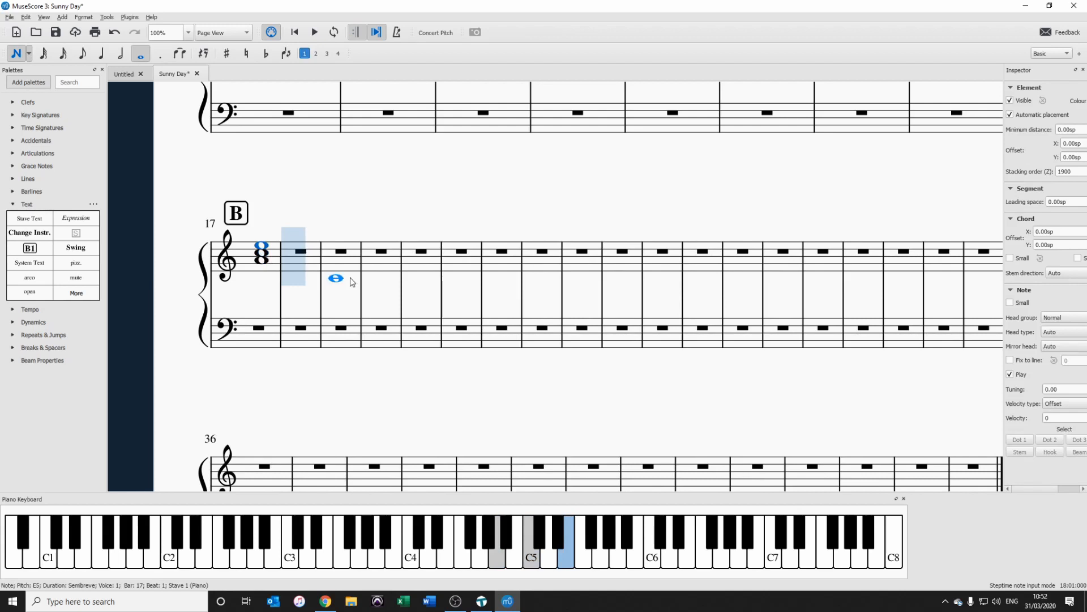
Enter a semibreve G major chord (G4, B4, D5) in the treble stave at bar 18
click(296, 261)
click(298, 257)
click(299, 247)
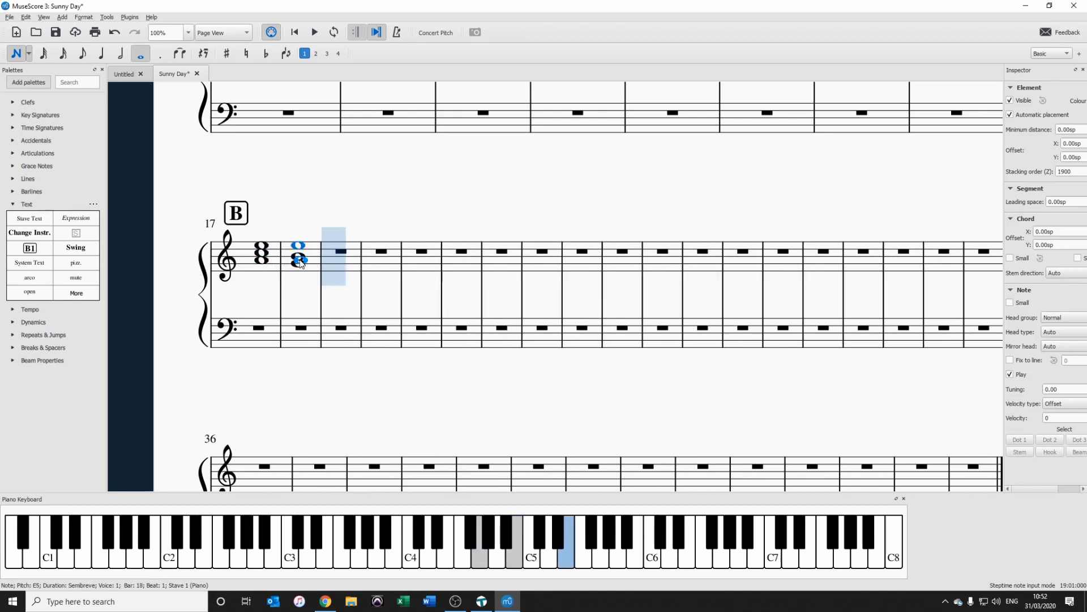
key(Down)
key(Down)
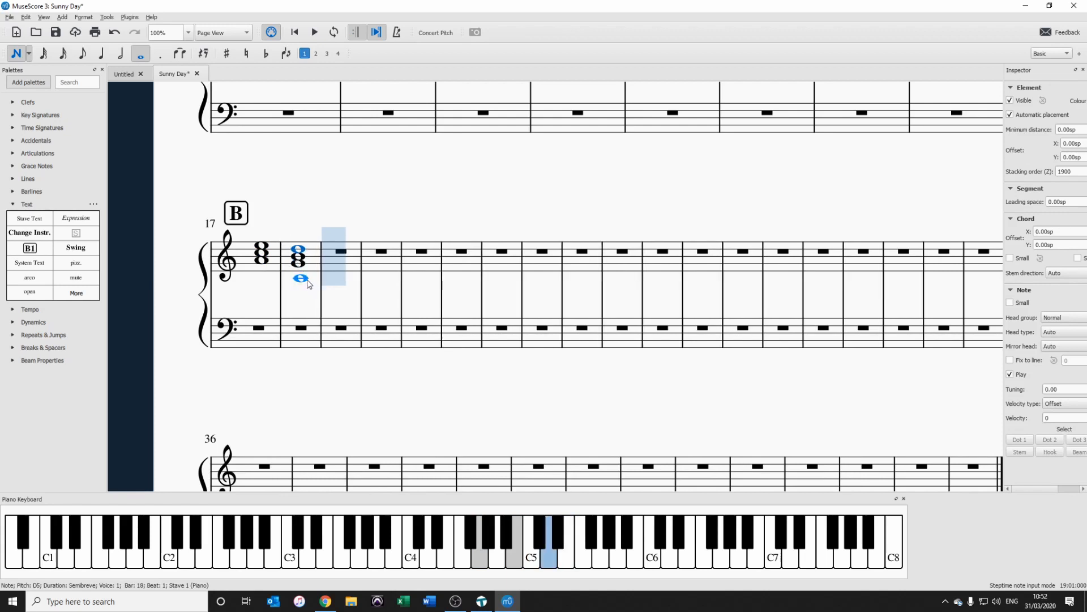
Enter semibreve chords F4, A4, C5 in bar 19 and C4, E4, G4 in bar 20 of the treble stave
click(338, 267)
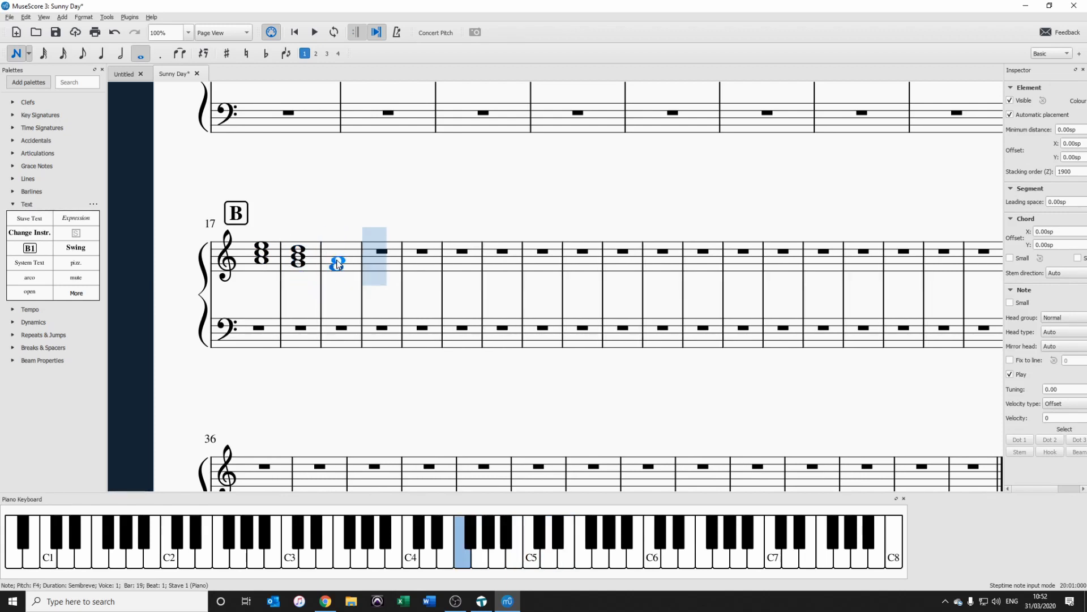
click(335, 258)
click(336, 254)
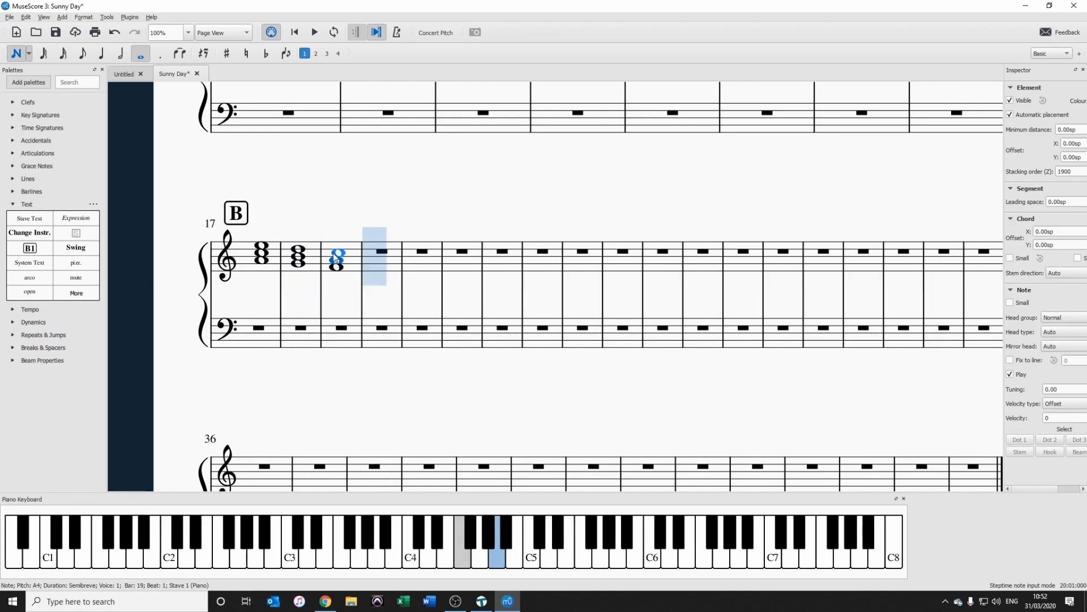
click(377, 278)
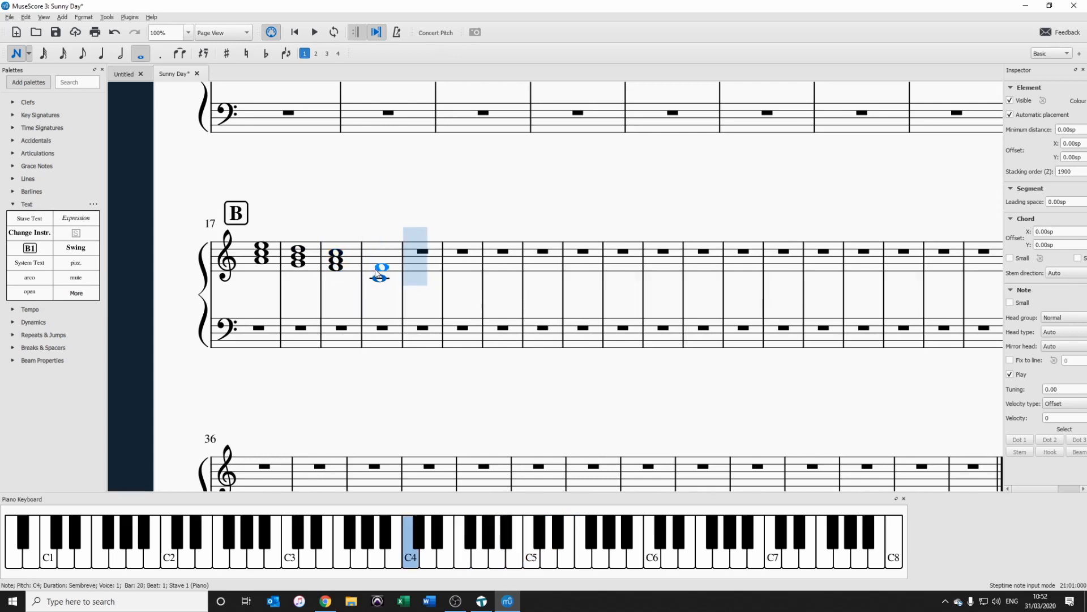
click(377, 267)
click(379, 262)
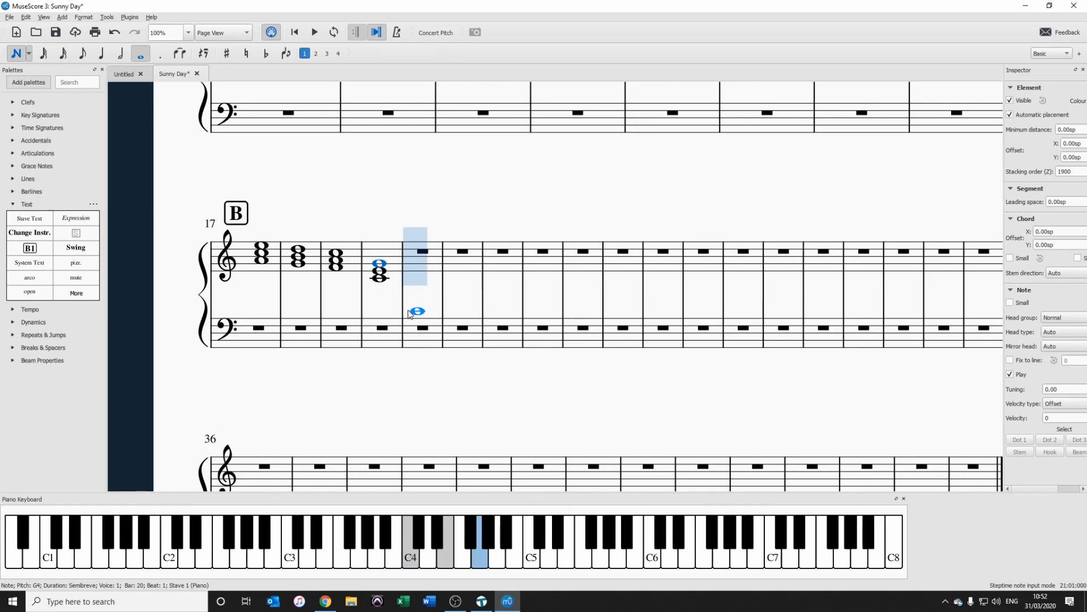
key(Escape)
Copy the four chords in bars 17 to 20 and paste them into the treble stave from bar 21
click(261, 244)
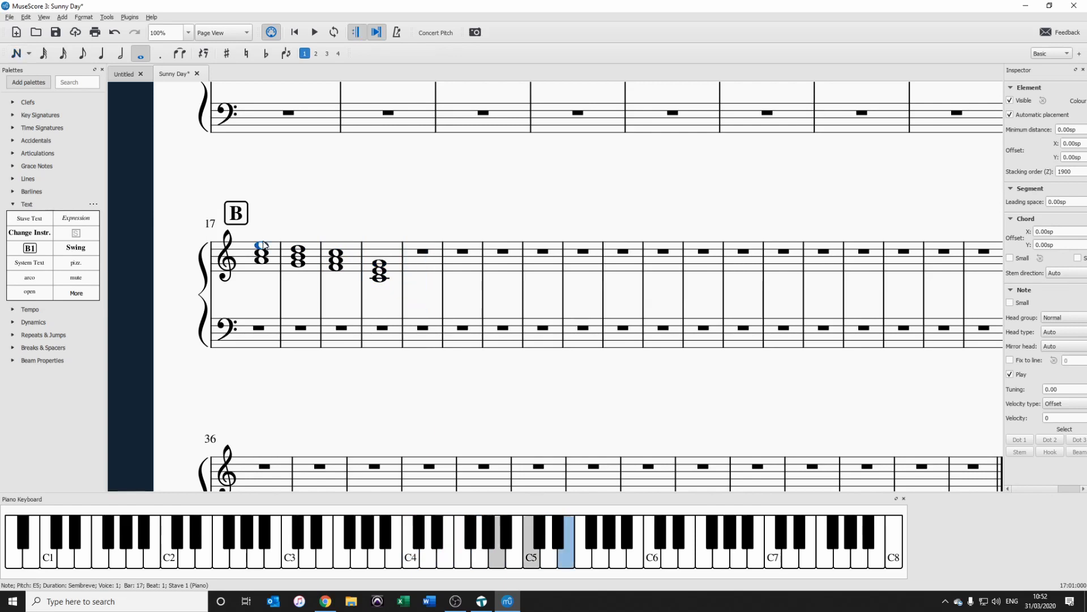
shift+click(381, 285)
key(ctrl+c)
click(422, 265)
key(ctrl+v)
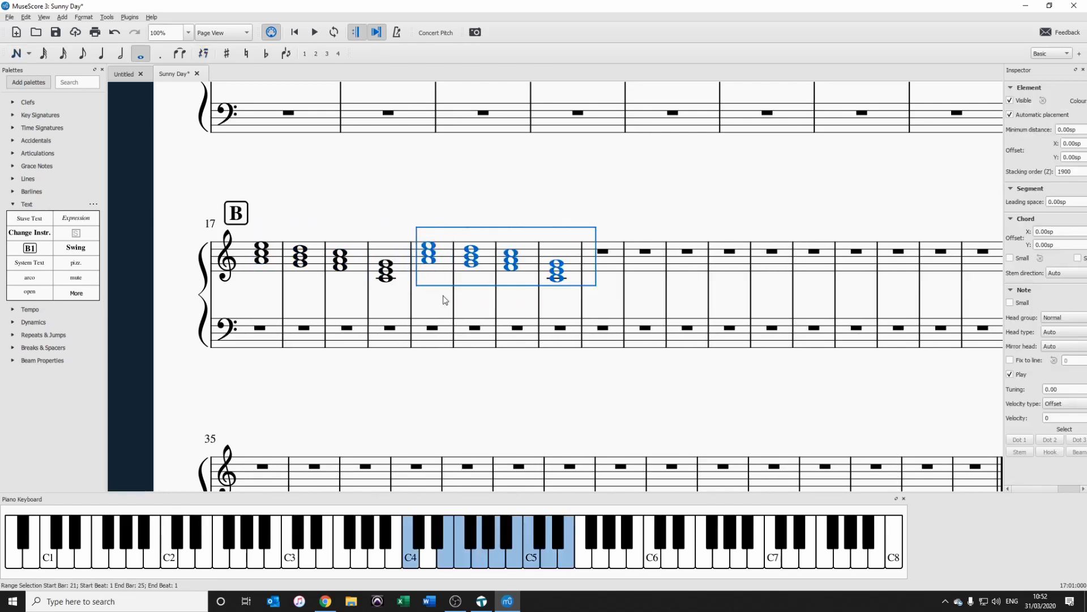
key(Escape)
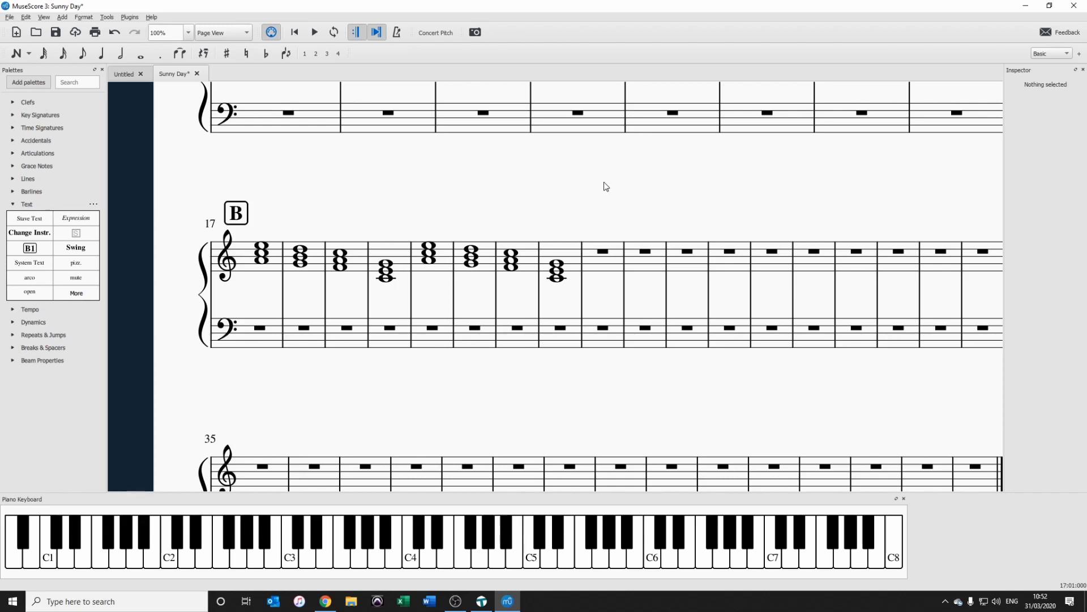
Copy the eight-bar section A progression and paste it into the treble stave from bar 25
drag(665, 184, 623, 160)
mouse_move(502, 197)
mouse_down()
mouse_move(521, 172)
mouse_move(515, 194)
mouse_up()
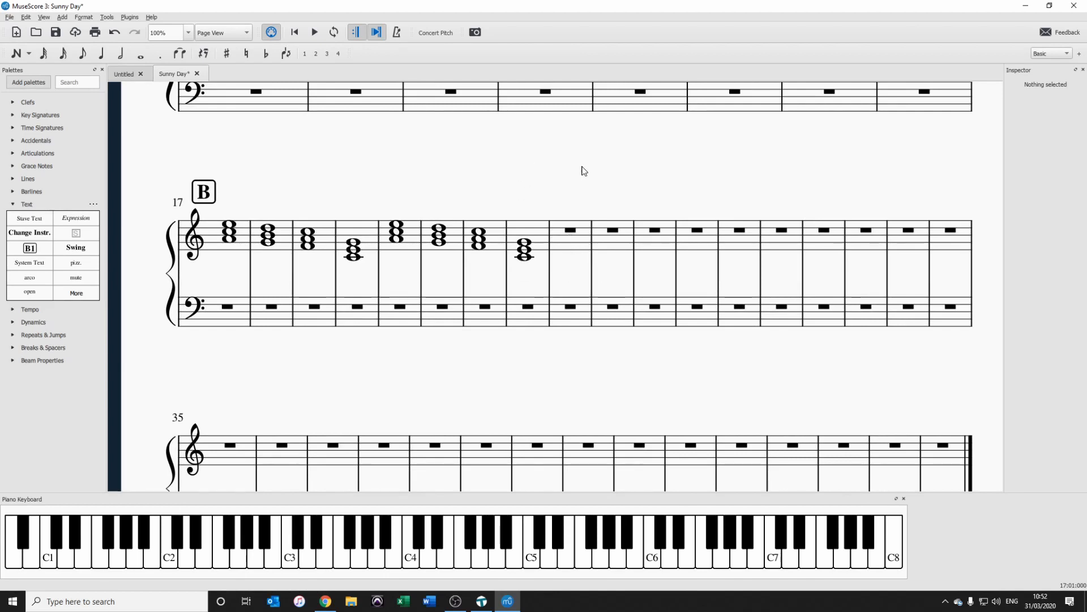
drag(587, 170, 593, 462)
drag(432, 209, 428, 254)
shift+click(250, 154)
shift+click(897, 140)
drag(652, 471, 684, 206)
click(604, 311)
key(ctrl+v)
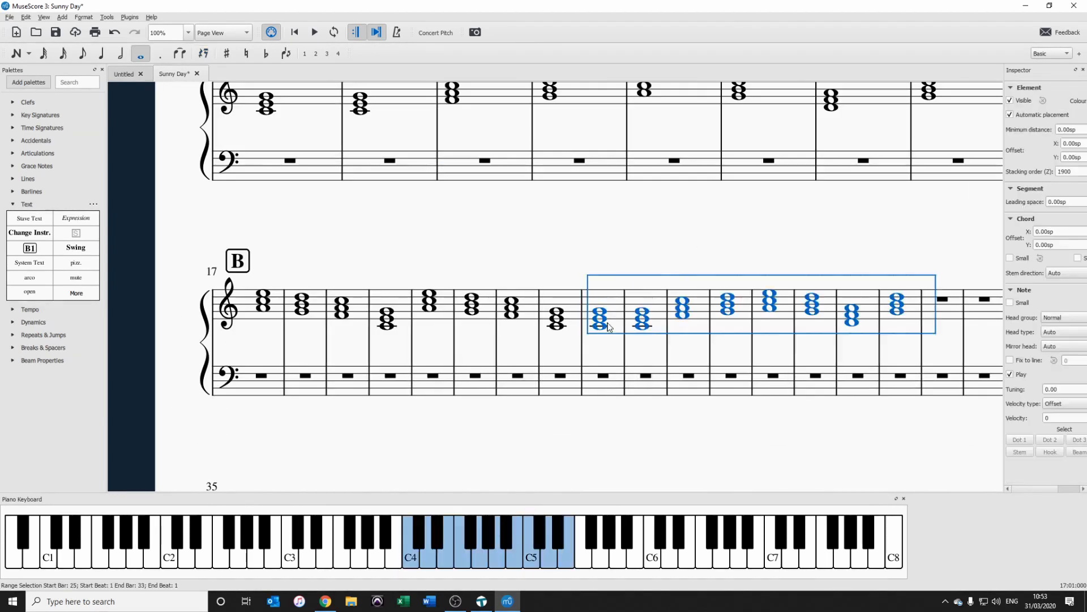
key(Escape)
Add rehearsal mark A2 above the first chord of bar 25
drag(588, 337, 502, 270)
click(514, 249)
click(30, 247)
double_click(498, 194)
text(A2)
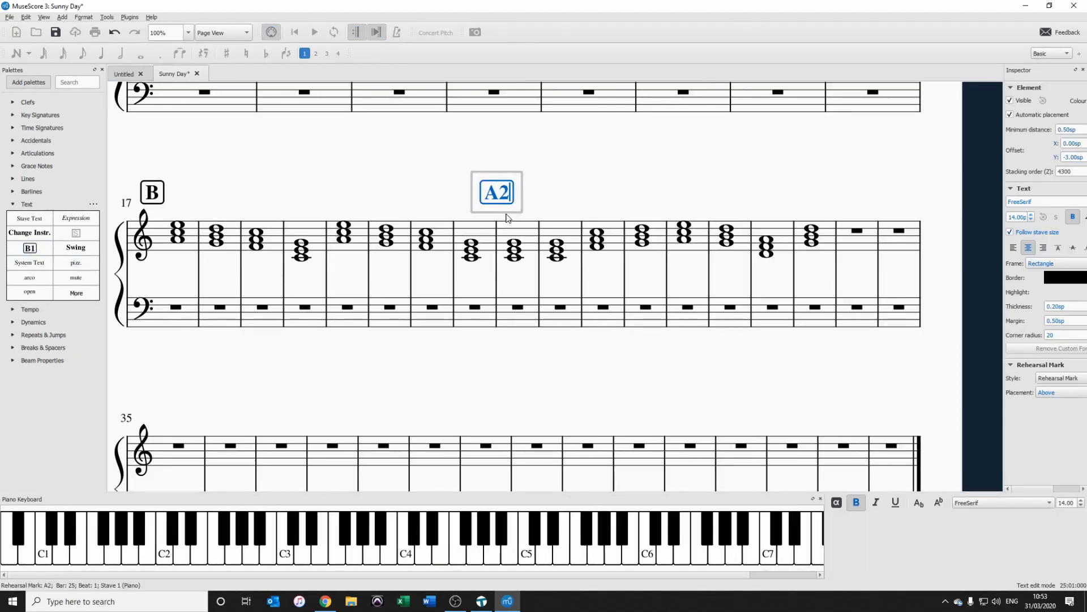
click(586, 187)
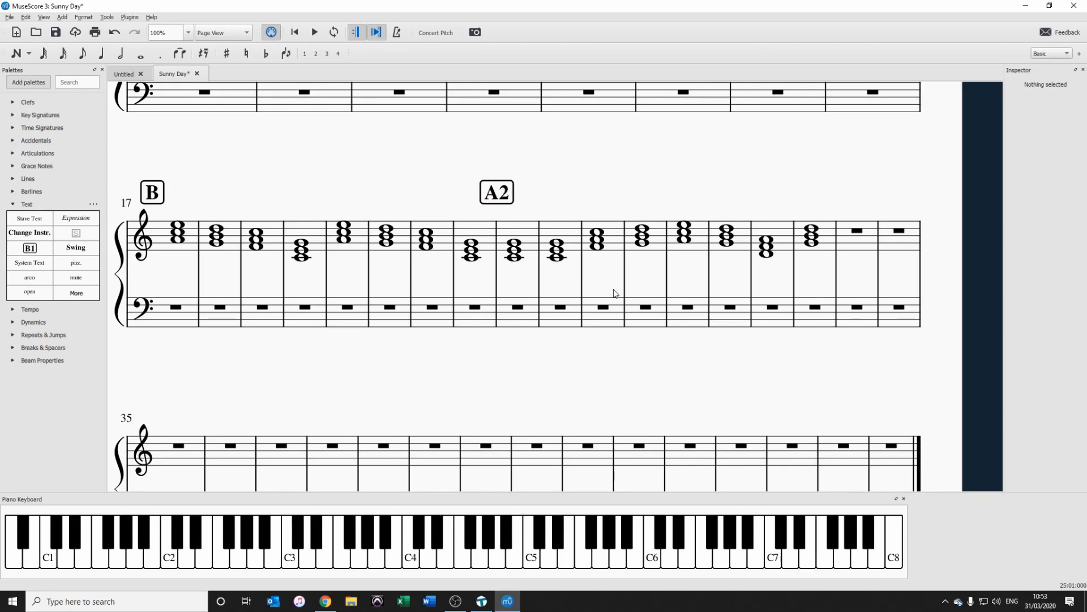
Copy the section B chords in bars 17 to 24 and paste them into the treble stave from bar 33
click(177, 234)
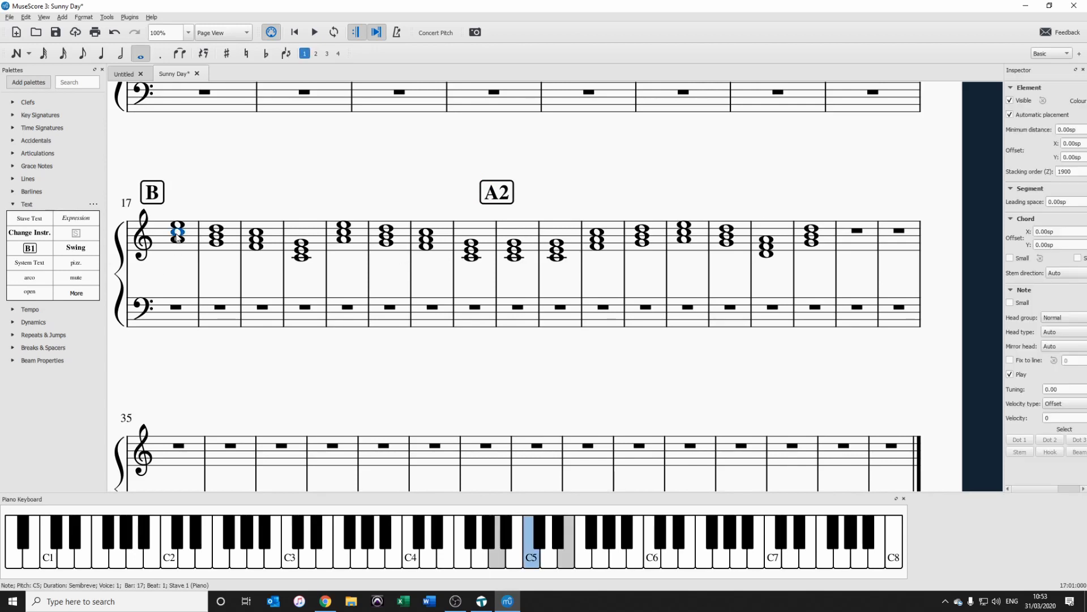
shift+click(483, 245)
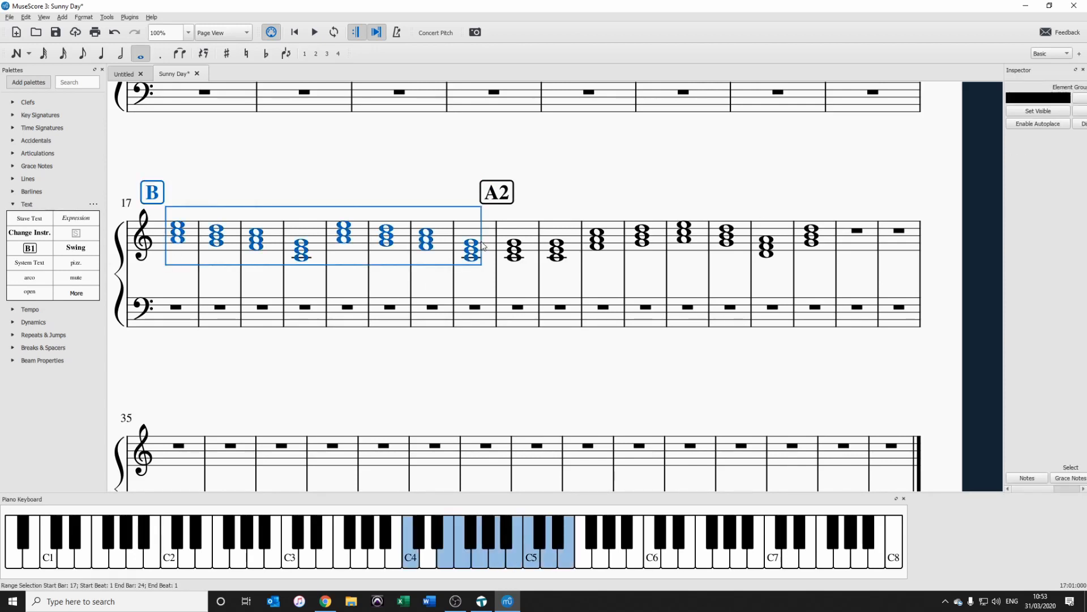
click(858, 255)
key(ctrl+v)
Add rehearsal mark B2 above bar 33
key(ctrl+m)
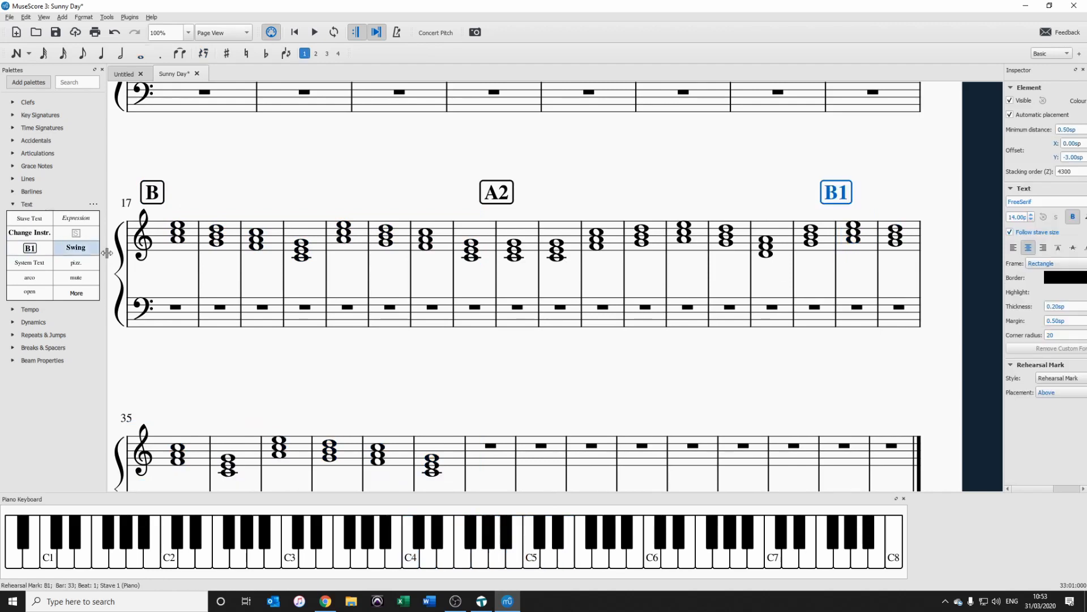
key(BackSpace)
text(2)
click(815, 355)
Copy the A2 progression in bars 25 to 32, paste it from bar 41, and label it with rehearsal mark A3
drag(556, 378, 554, 276)
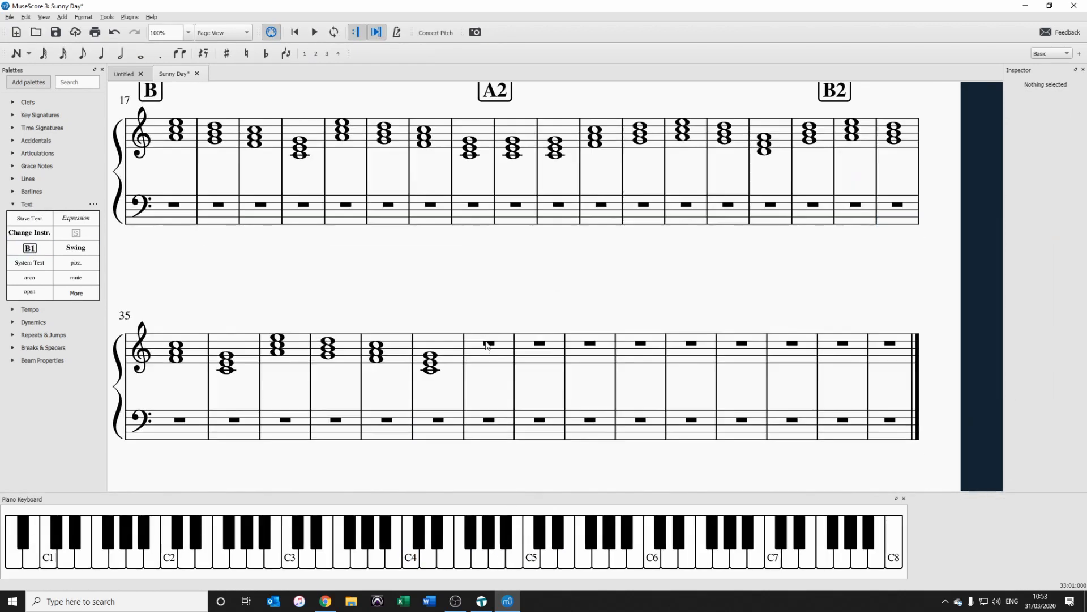
click(511, 128)
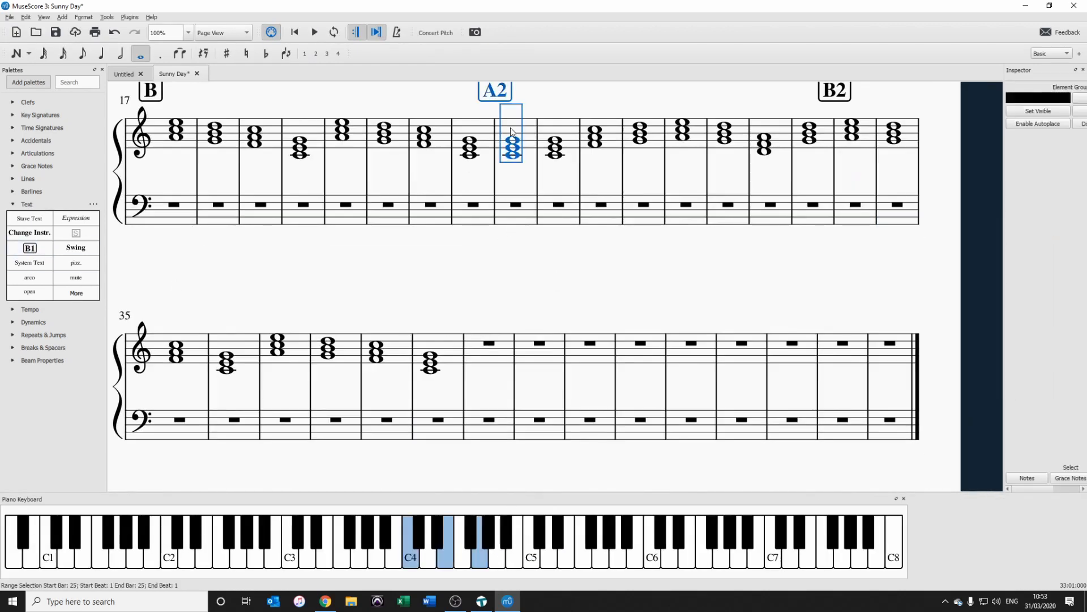
shift+click(760, 138)
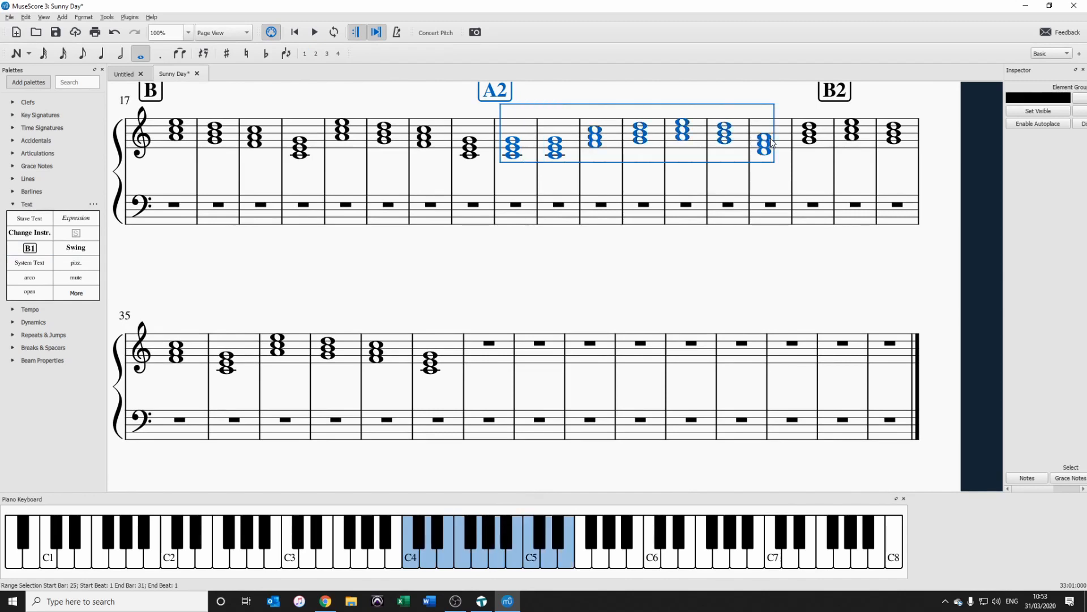
shift+click(819, 145)
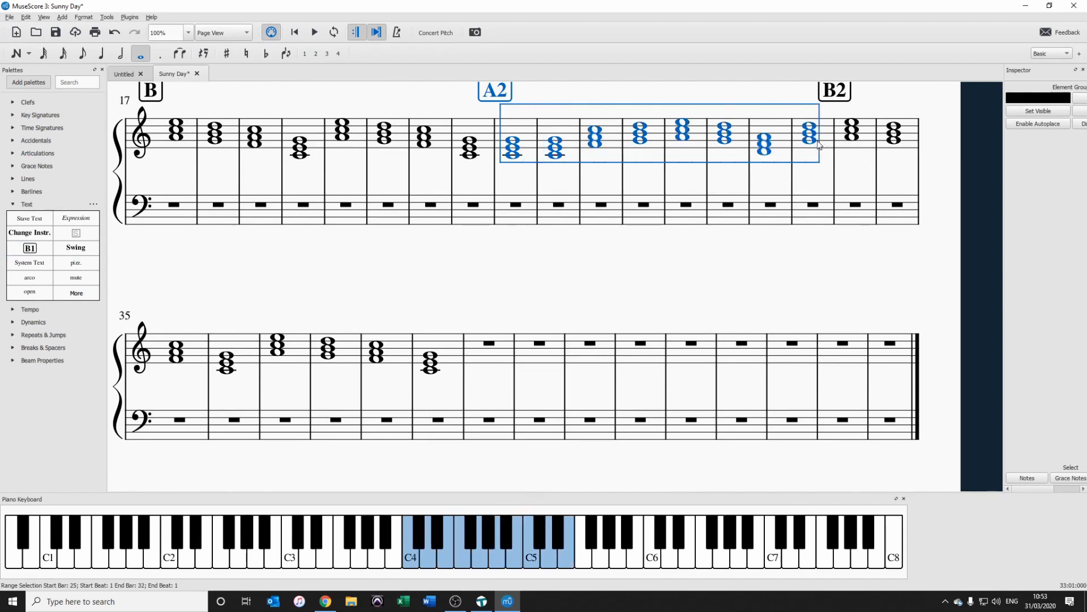
click(491, 363)
key(ctrl+v)
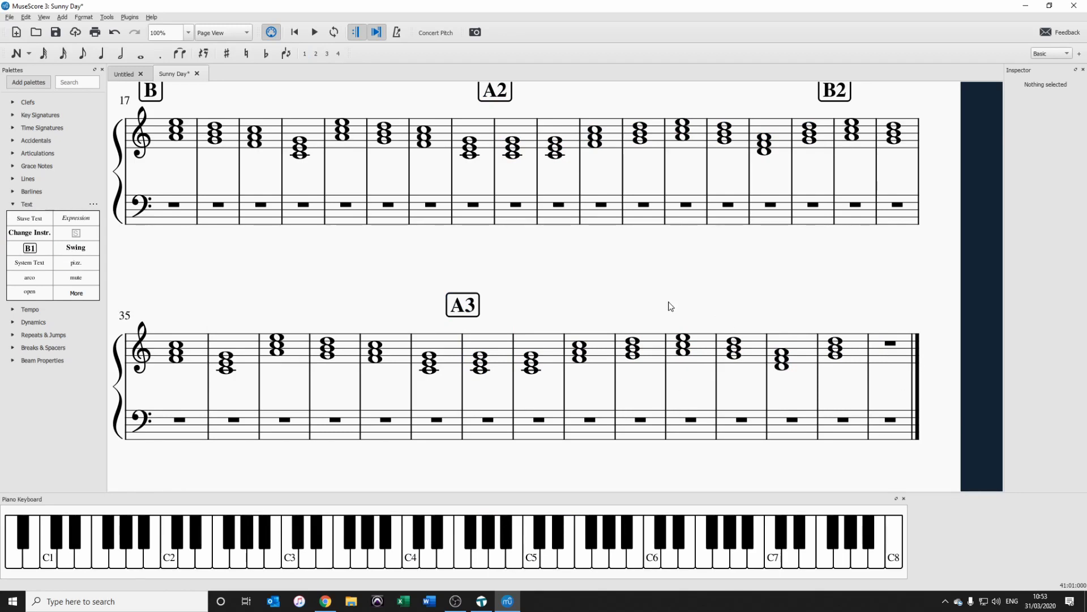
Copy the C major chord from bar 41 and paste it into the final bar of the treble stave
click(494, 369)
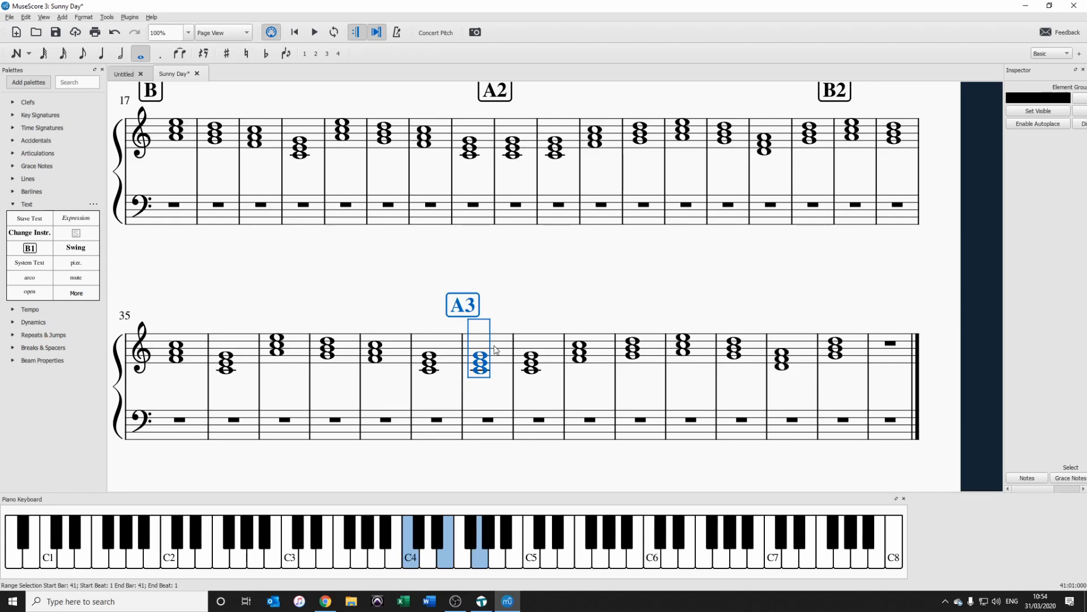
click(900, 362)
key(ctrl+v)
key(Escape)
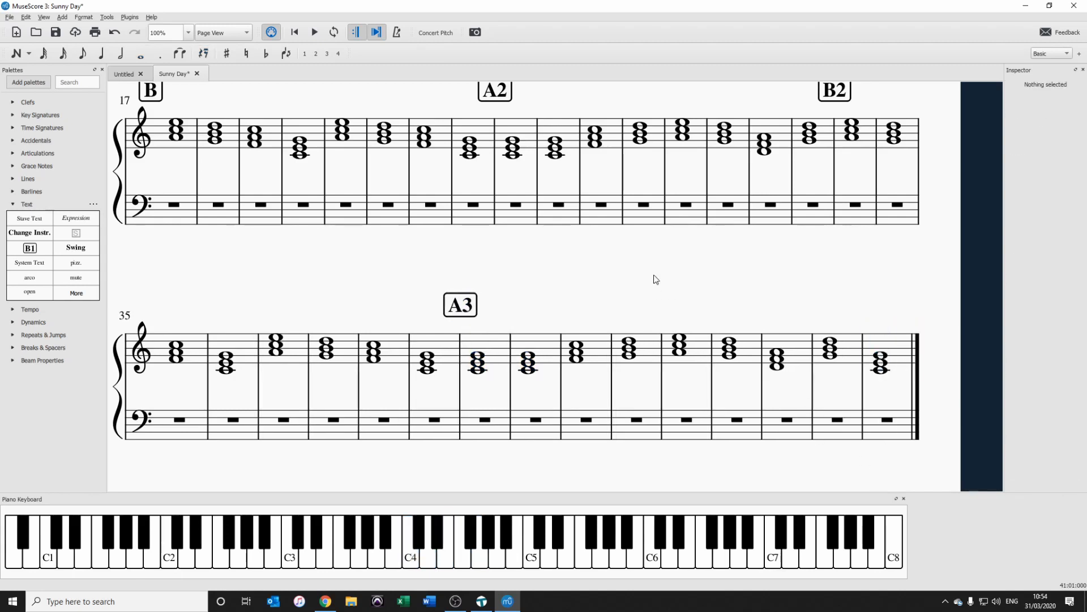
Save the score as Sunny_Day in the MuseScore3 Scores folder
key(ctrl+s)
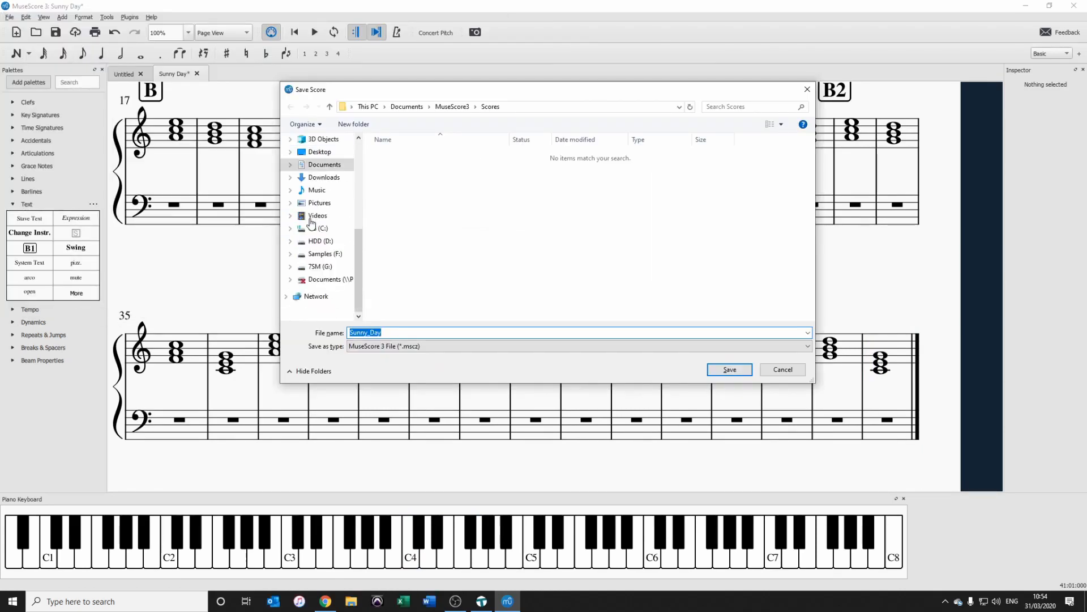
click(727, 369)
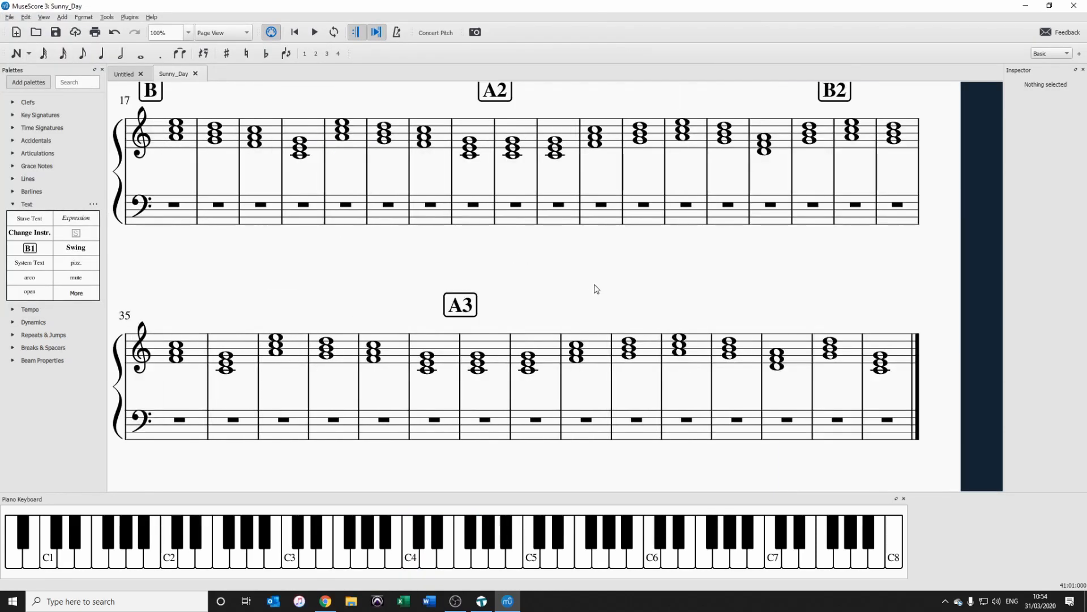
scroll(611, 239, up, 3)
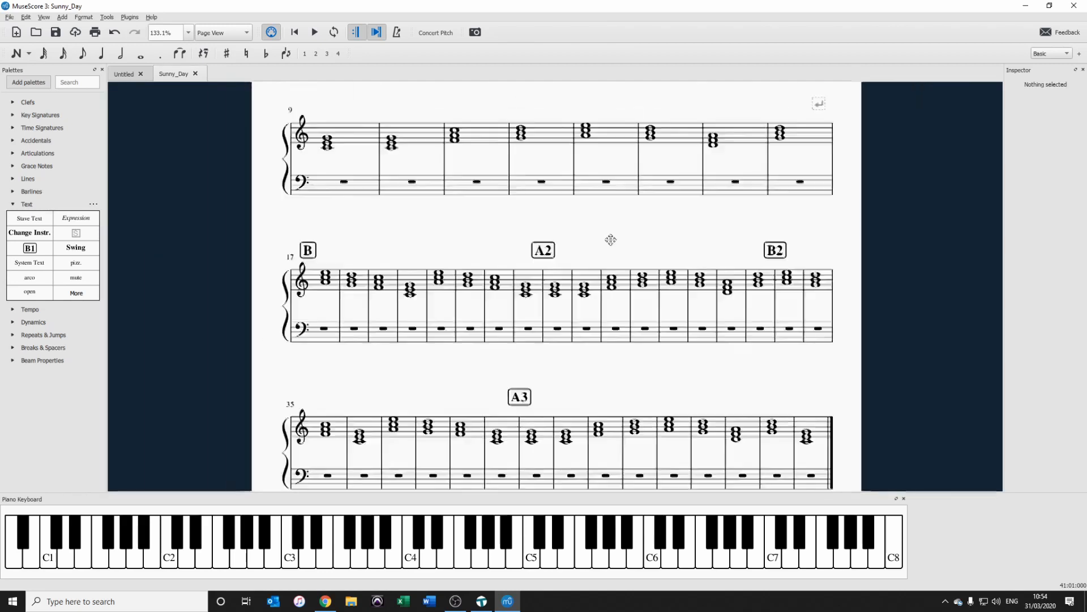
scroll(624, 381, up, 3)
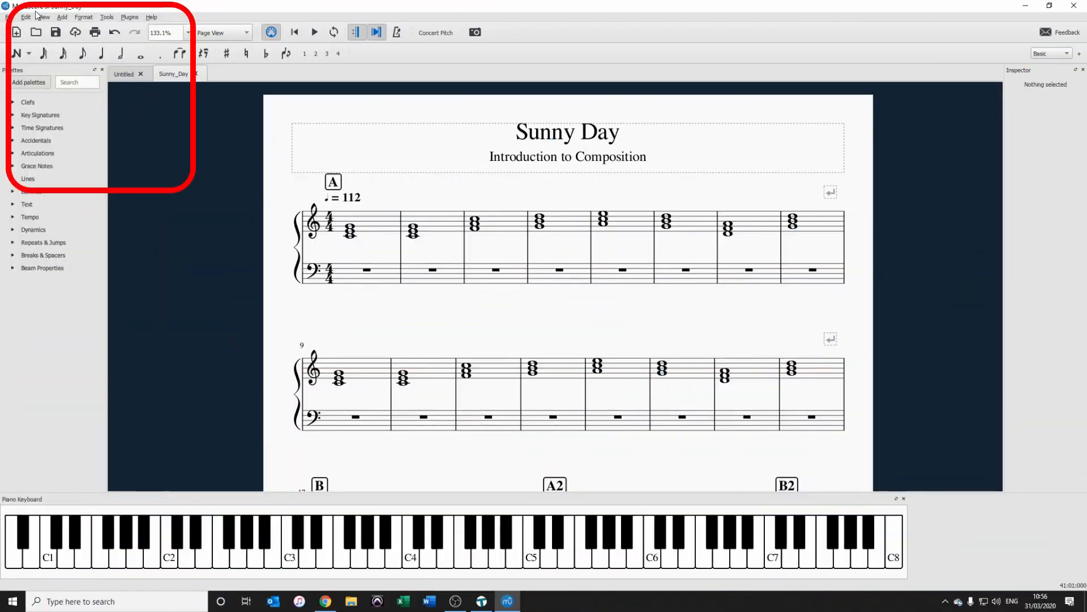
Add a Flute from the Woodwinds instruments to the score and move it above the Piano
click(33, 17)
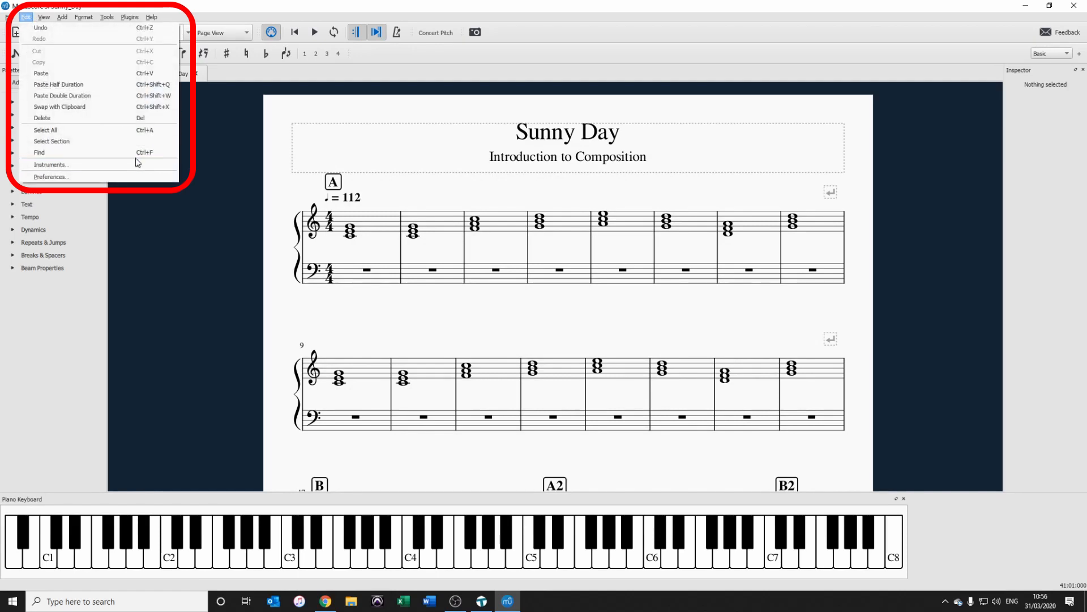
click(144, 172)
click(348, 199)
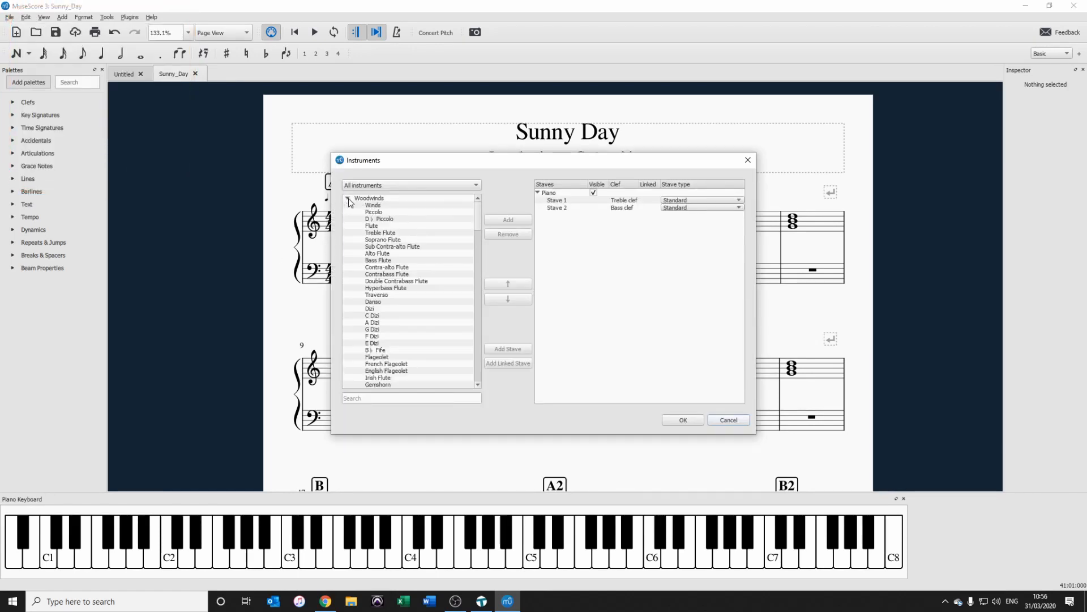
click(374, 226)
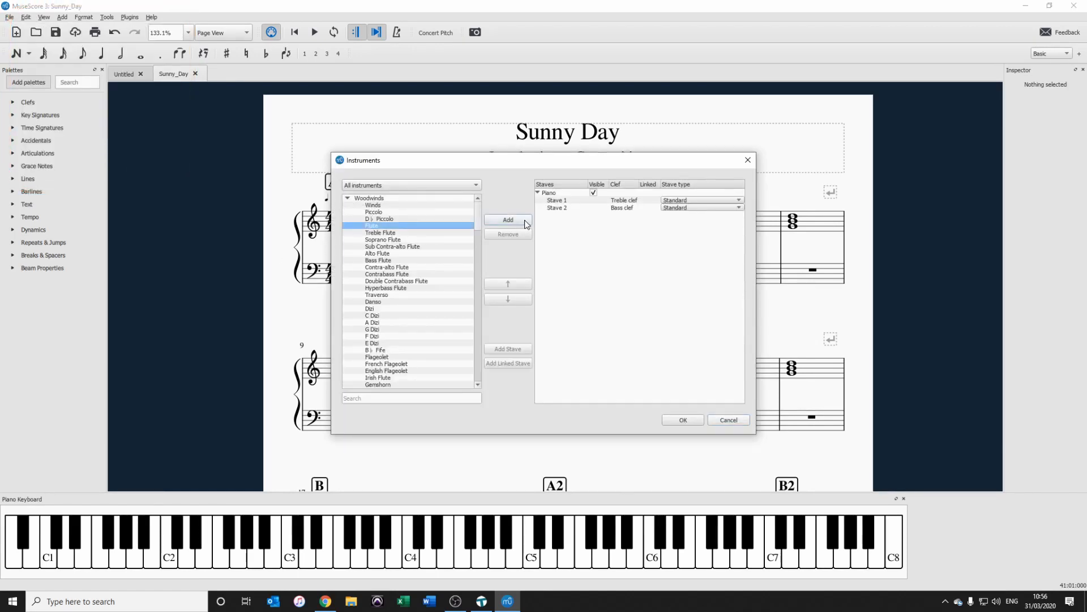
click(526, 224)
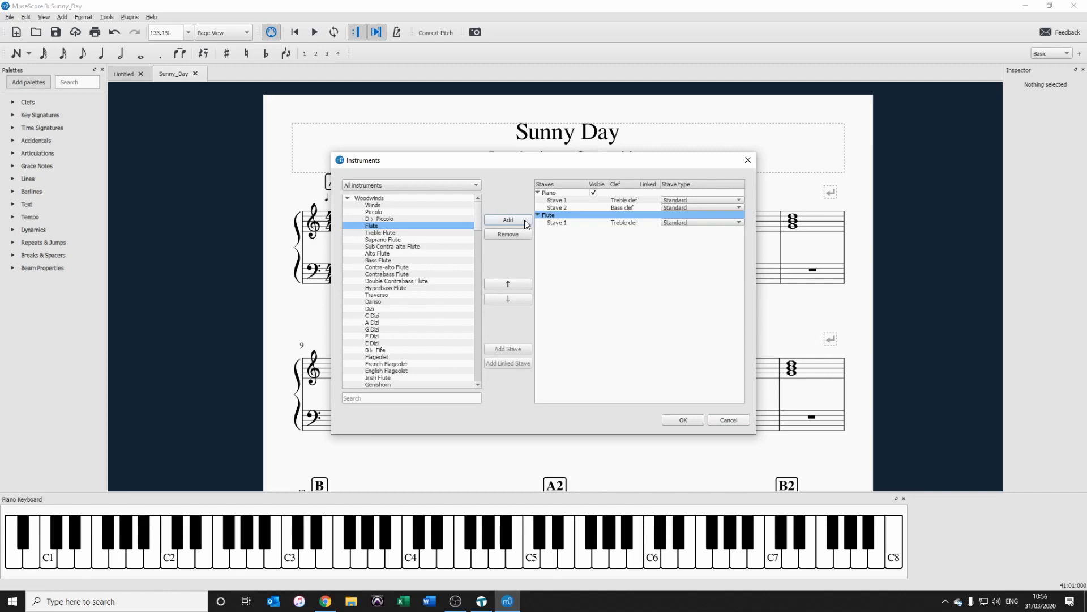
click(509, 284)
click(685, 421)
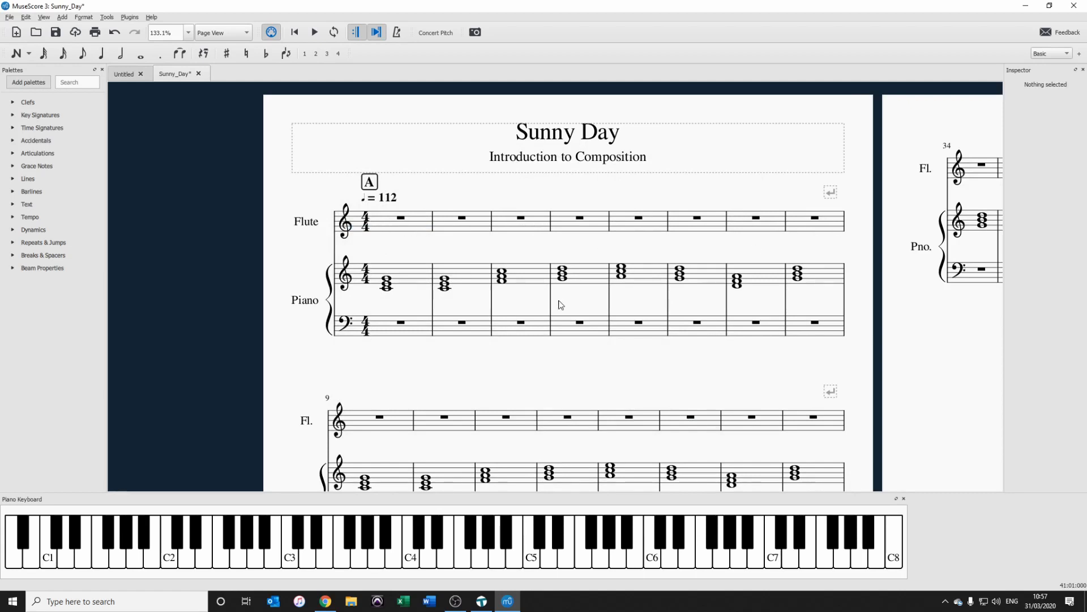
Select the piano chords in bars 1 to 16 and play them back
click(387, 280)
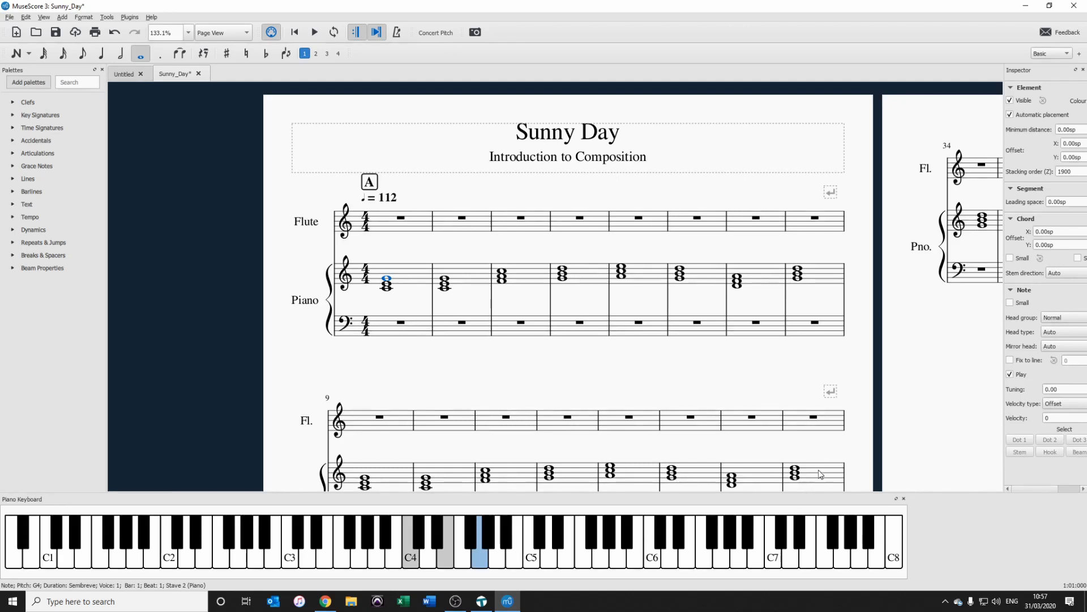
shift+click(797, 473)
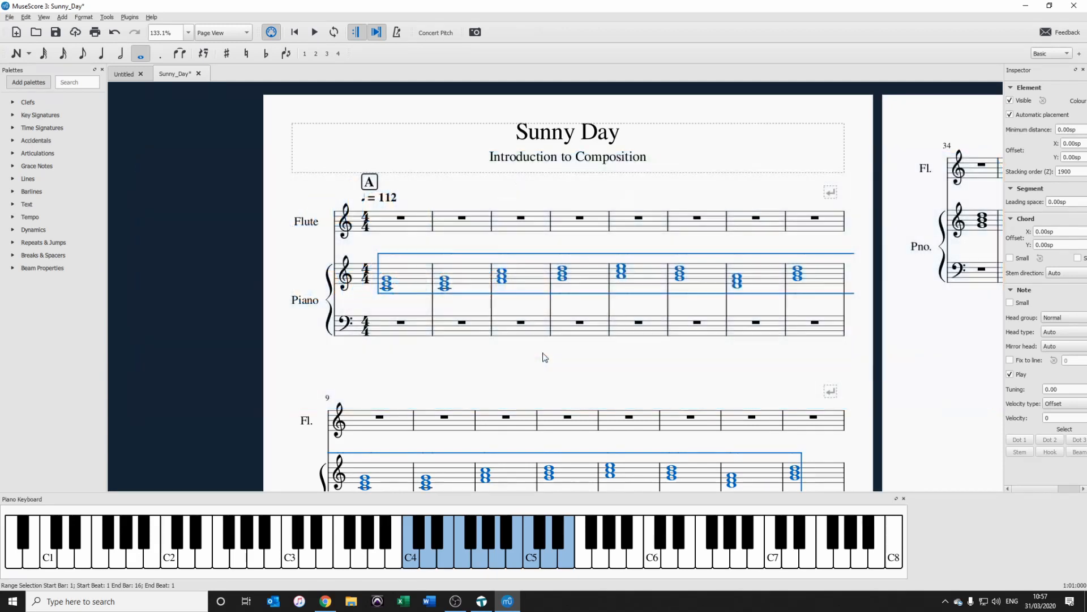
key(space)
key(space)
click(544, 357)
drag(407, 124, 475, 335)
click(16, 54)
click(140, 55)
click(82, 54)
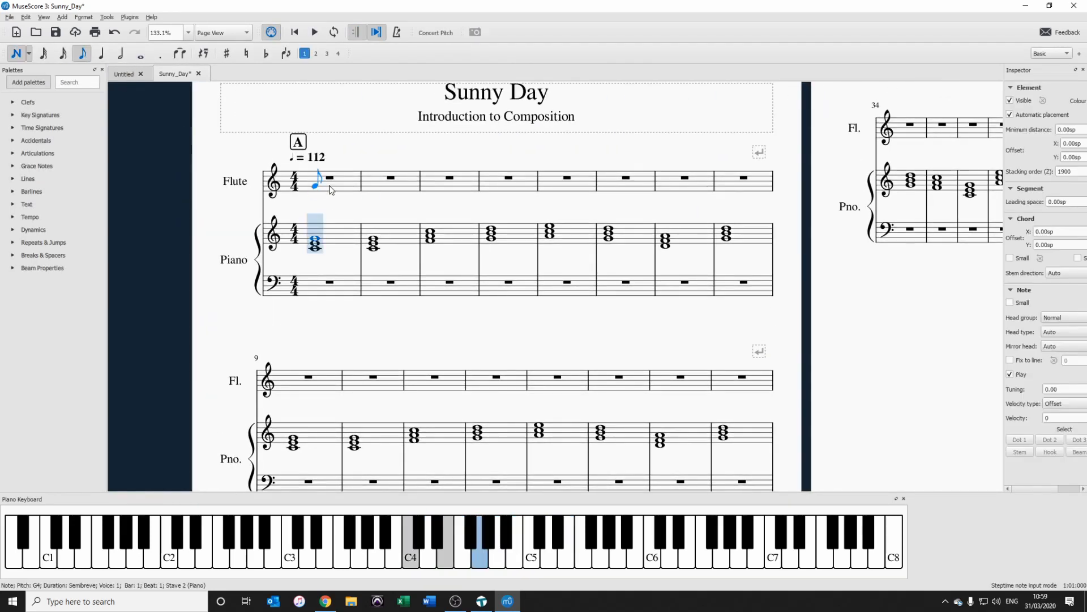
key(Escape)
key(Escape)
Play the chord progression from the first piano chord through the second system
key(p)
click(315, 239)
key(p)
key(space)
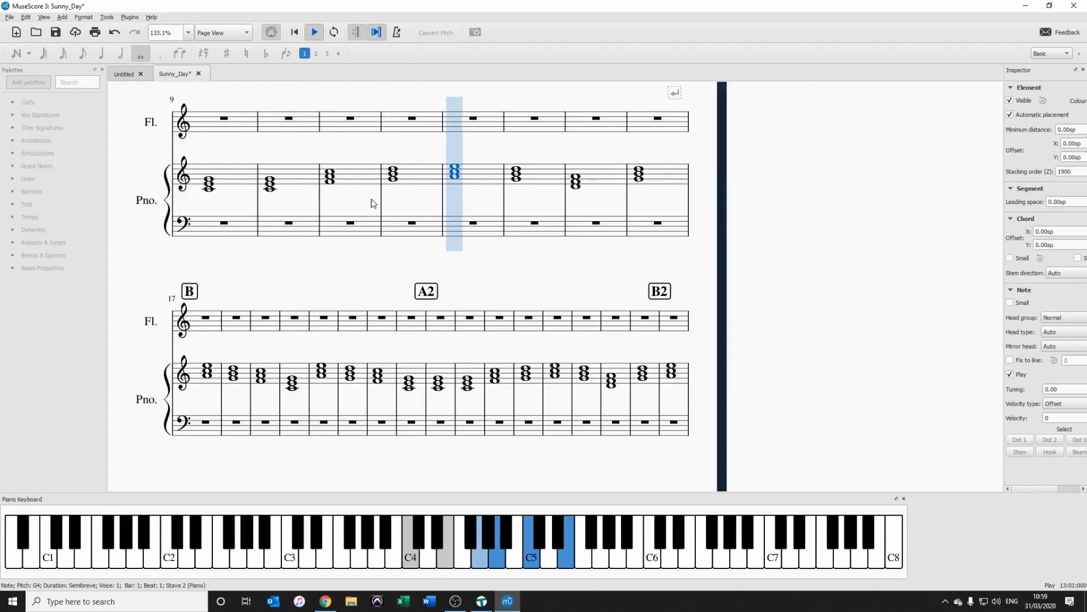
key(space)
drag(411, 245, 484, 510)
click(420, 172)
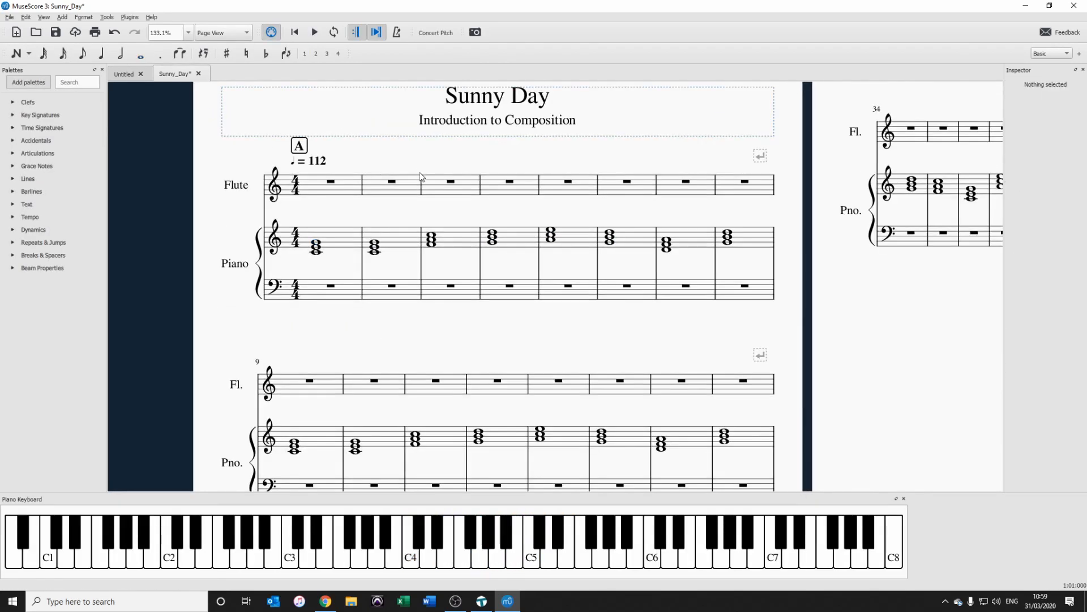
Enter crotchets C, D, E and A in bar 1 of the flute stave and G at the start of bar 2
click(102, 52)
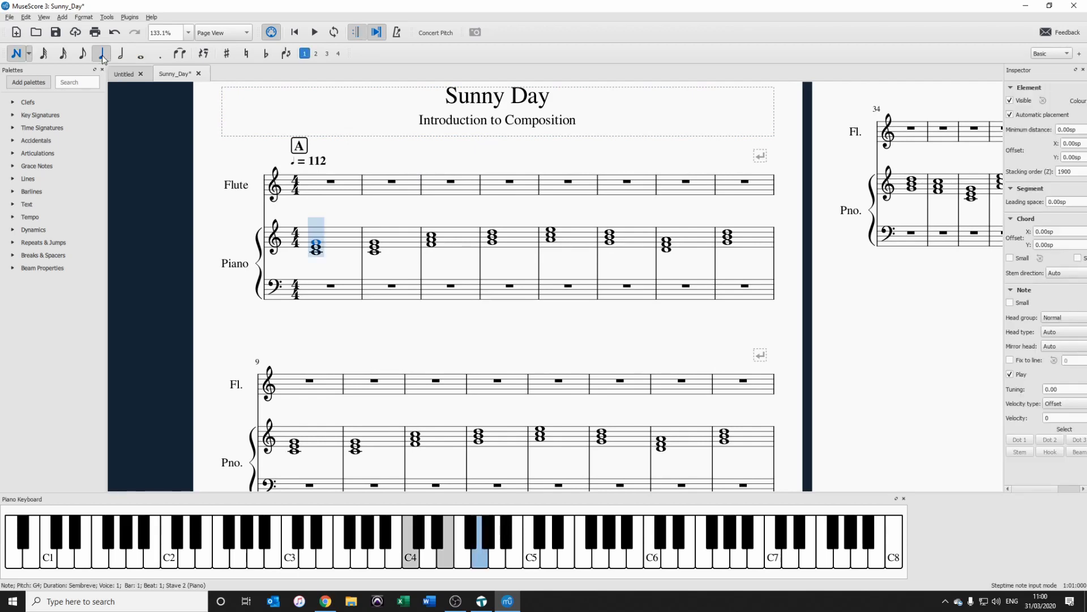
click(316, 201)
click(333, 197)
click(351, 195)
click(368, 187)
click(393, 190)
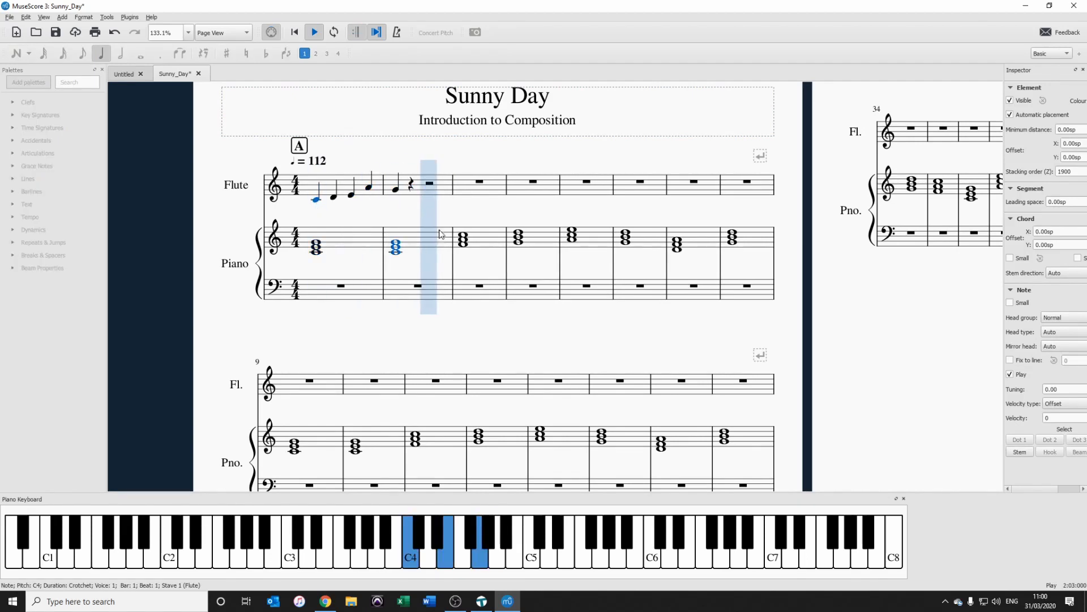
Make the flute's bar 2 G a semibreve, and fill bars 3 and 4 each with crotchet E, quavers D and C, and minim D
click(445, 195)
click(464, 197)
click(477, 200)
Play back the four-bar flute melody with the piano chords from bar 1
click(317, 201)
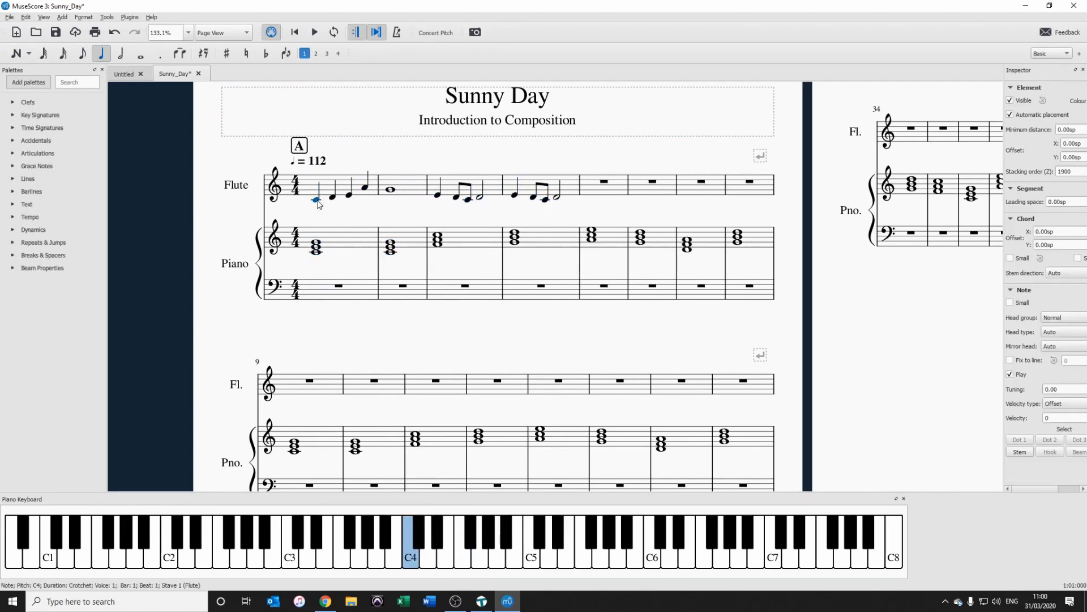
key(space)
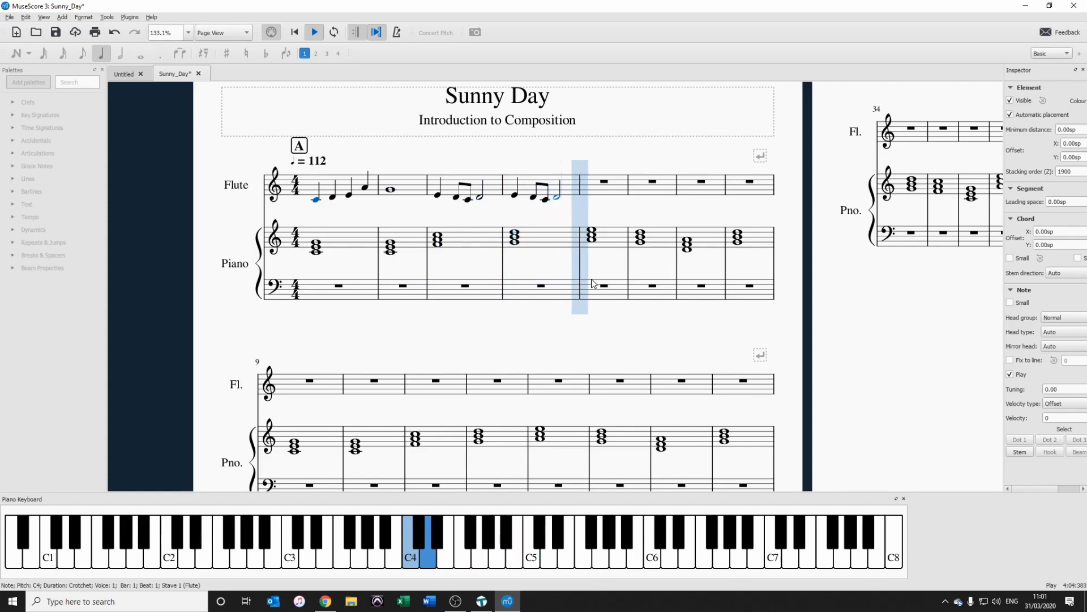
key(space)
Copy the flute melody in bars 1 to 4 and paste it from bar 5
shift+click(331, 184)
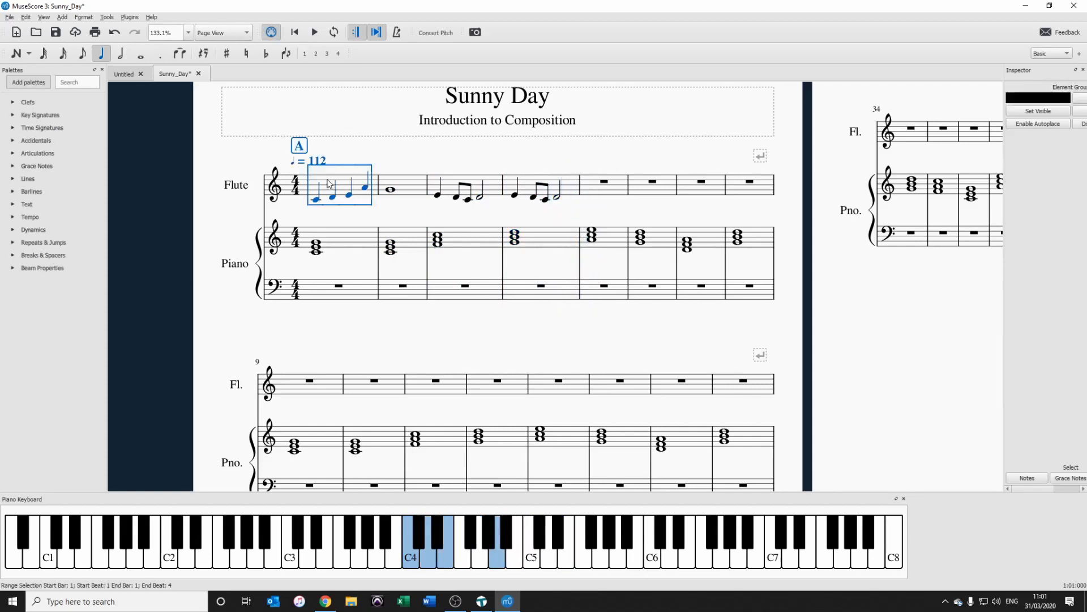
shift+click(557, 201)
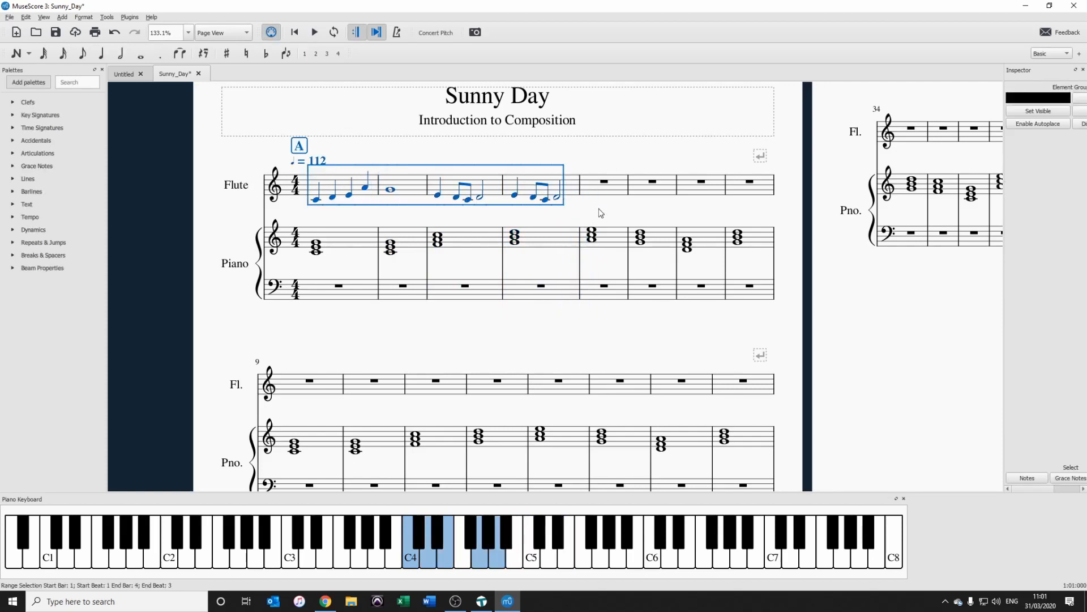
click(603, 182)
key(ctrl+v)
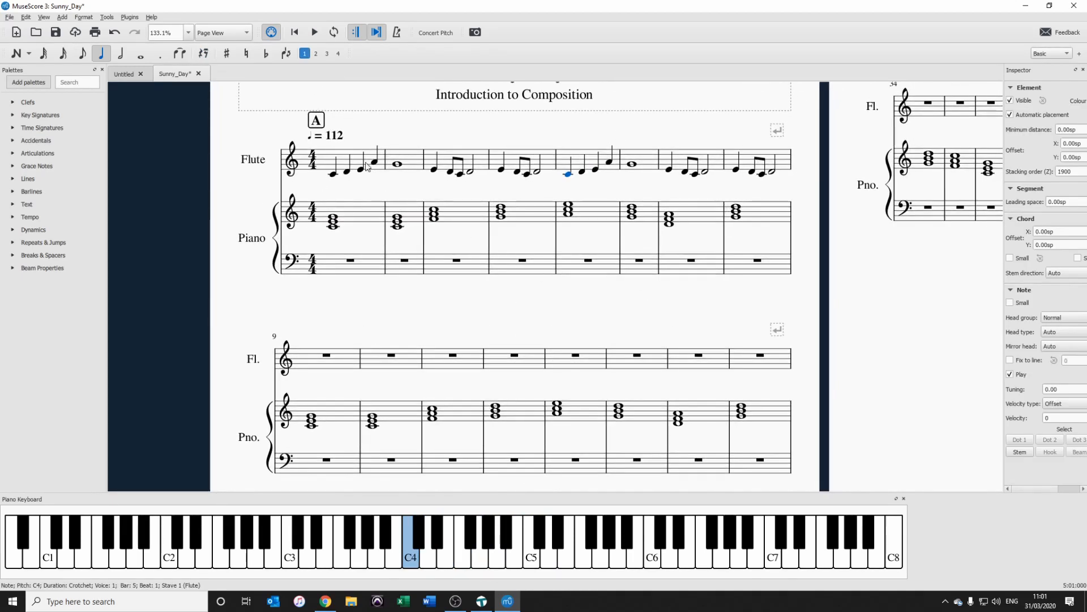
Copy the flute melody in bars 1 to 8, paste it from bar 9, and raise the pasted notes one octave
click(333, 175)
shift+click(539, 174)
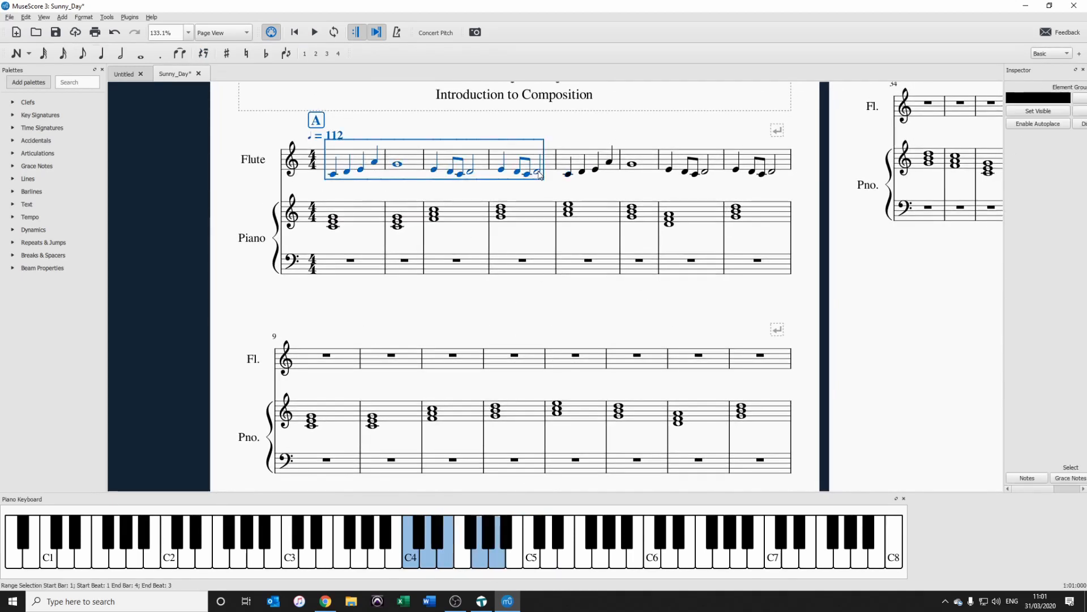
click(568, 175)
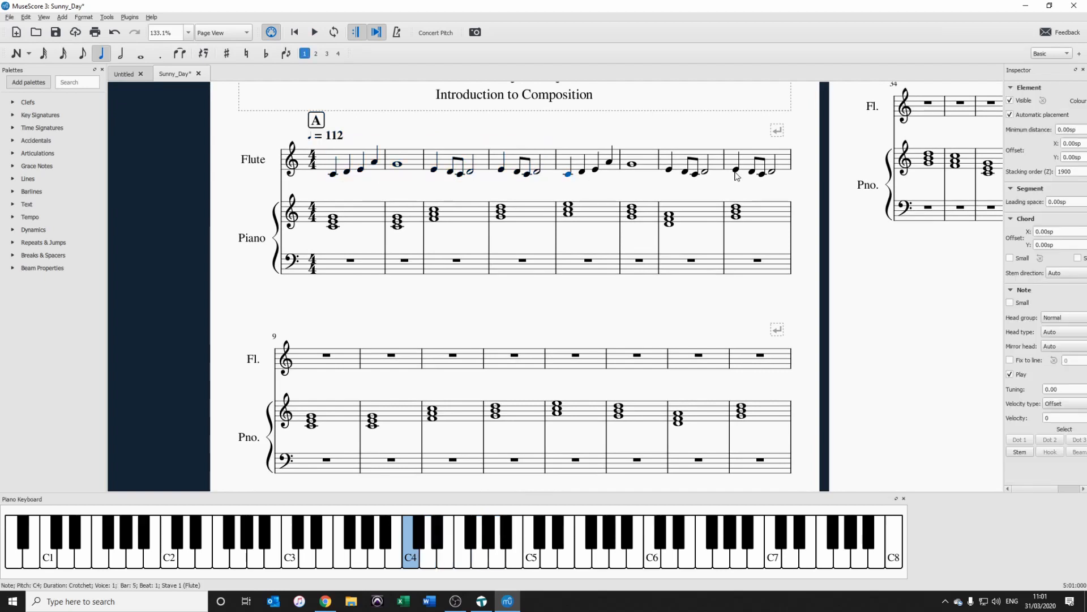
shift+click(772, 171)
shift+click(773, 180)
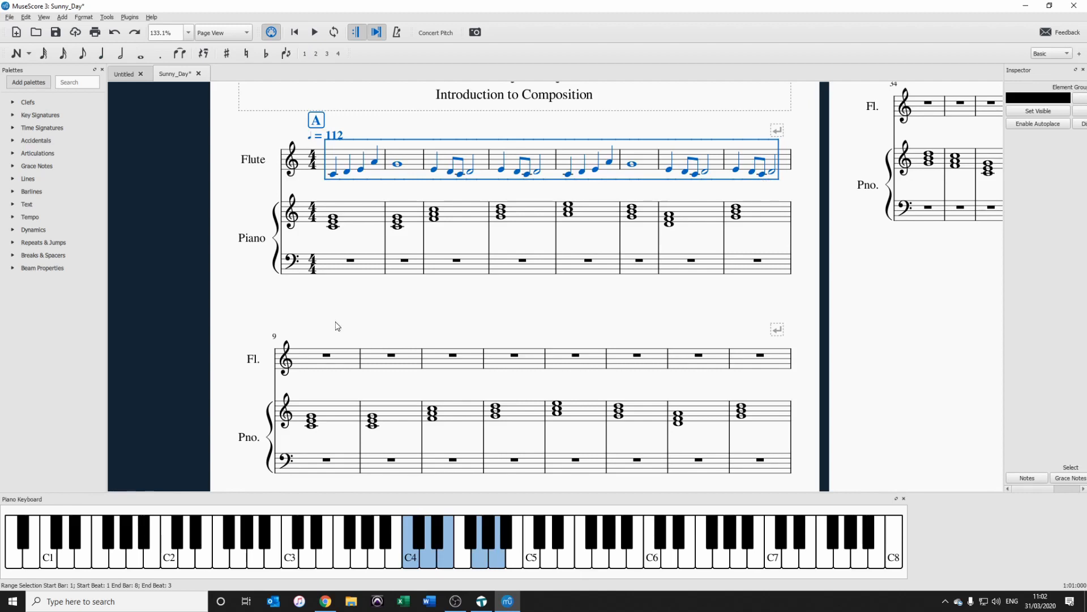
click(310, 365)
key(ctrl+v)
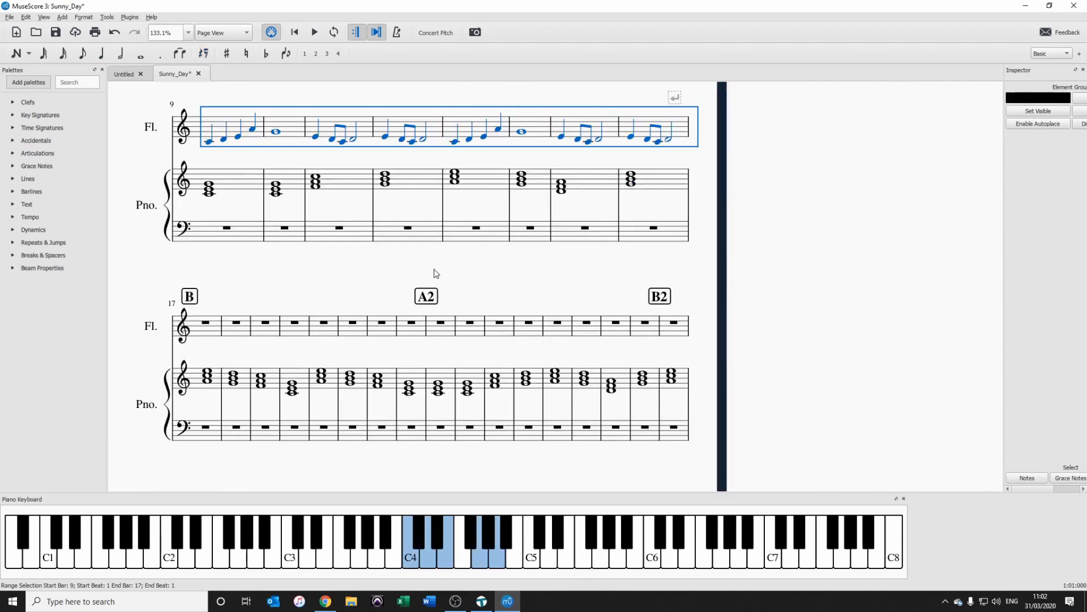
drag(452, 258, 509, 468)
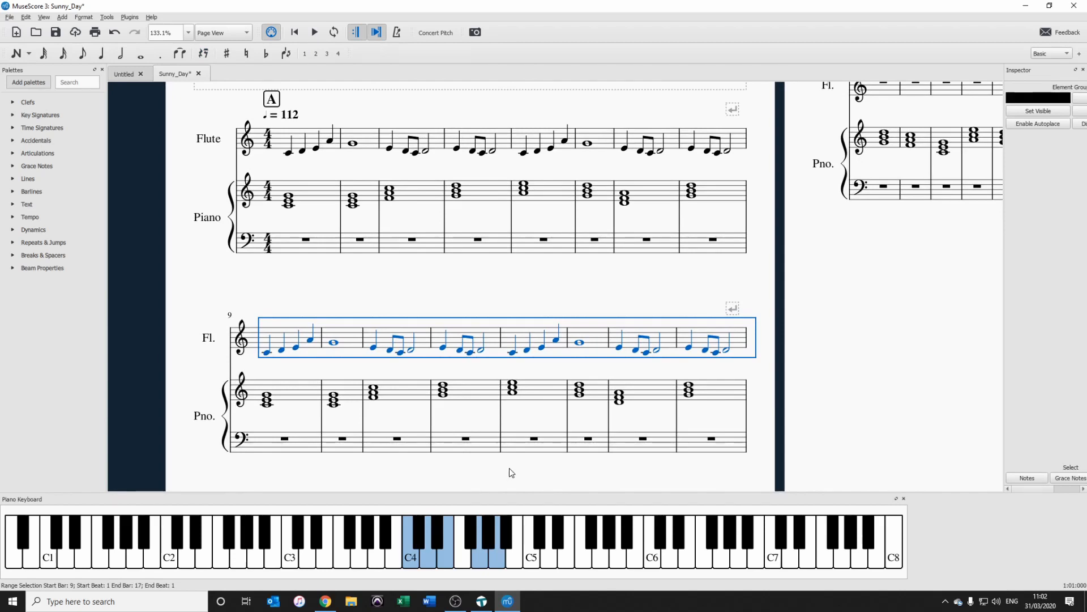
key(ctrl+Up)
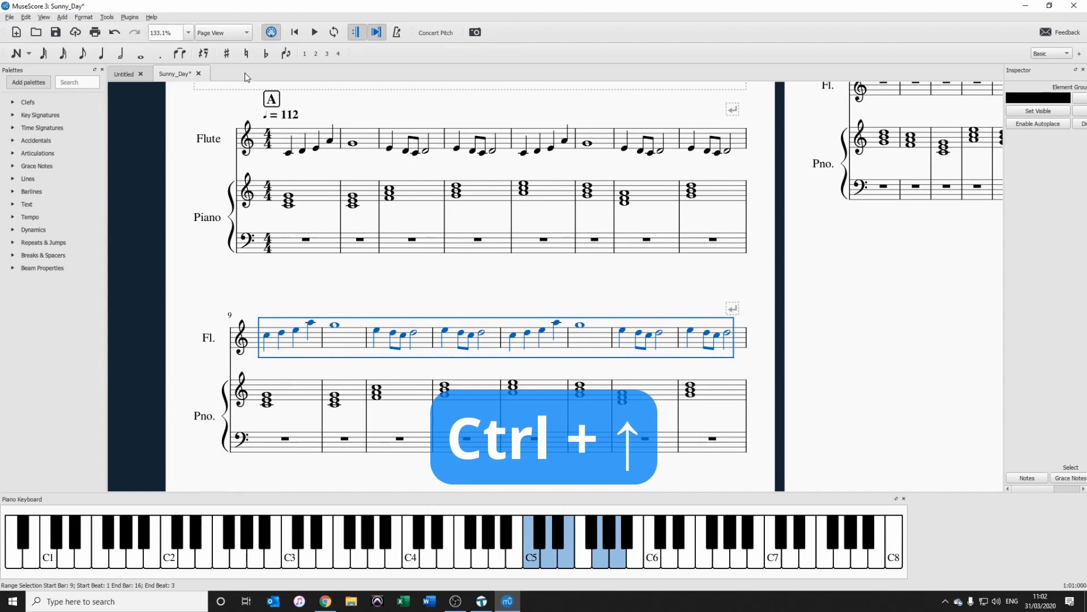
Select the flute melody from bar 1 to bar 16 and play it back
click(289, 151)
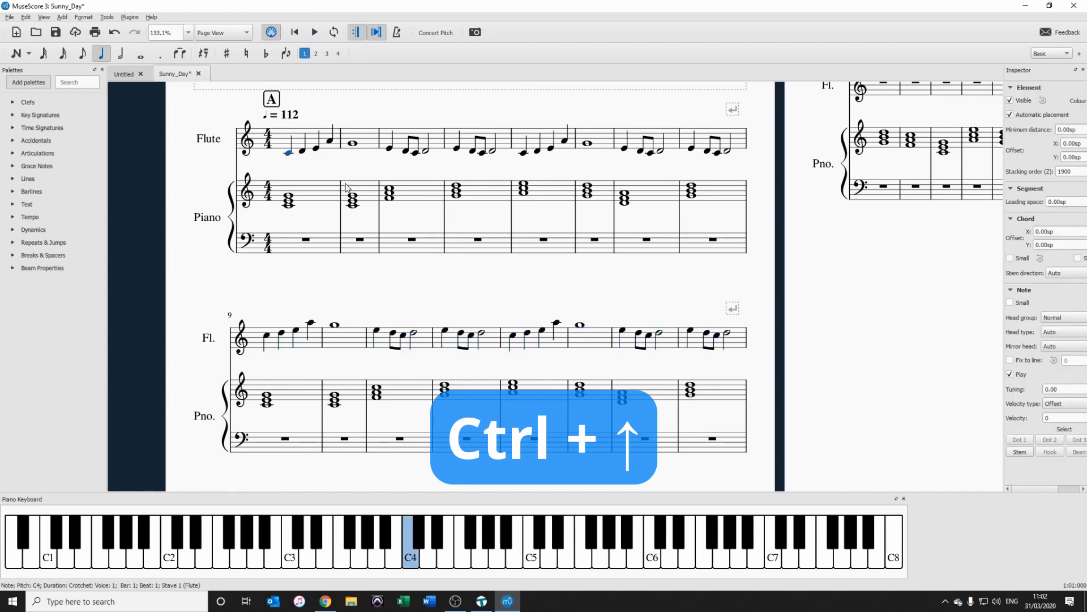
shift+click(729, 336)
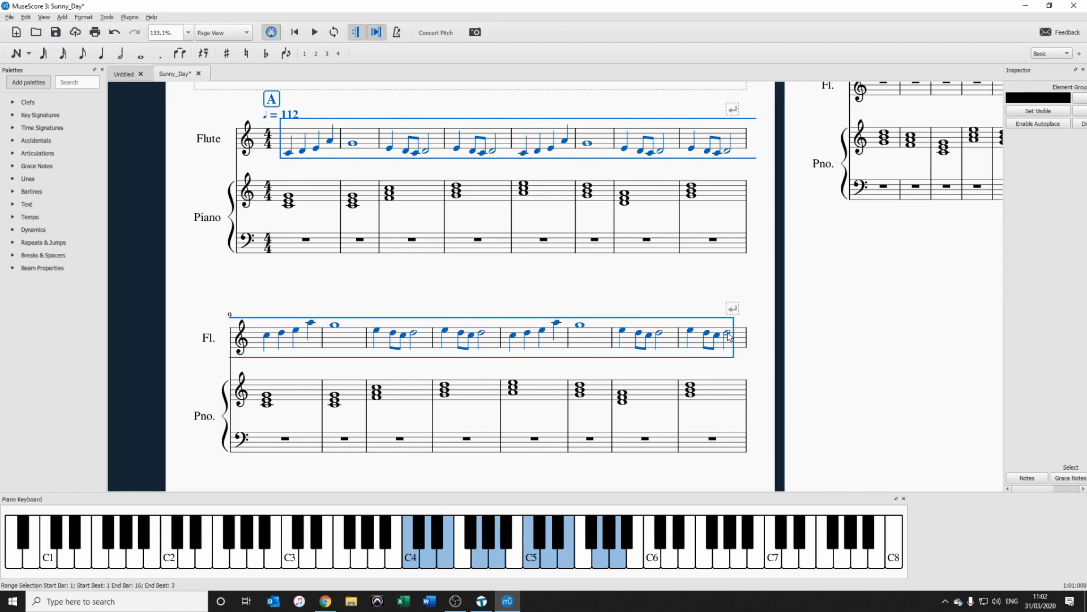
key(space)
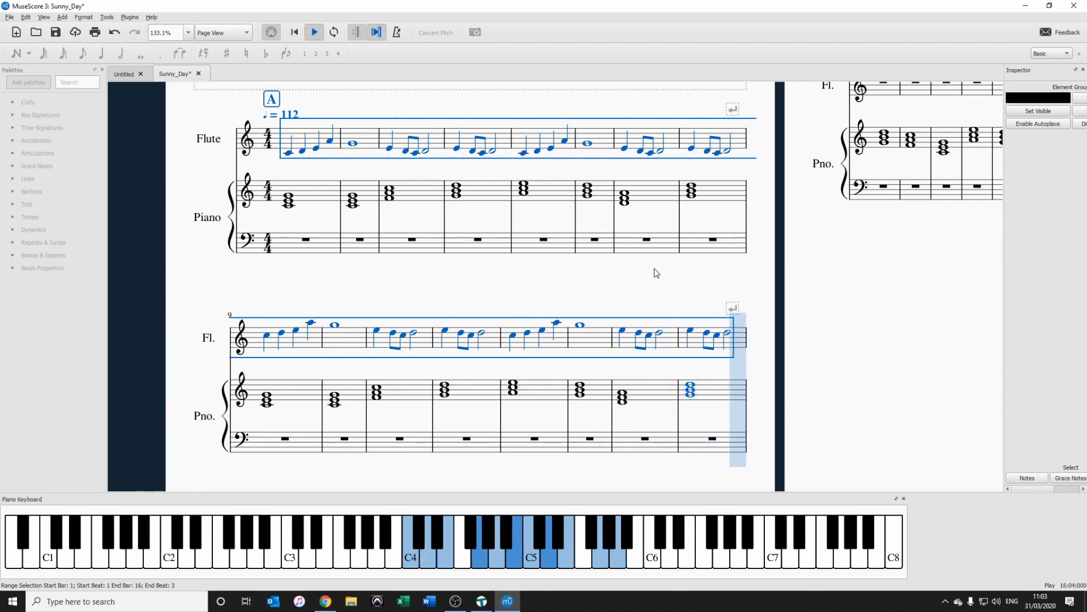
click(605, 275)
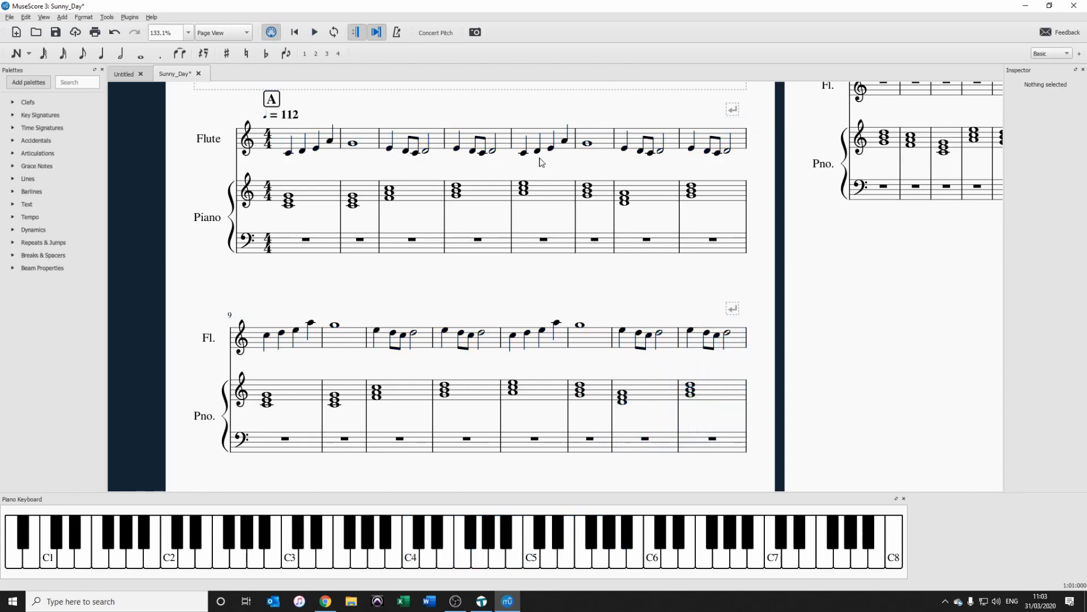
Shorten the flute's last A in bar 5 to a quaver and add a quaver C5 after it
click(564, 141)
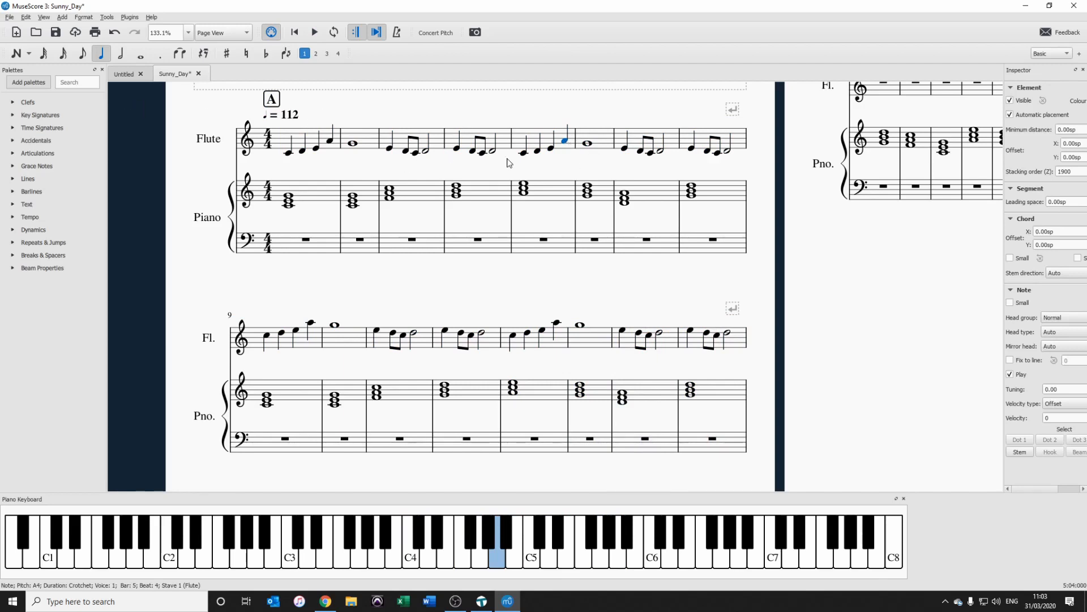
click(82, 54)
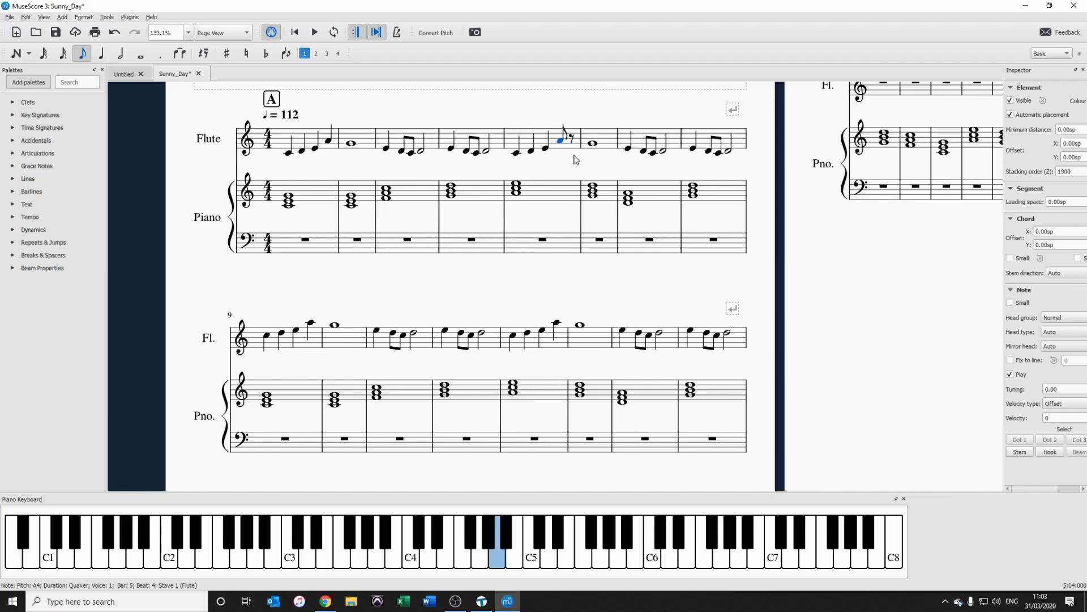
key(n)
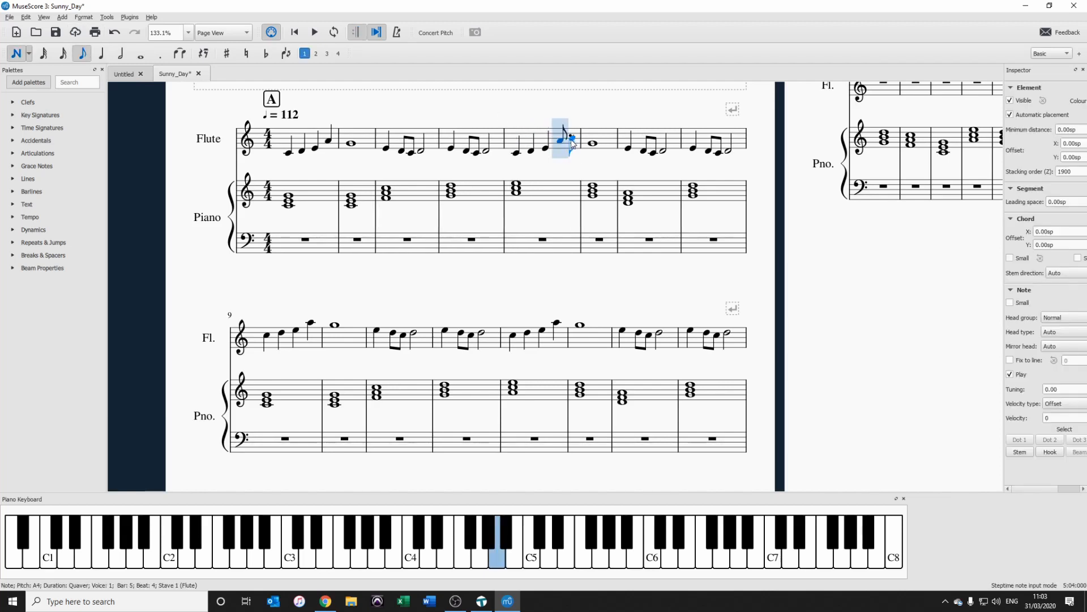
click(570, 136)
key(Escape)
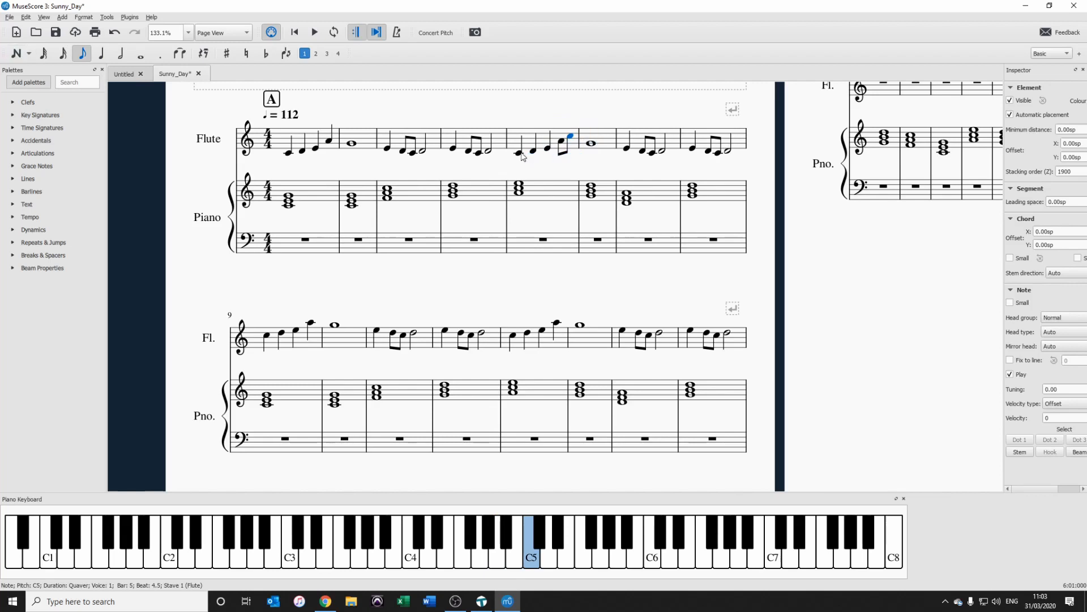
Play back the flute melody from the first note of bar 5
click(520, 153)
key(space)
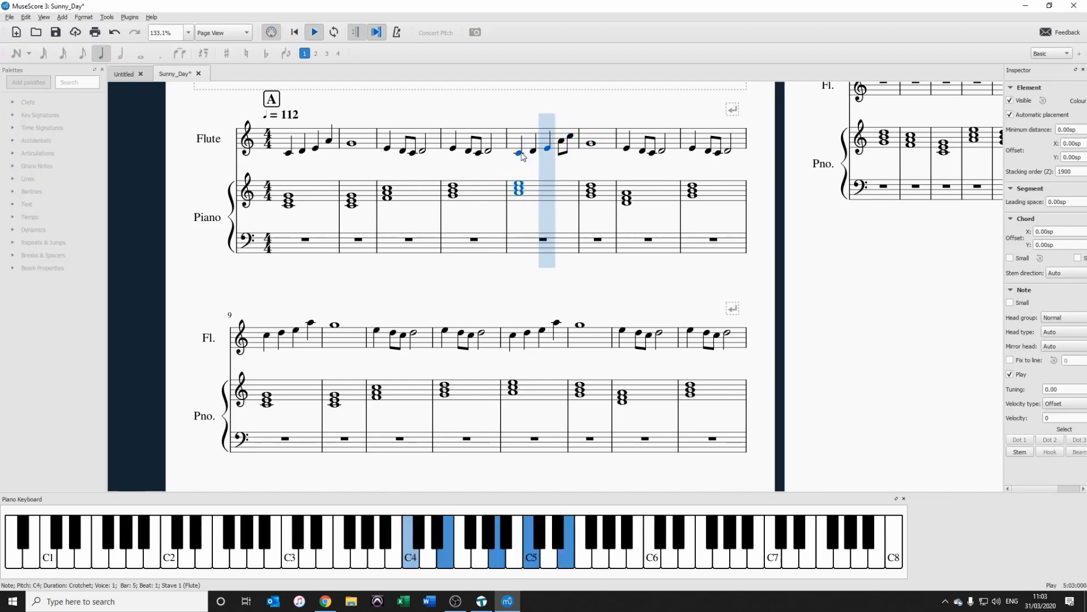
key(space)
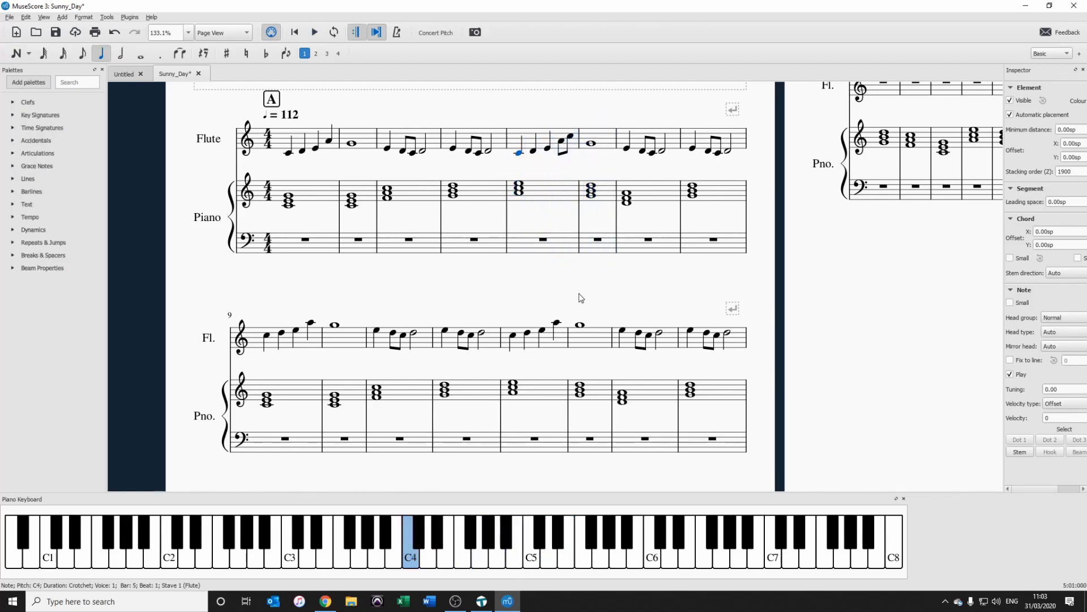
click(579, 299)
Shorten the flute's high A in bar 13 to a quaver and add a quaver C6 after it
click(557, 323)
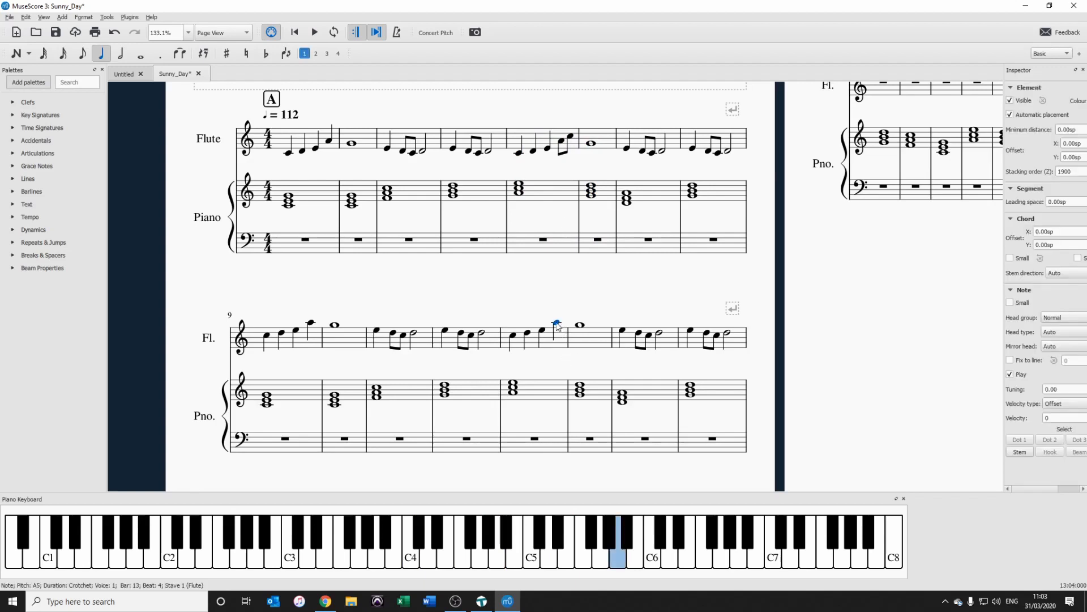
click(81, 54)
key(c)
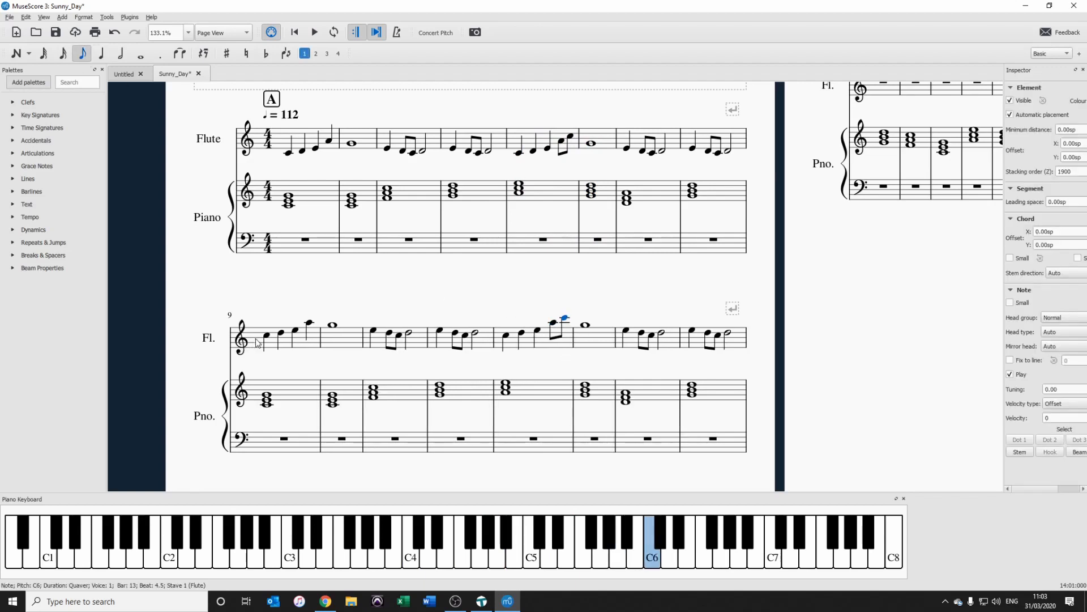
Rewrite the flute's bar 10 as a minim G5 followed by quavers G5, F5, E5 and D5
click(268, 338)
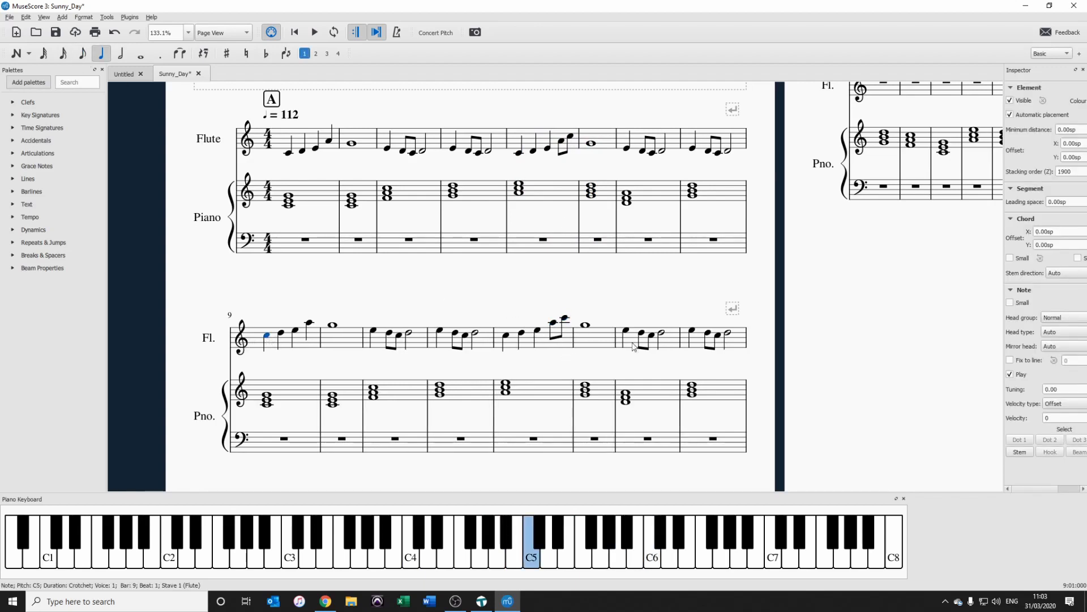
shift+click(729, 338)
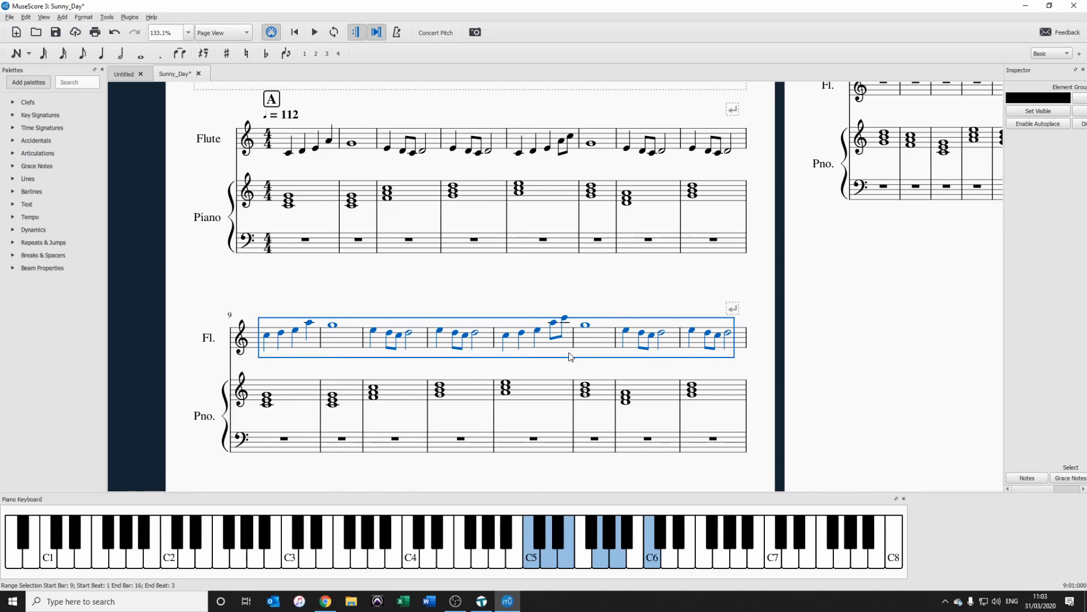
key(n)
click(352, 327)
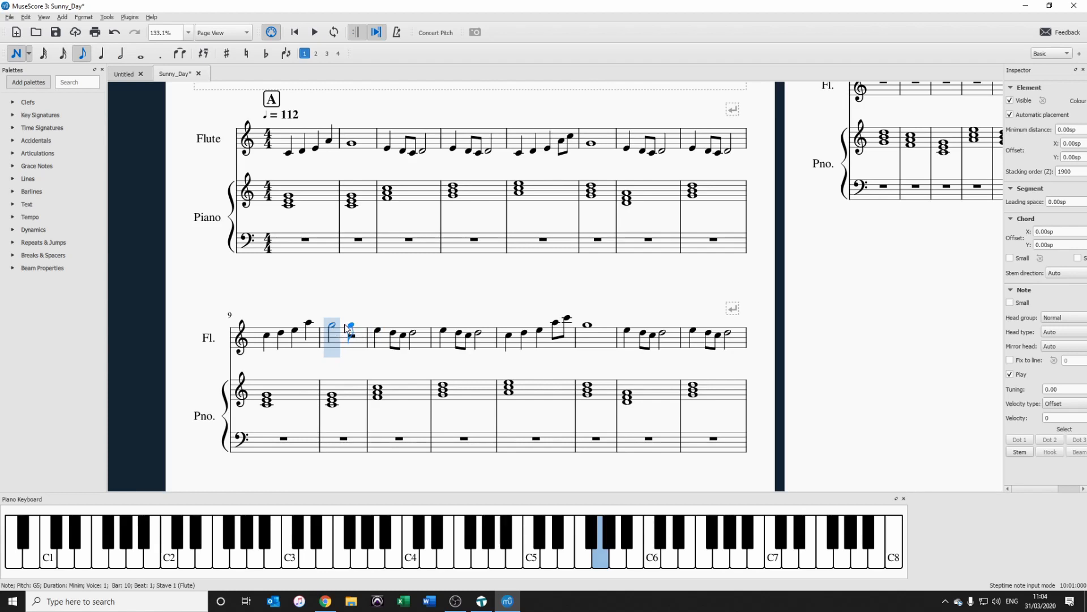
click(352, 324)
click(360, 329)
click(369, 330)
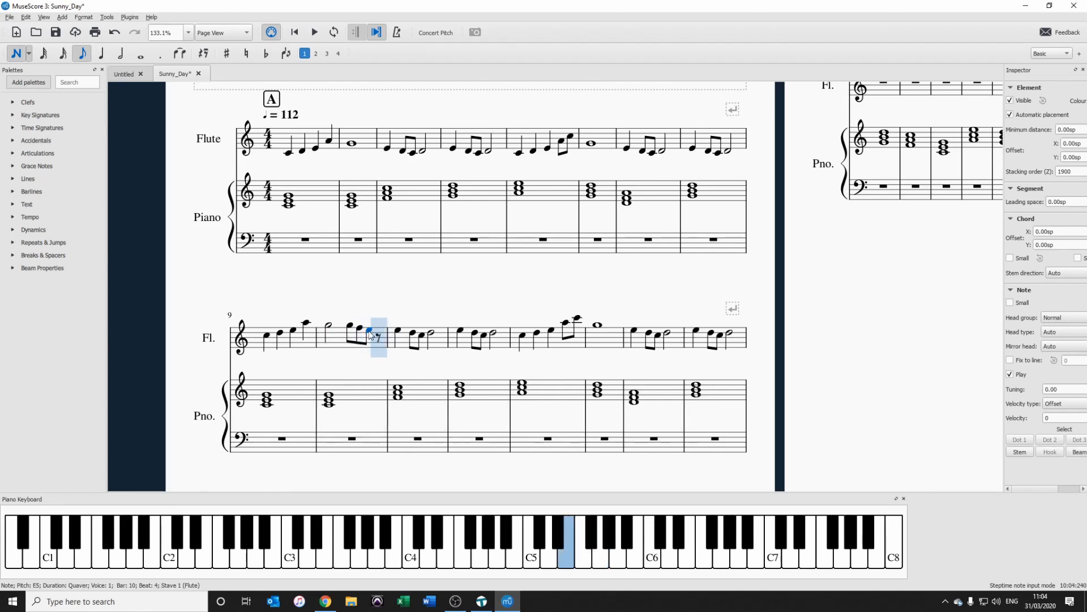
click(379, 333)
key(Escape)
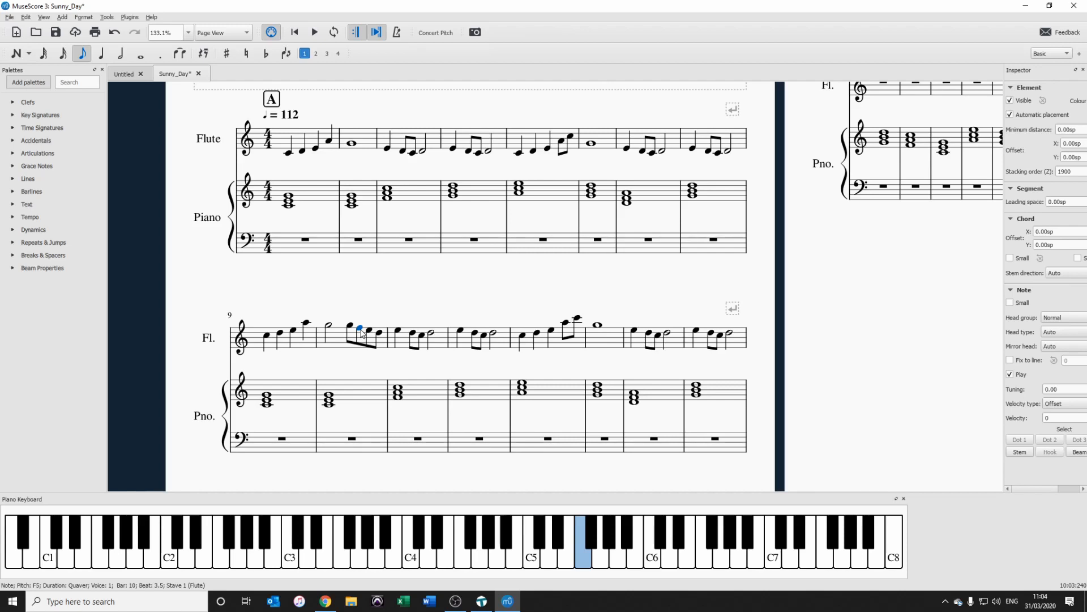
Play back the flute melody from the first note of bar 9 through bar 16
click(328, 327)
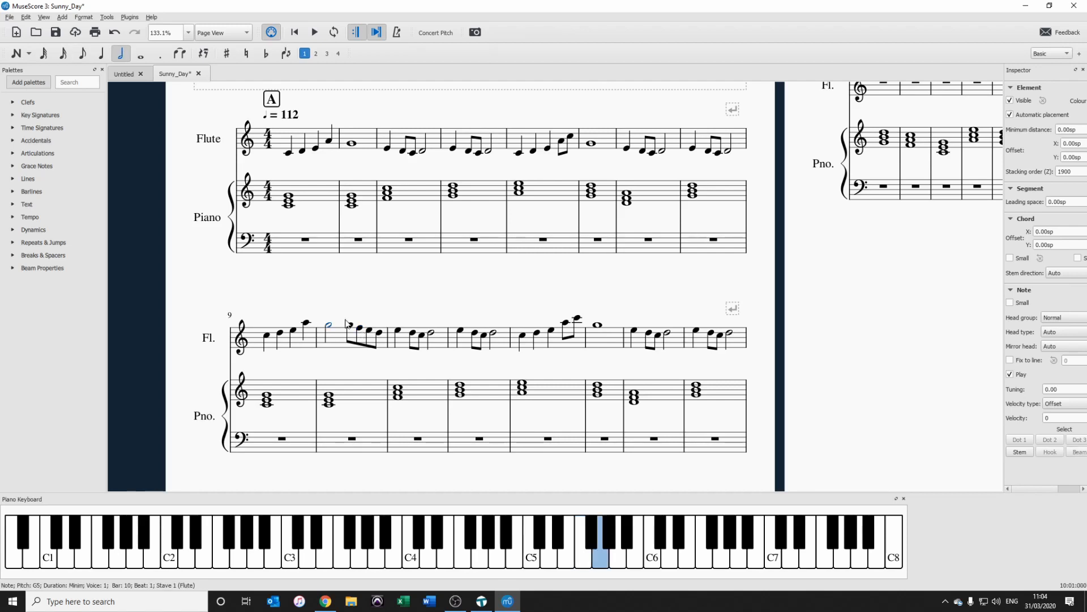
click(267, 336)
key(space)
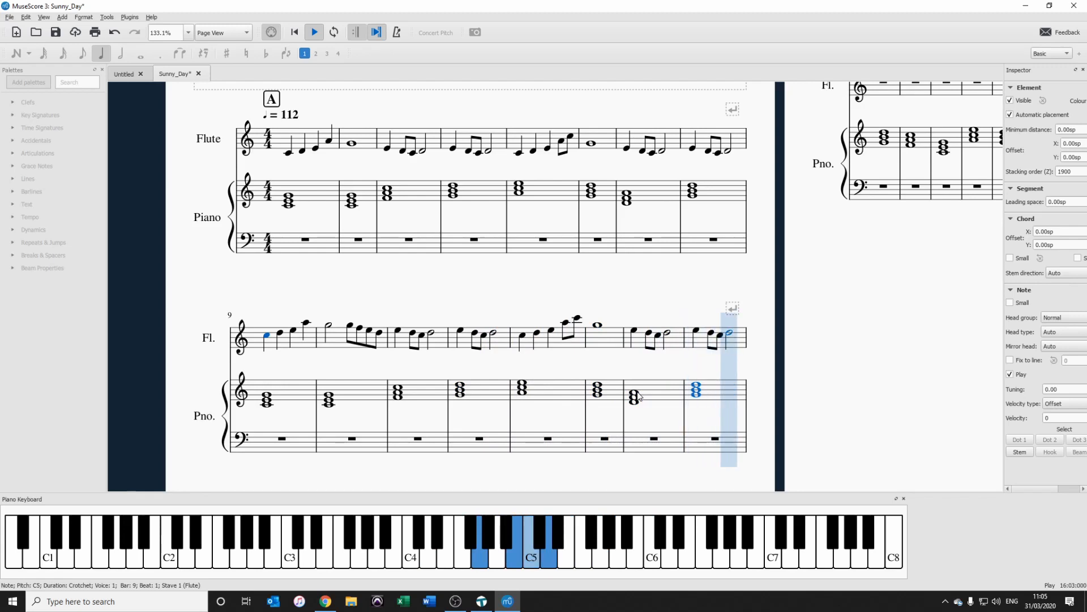
key(space)
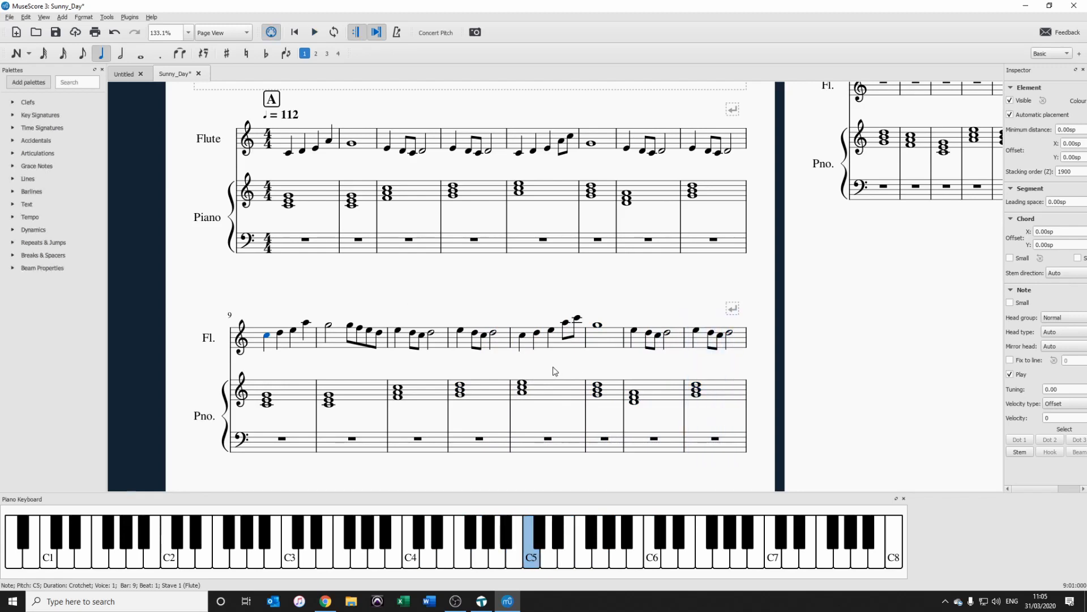
Rewrite the first two beats of the flute's bar 13 as quavers C5, E5, D5 and G5, and play back from bar 9
click(521, 336)
key(3)
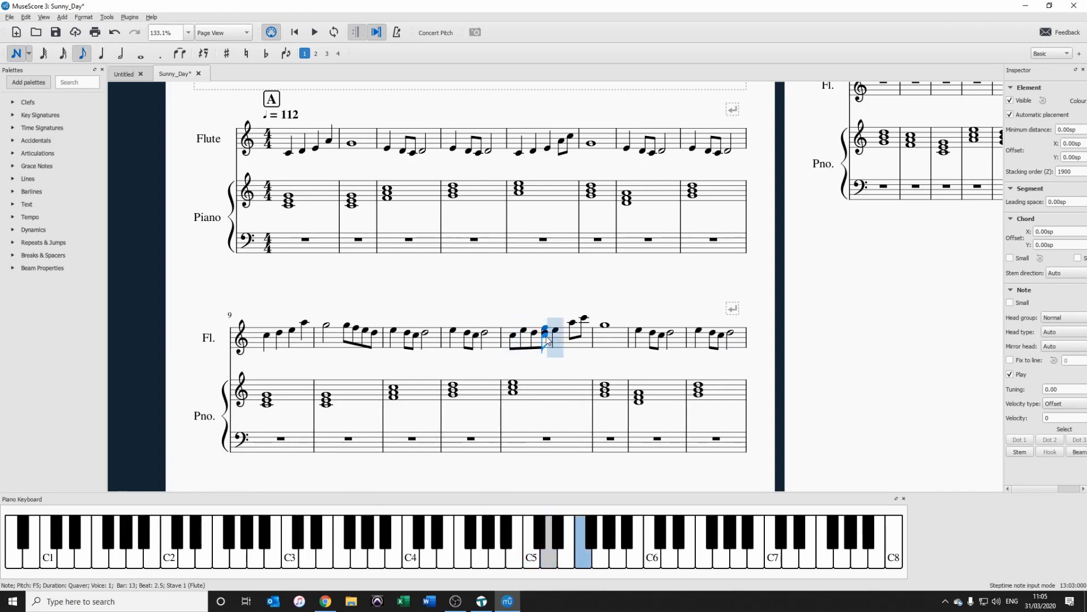
click(268, 338)
key(space)
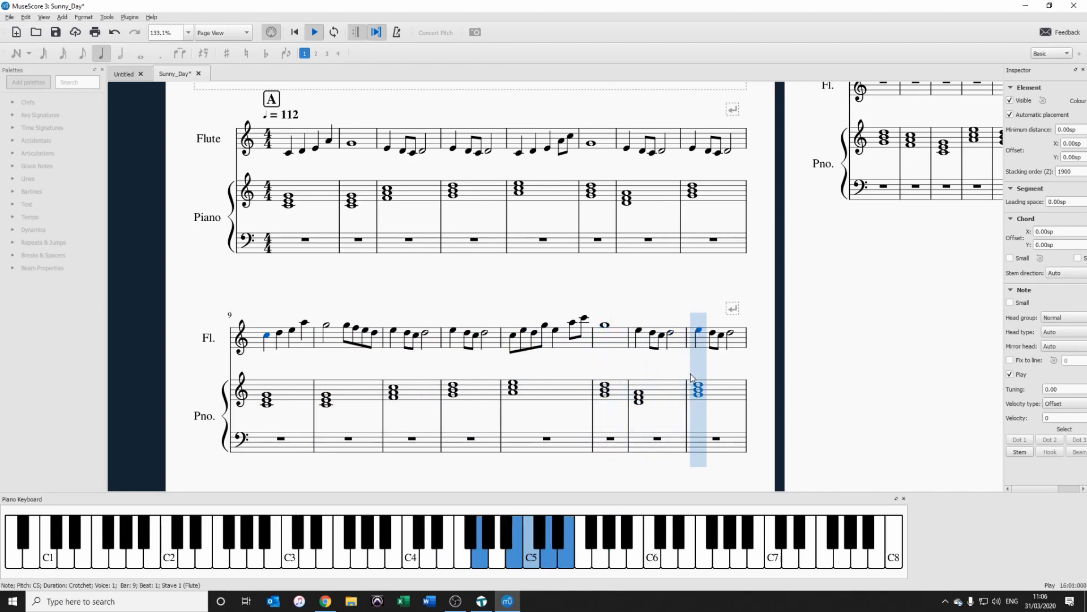
key(space)
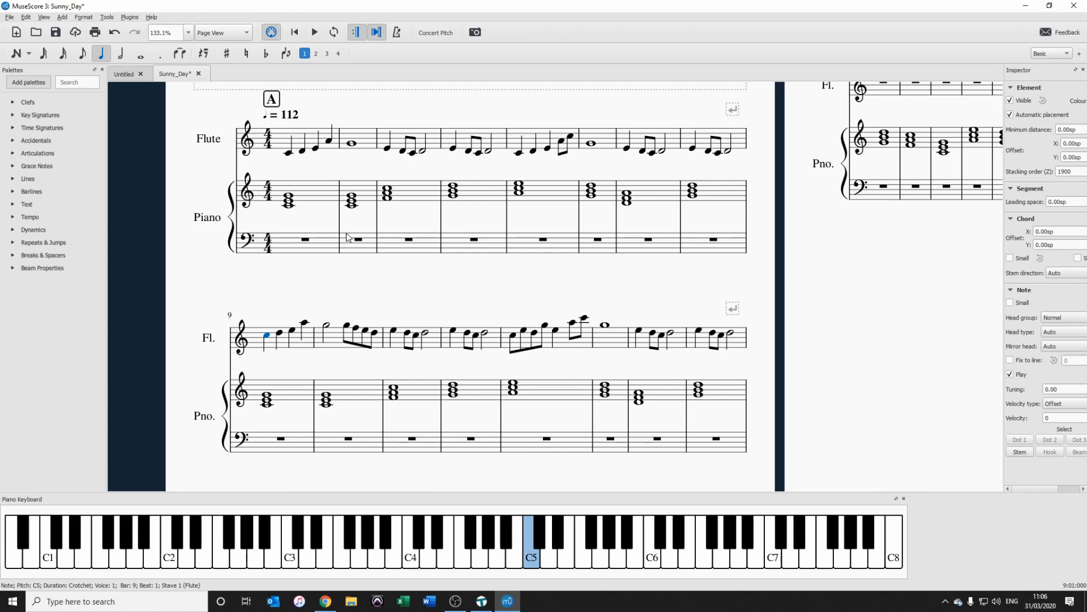
Play back the piano arrangement from bar 9 and audition the left-hand quavers of bar 1
click(314, 199)
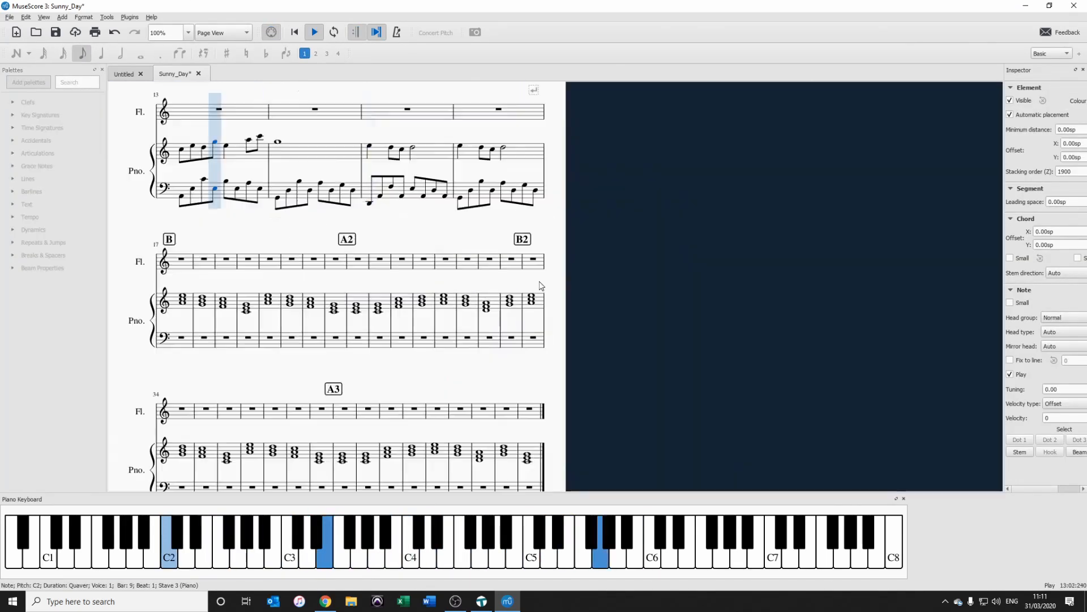
key(space)
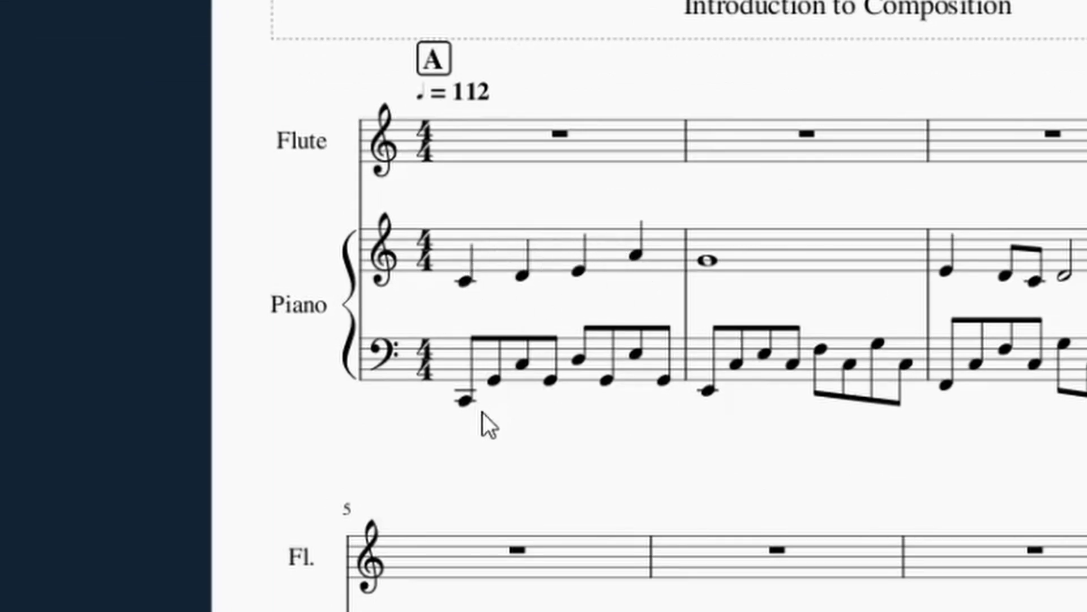
click(496, 382)
click(528, 363)
click(550, 380)
click(579, 360)
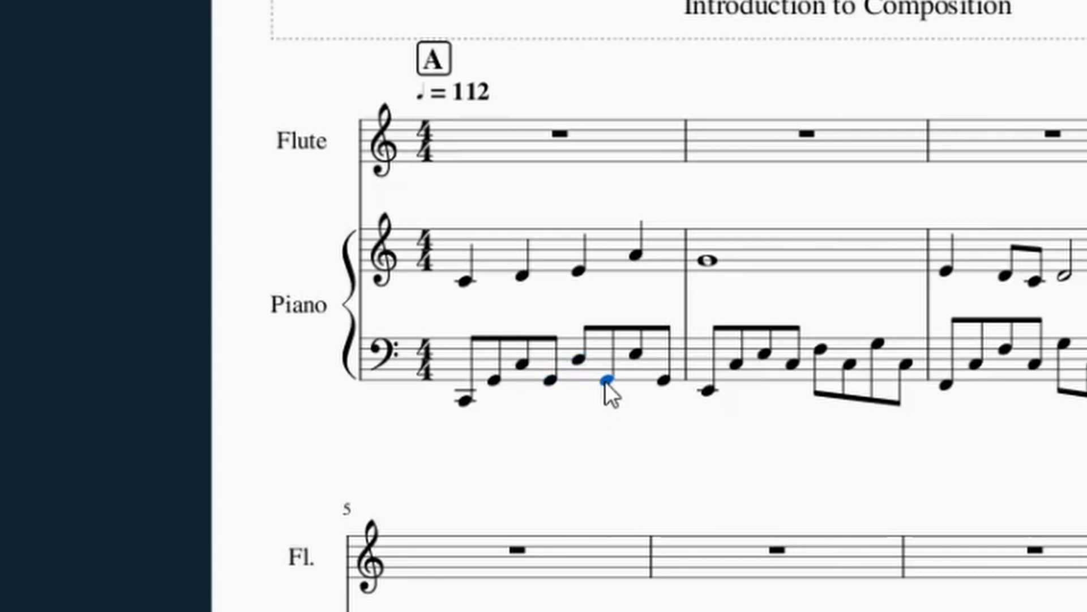
click(641, 355)
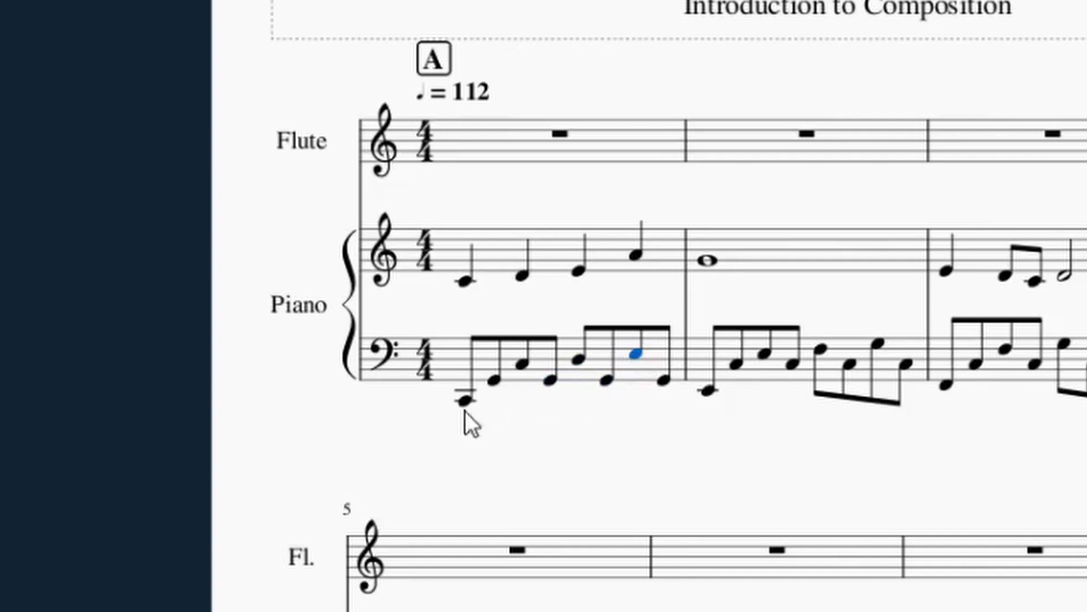
click(446, 361)
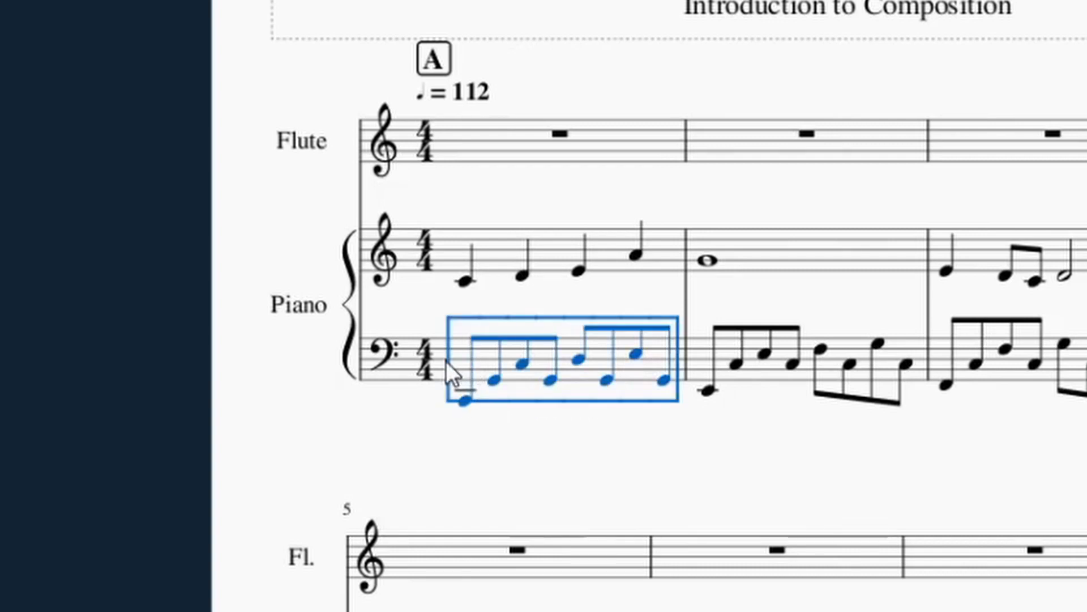
key(space)
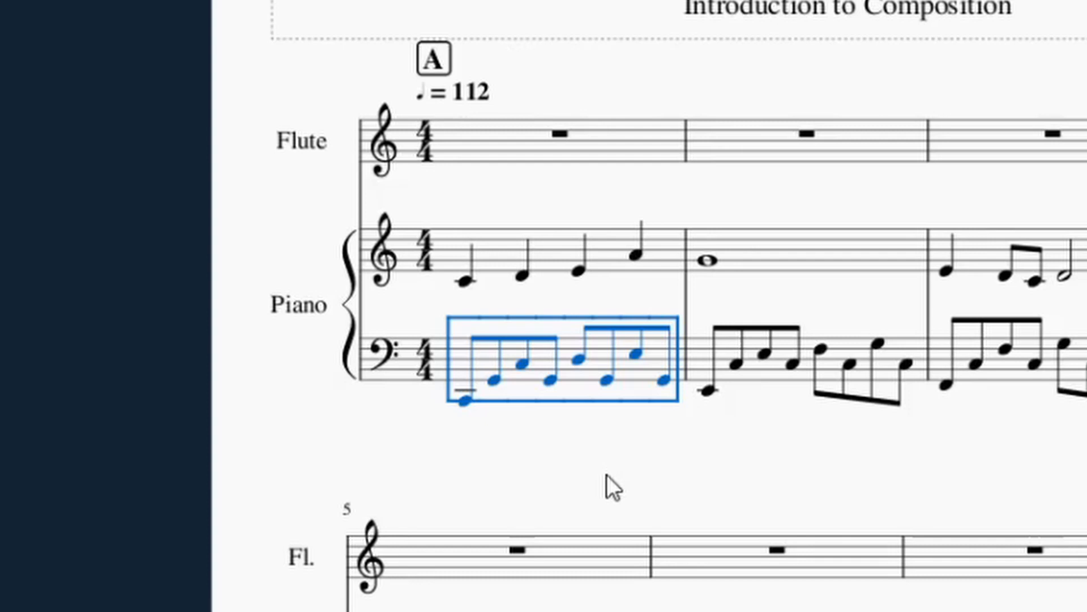
Play back section A from the piano's left-hand C2 at the start of bar 1 through bar 16
click(592, 491)
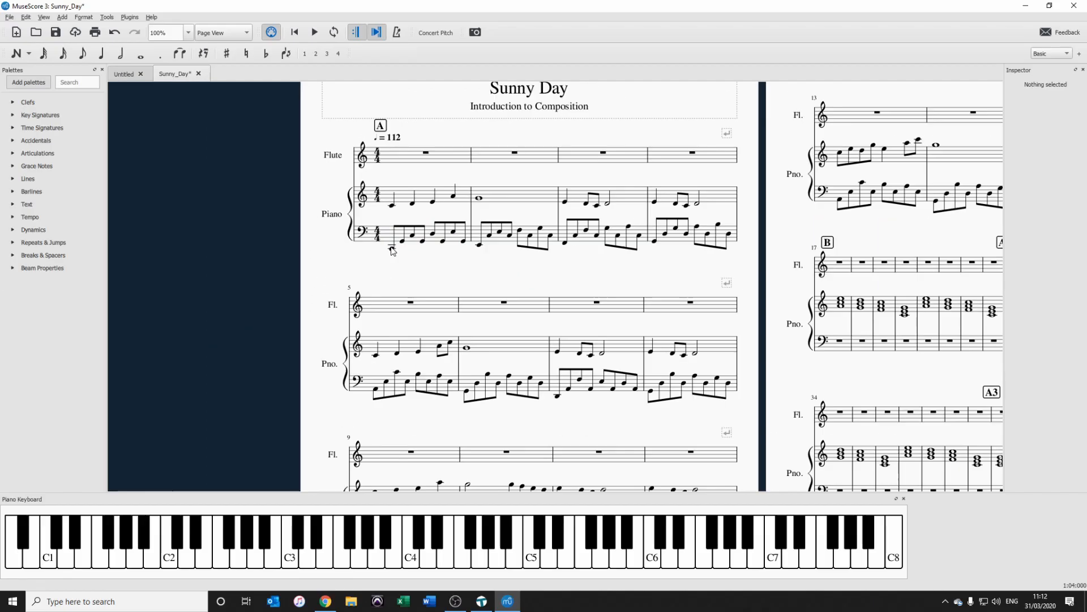
click(465, 399)
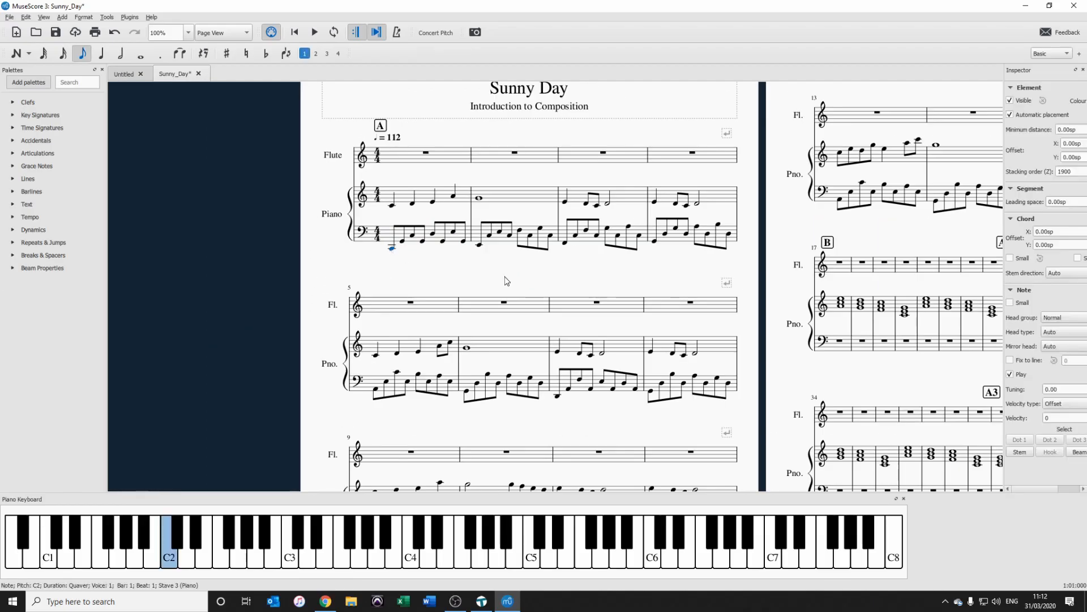
key(space)
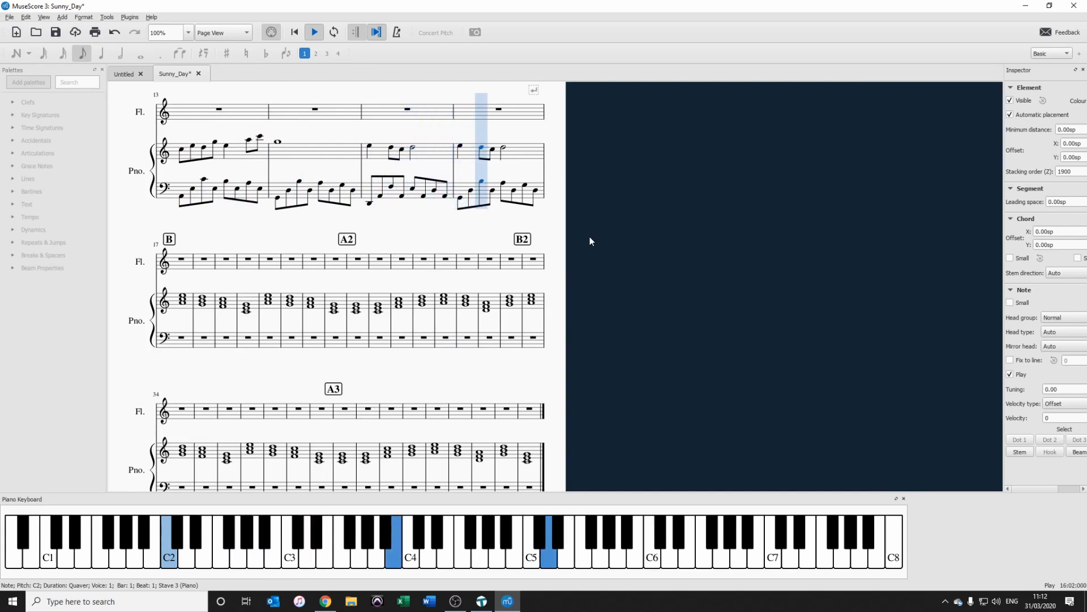
key(space)
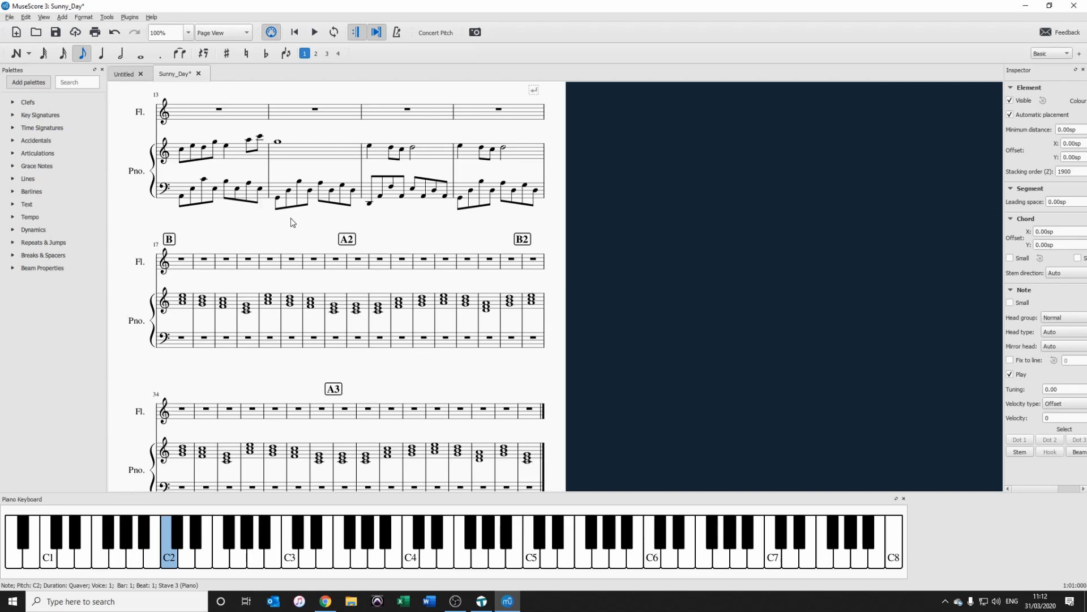
Add system breaks at the ends of bars 20 and 24 so section B runs four bars per line
ctrl+scroll(292, 222, up, 3)
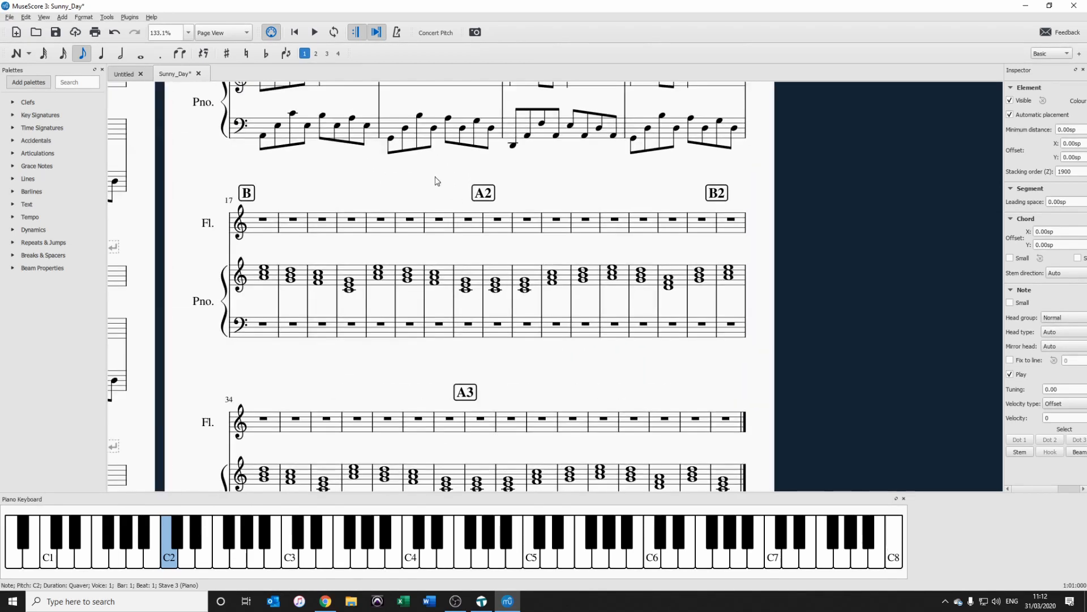
drag(436, 181, 581, 202)
click(510, 306)
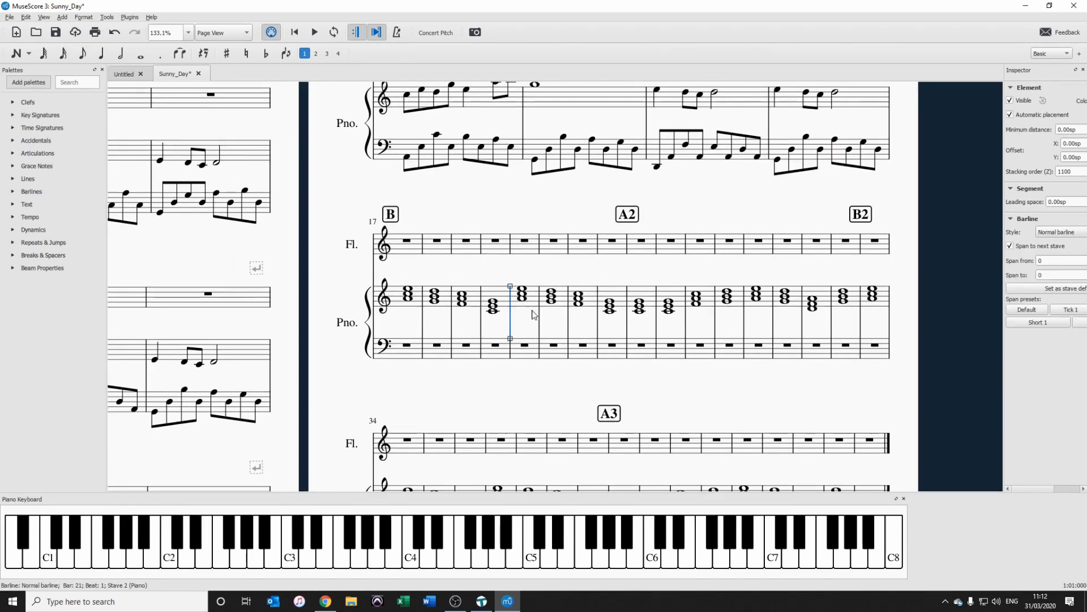
key(Return)
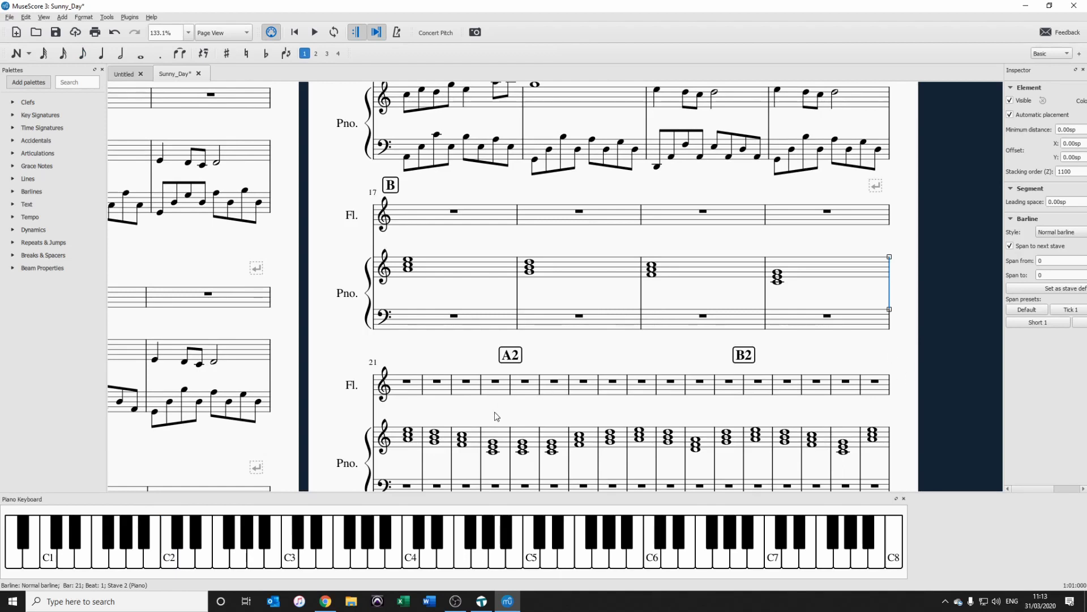
click(509, 385)
key(Return)
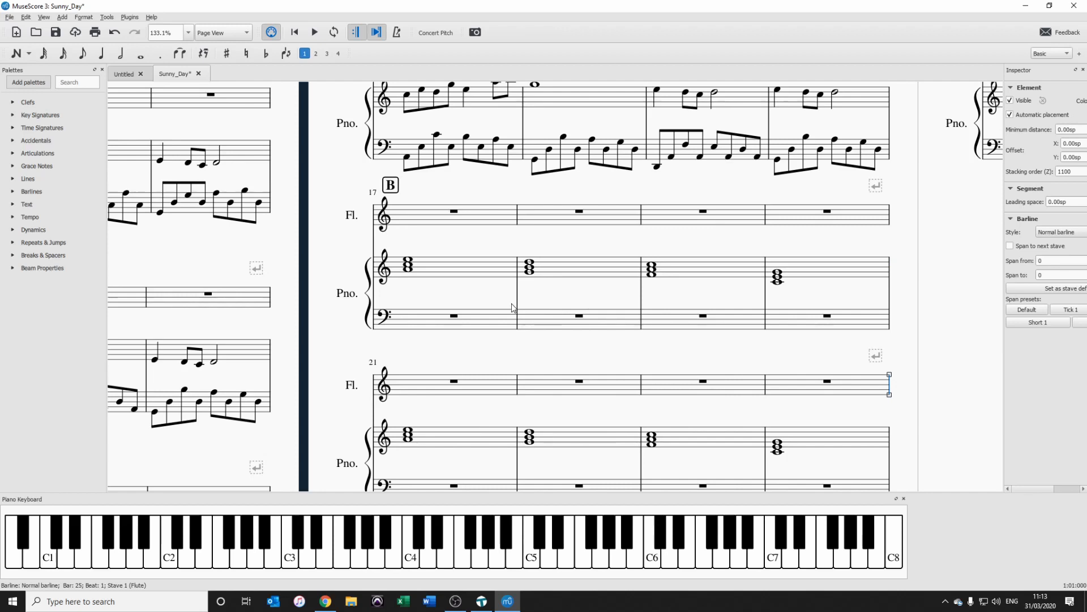
Move the piano's right-hand chords in bars 17 to 20 to the left-hand stave and lower them one octave
click(443, 270)
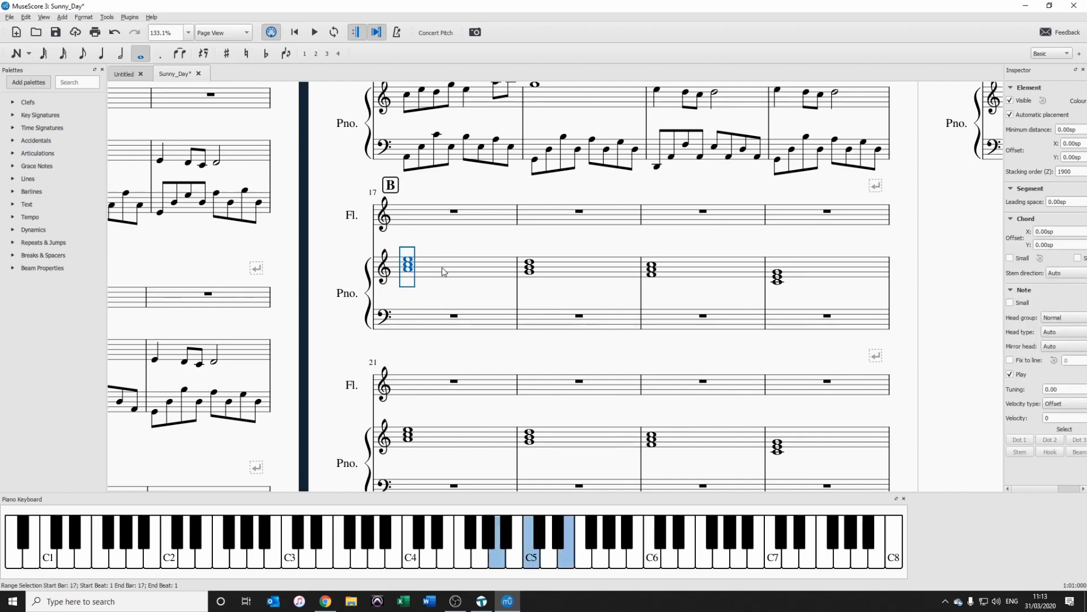
shift+click(839, 270)
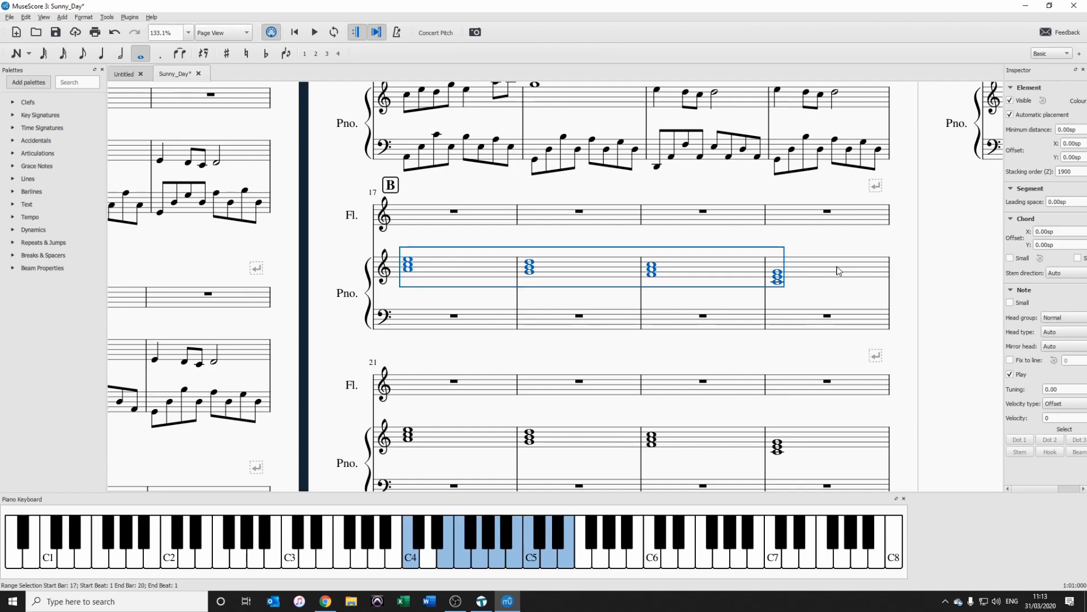
key(Delete)
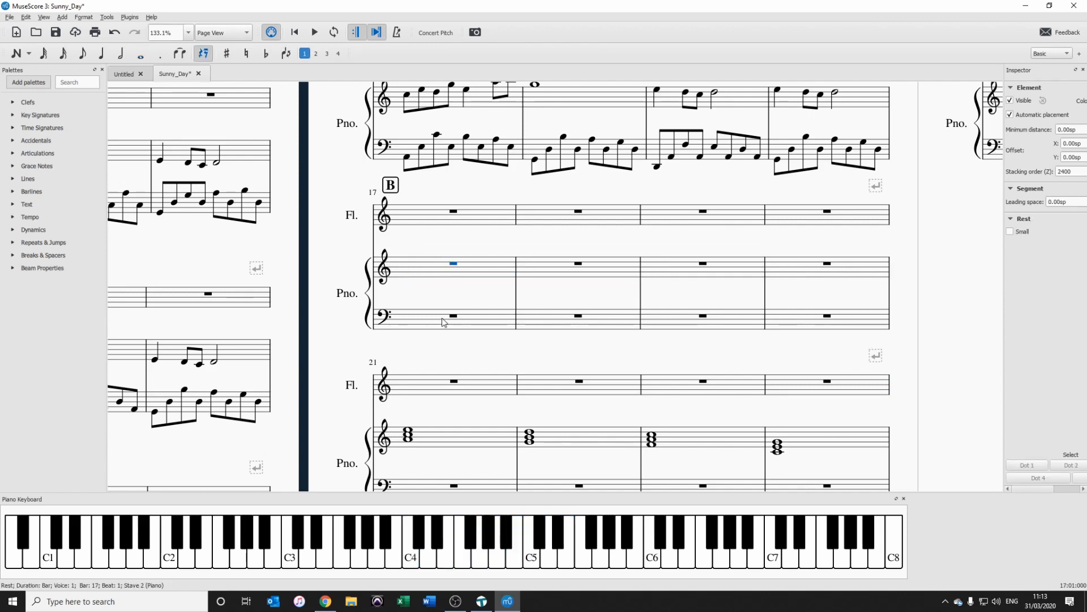
click(435, 323)
key(ctrl+v)
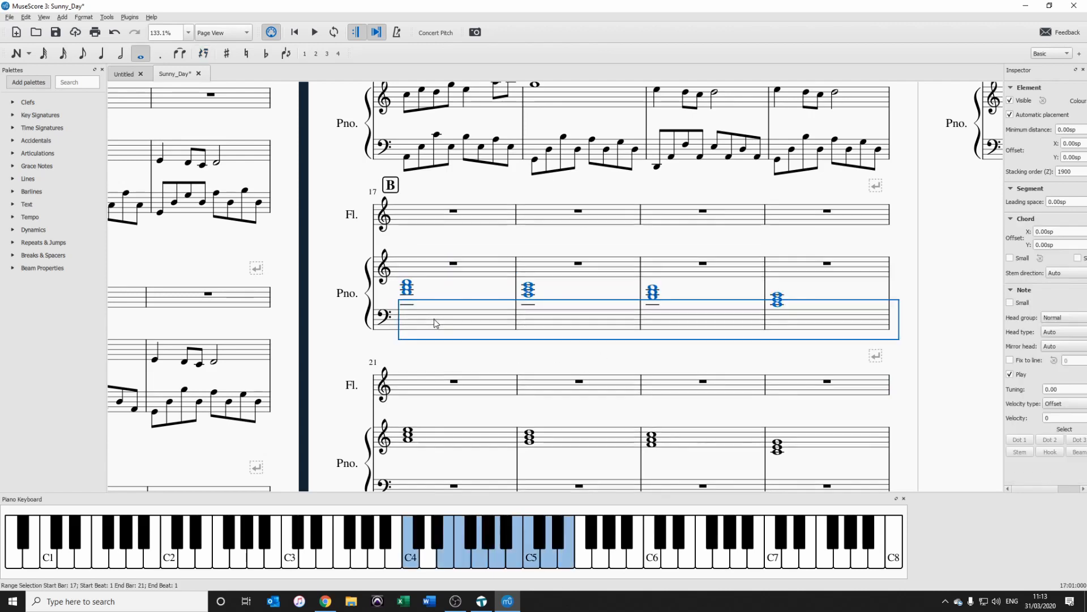
key(ctrl+Down)
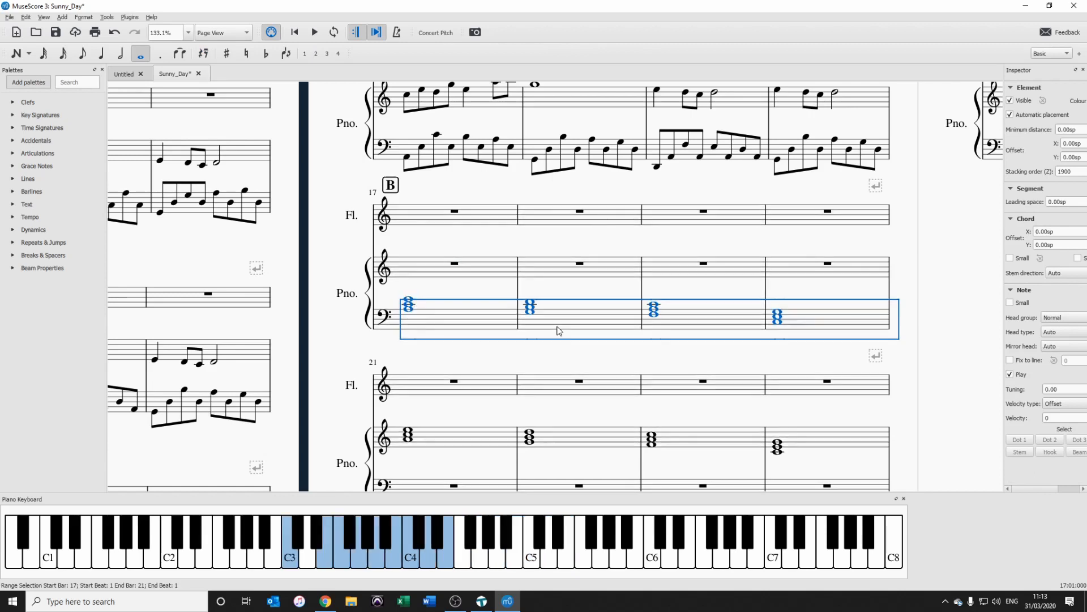
click(444, 346)
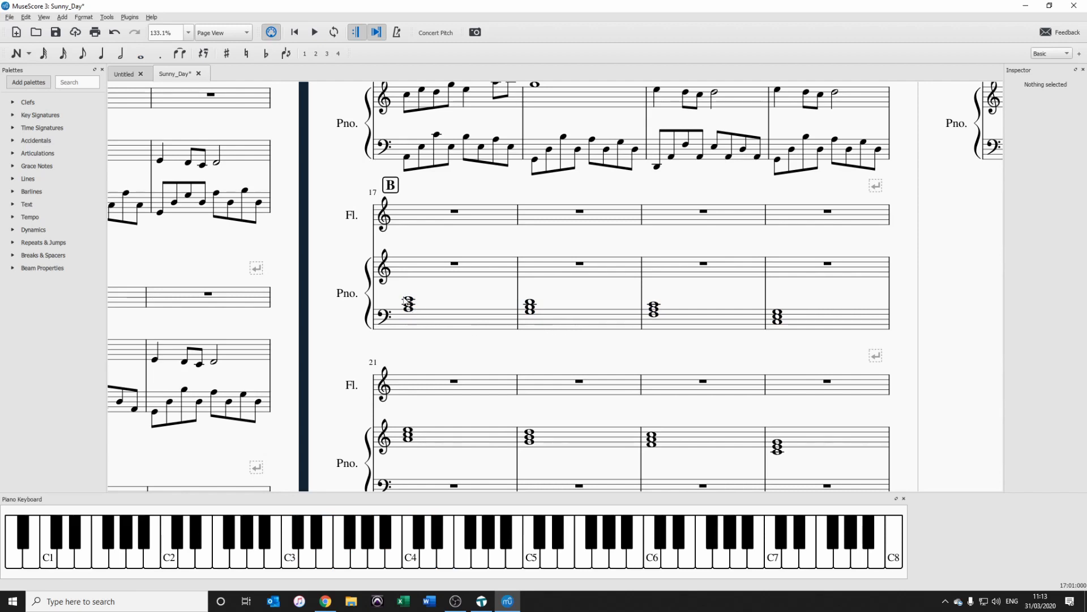
Invert the left-hand chords by raising the lowest note in bars 18 and 19 and the lowest two in bar 20 an octave
click(409, 309)
key(alt+Up)
key(alt+Up)
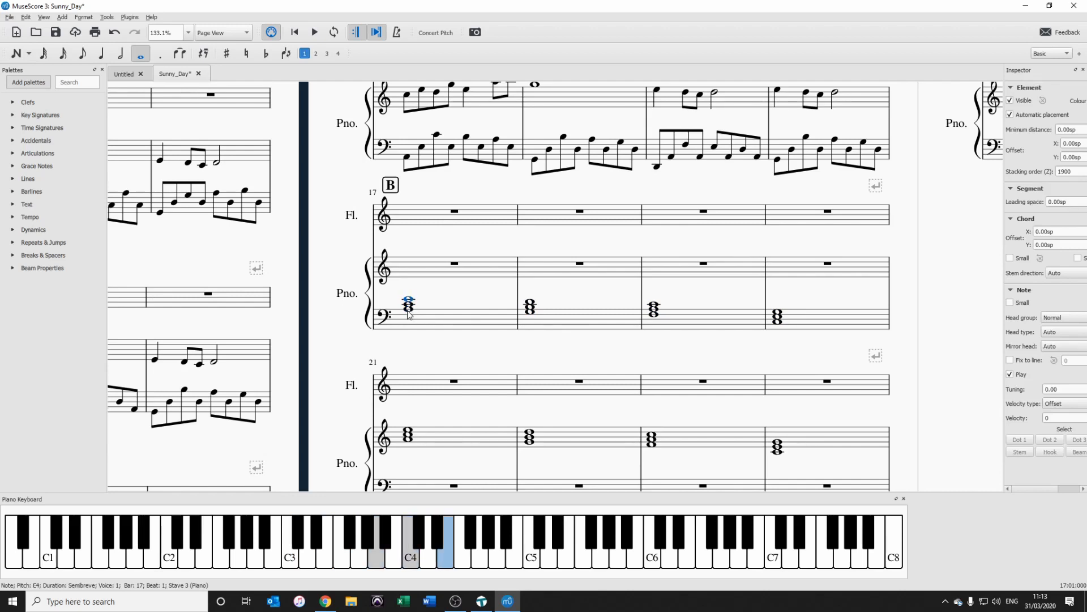
click(530, 311)
key(ctrl+Up)
click(654, 314)
key(ctrl+Up)
click(777, 322)
key(ctrl+Up)
click(778, 317)
key(ctrl+Up)
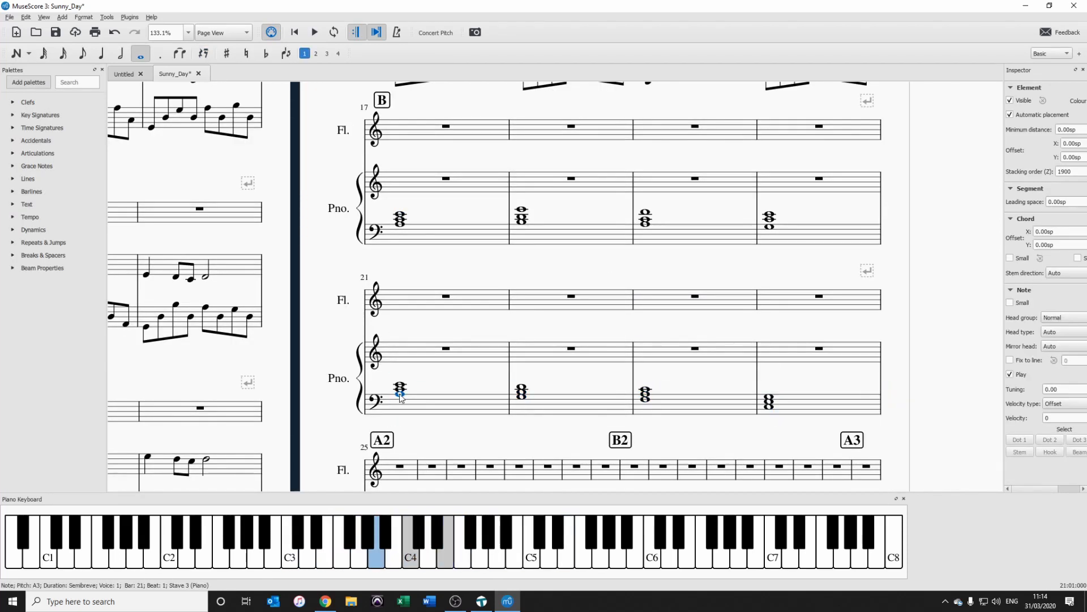
Invert the left-hand chords in bars 21 to 23 by lowering each chord's top note one octave
click(400, 391)
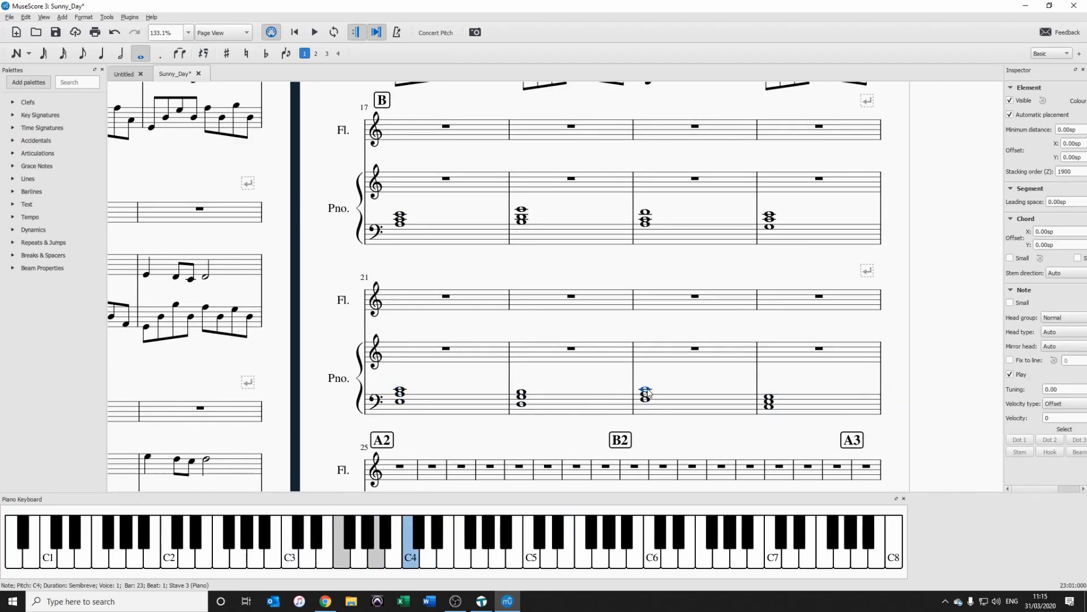
click(400, 401)
click(521, 404)
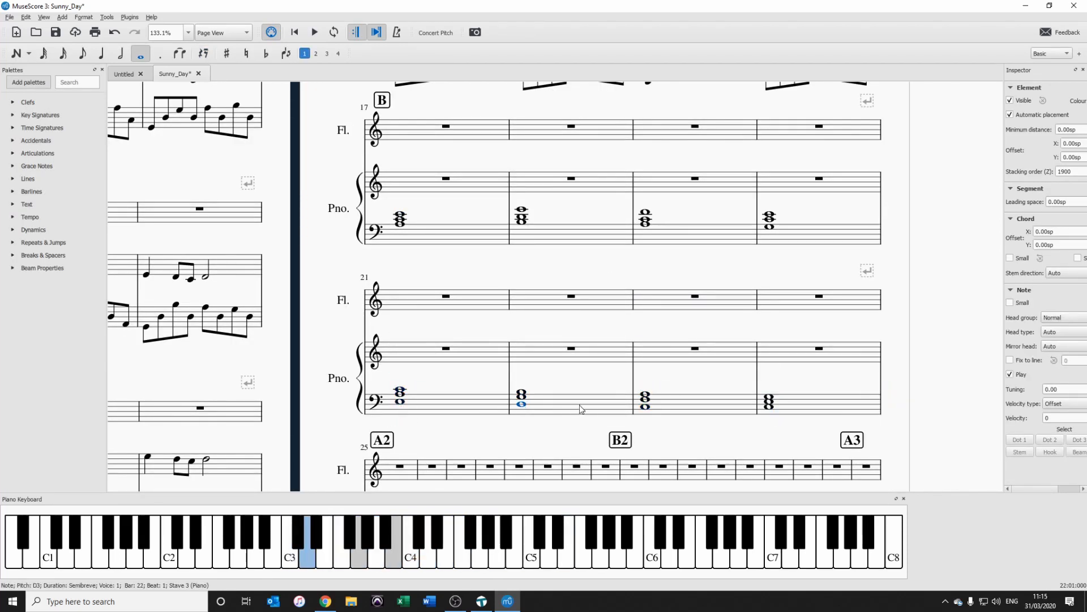
Check the left-hand chords in bars 21 to 24, and play section B back from bar 17
click(645, 405)
click(769, 406)
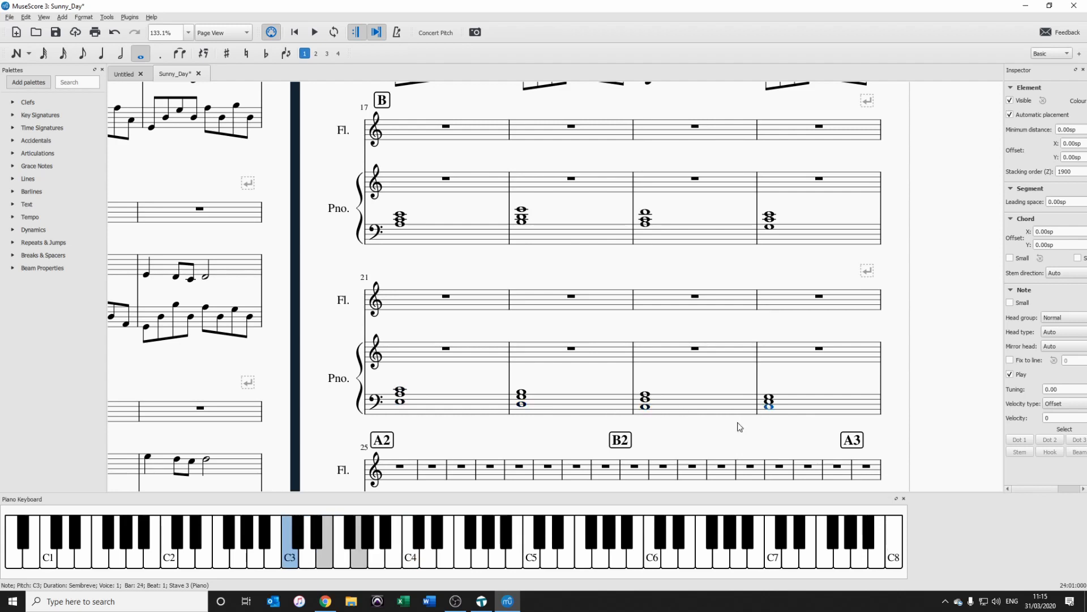
click(400, 391)
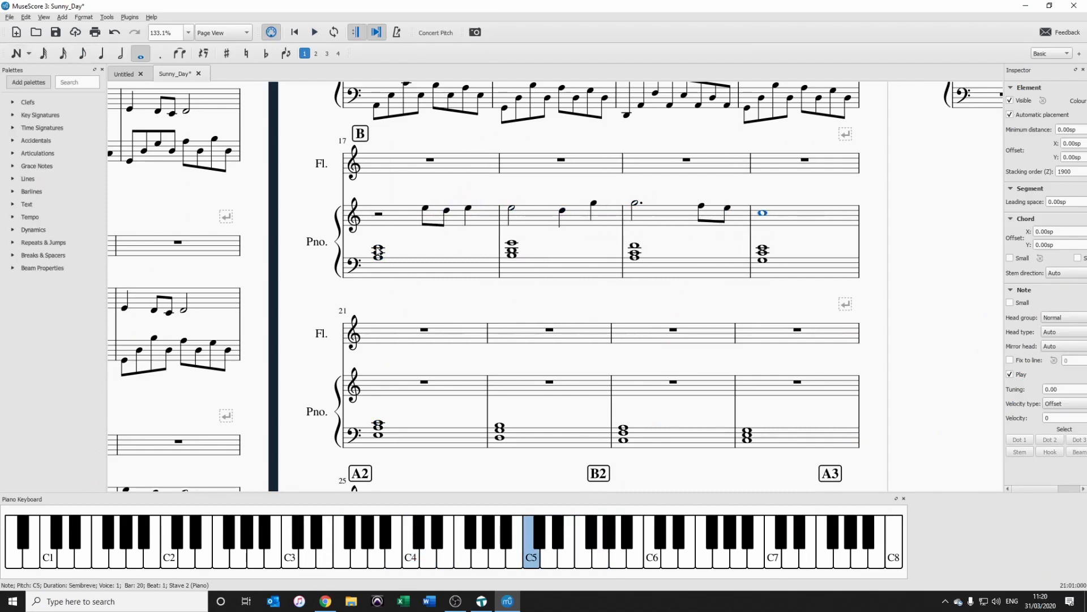
key(space)
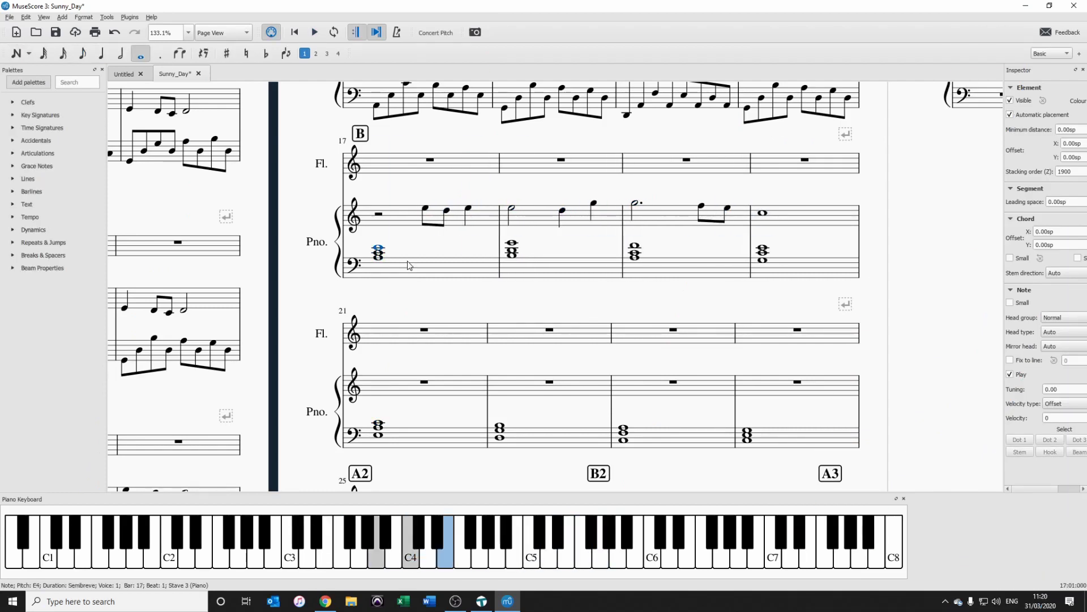
key(space)
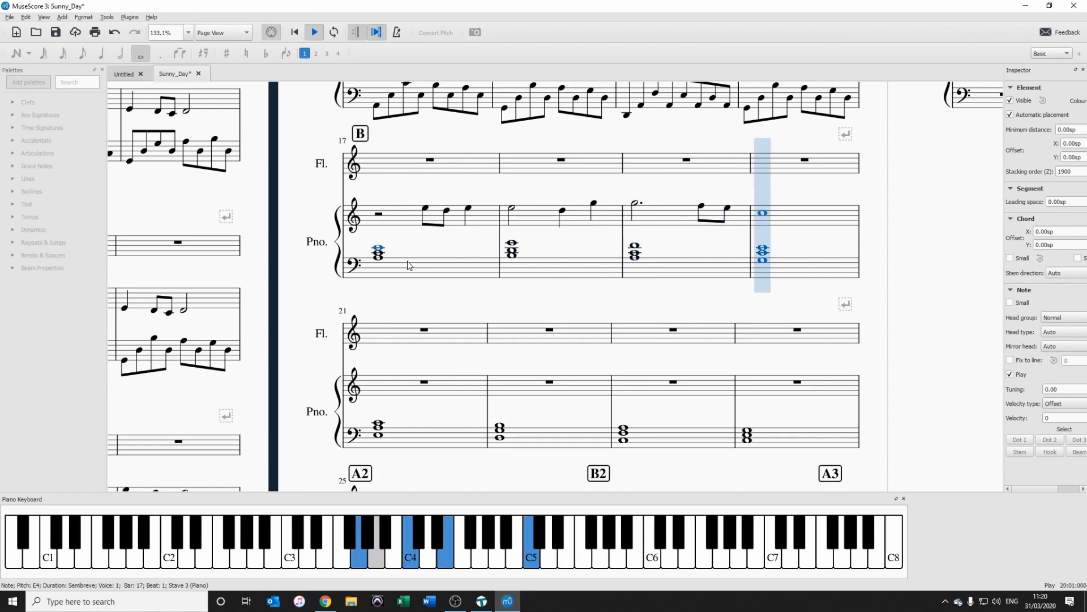
key(space)
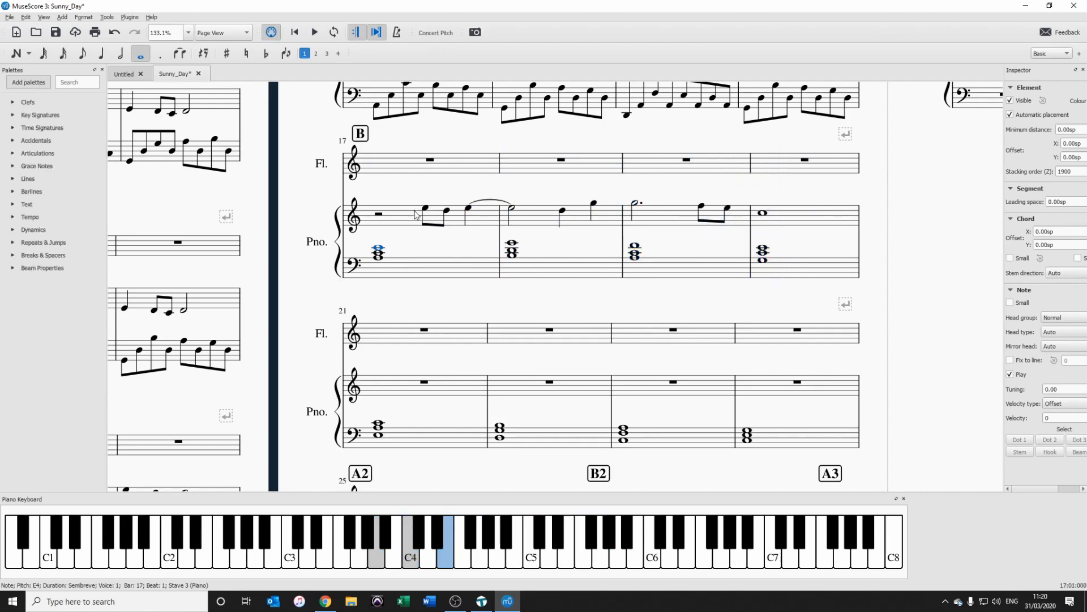
Copy the piano's right-hand melody from bars 17 to 20 into bars 21 to 24, starting on beat 3 of bar 21
click(425, 210)
shift+click(791, 220)
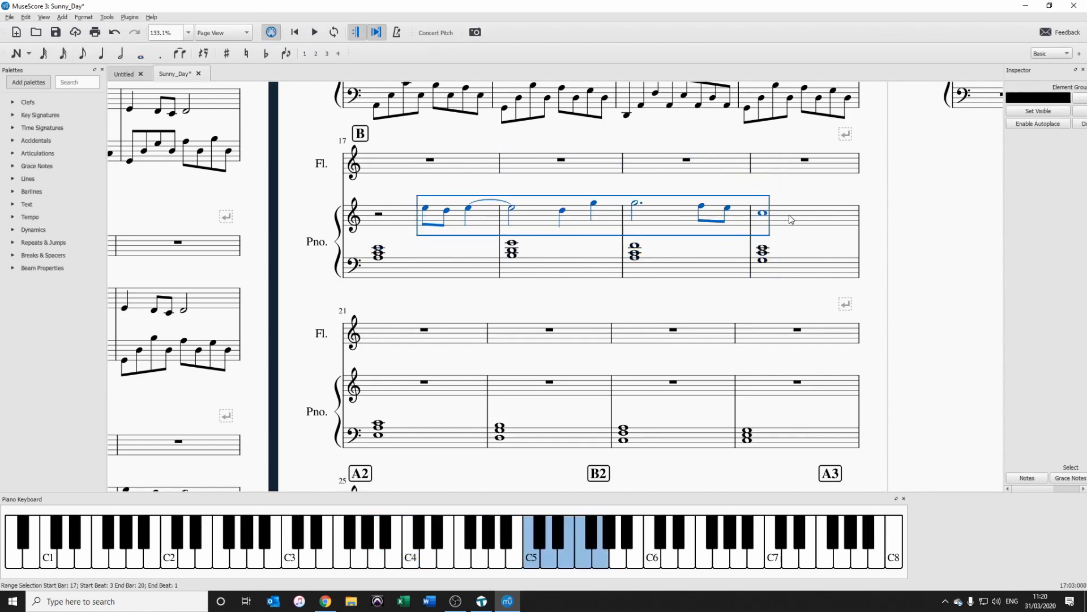
click(459, 342)
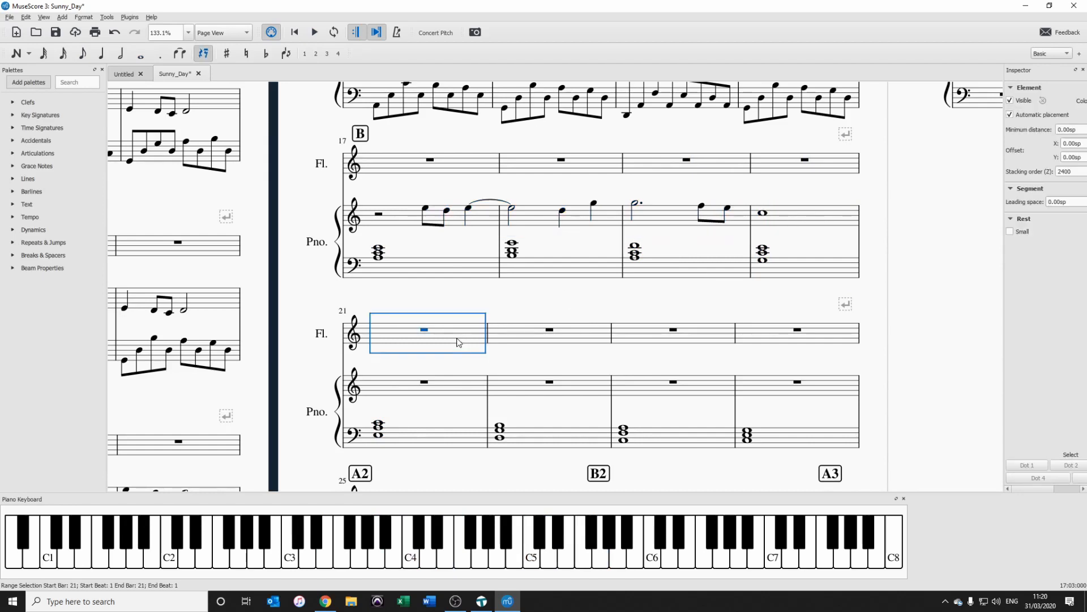
click(451, 384)
key(ctrl+v)
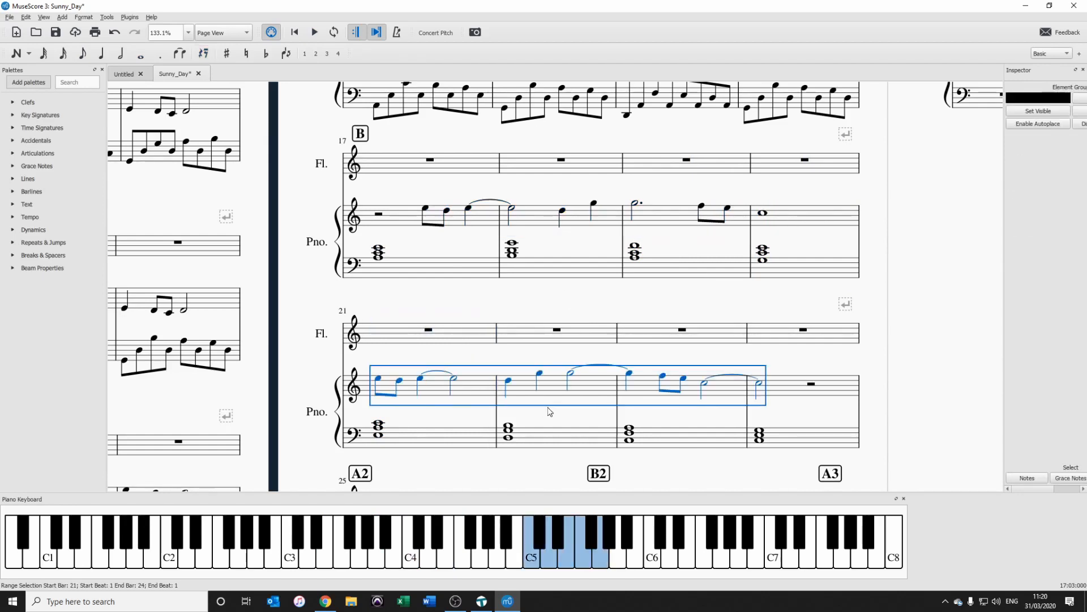
key(ctrl+z)
click(428, 385)
key(ctrl+v)
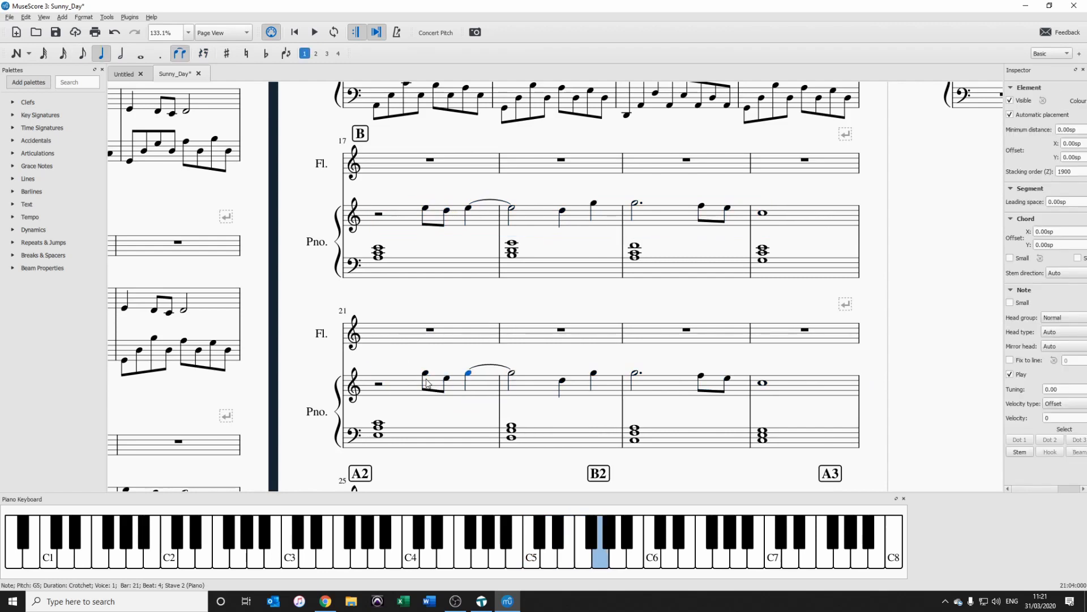
Vary the copied melody with G5 and A5 quavers in bar 22 and upper notes C6, D6 and E6 in bars 23 and 24
click(562, 380)
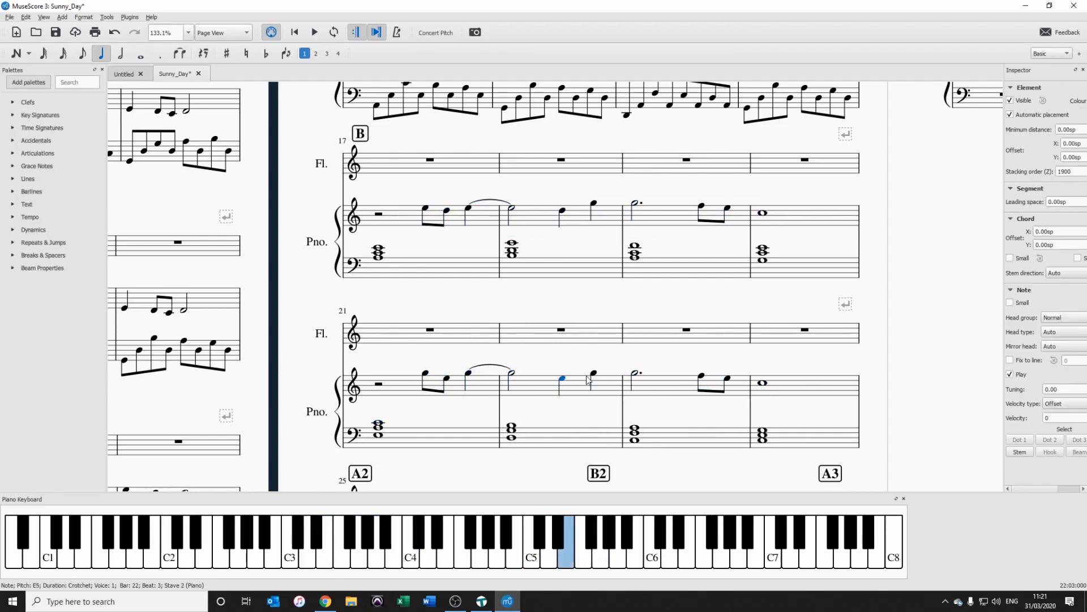
click(560, 372)
click(579, 370)
click(643, 365)
click(718, 376)
click(718, 363)
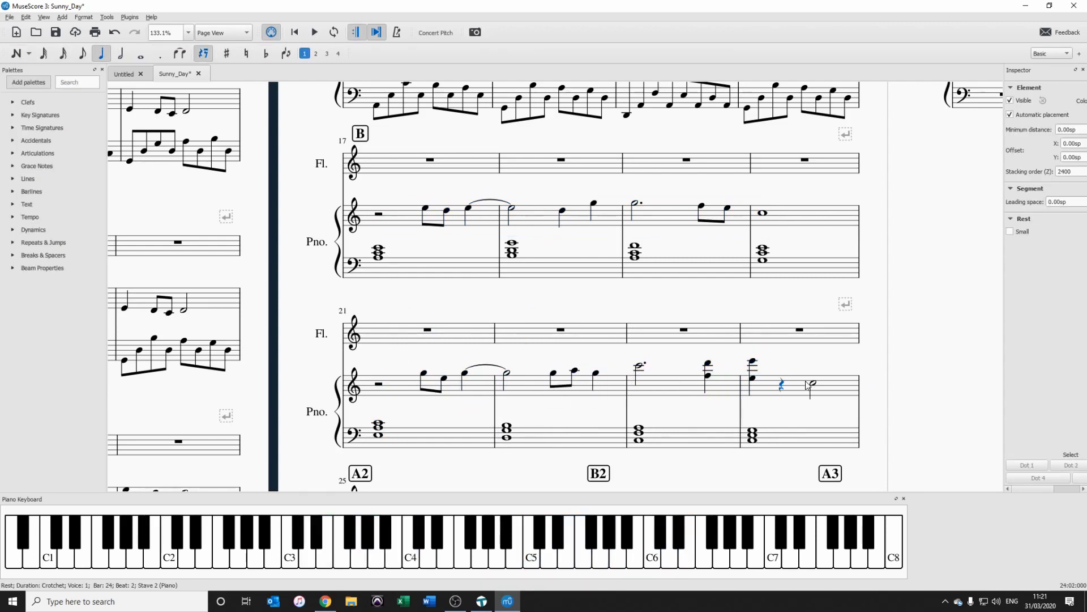
click(764, 361)
Play back the melody from bar 21 and audition the upper and lower notes of the two-note chords in bars 23 and 24
click(379, 424)
key(space)
key(space)
click(647, 373)
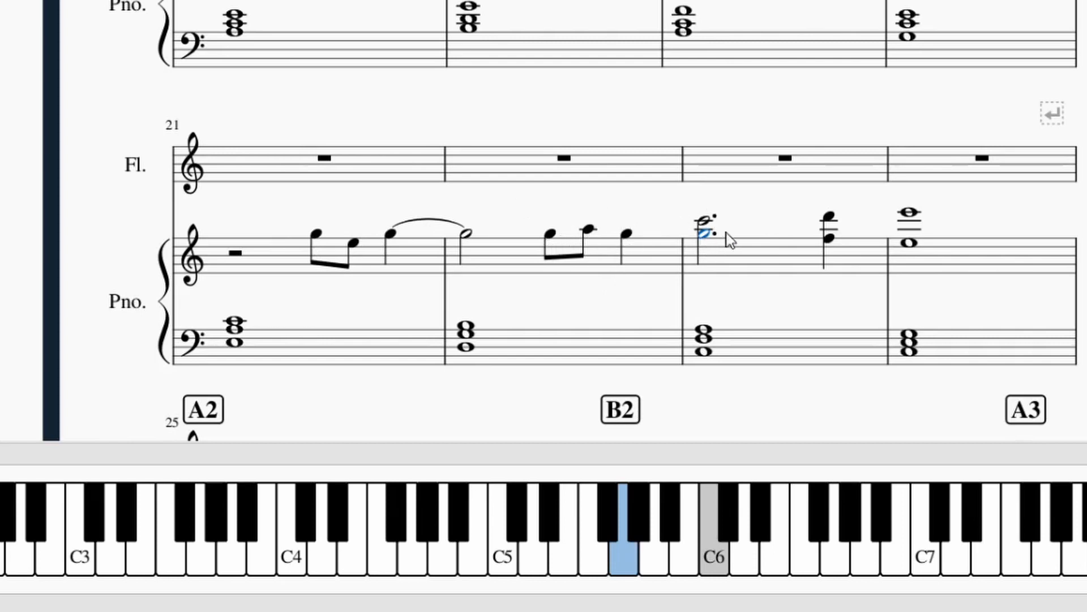
key(alt+Up)
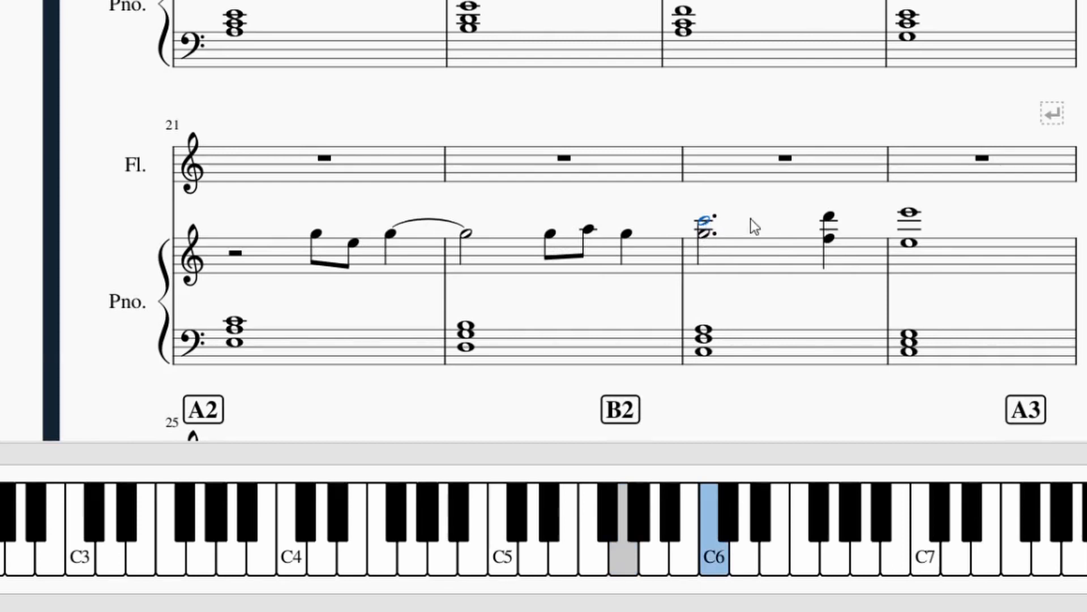
click(829, 217)
click(910, 213)
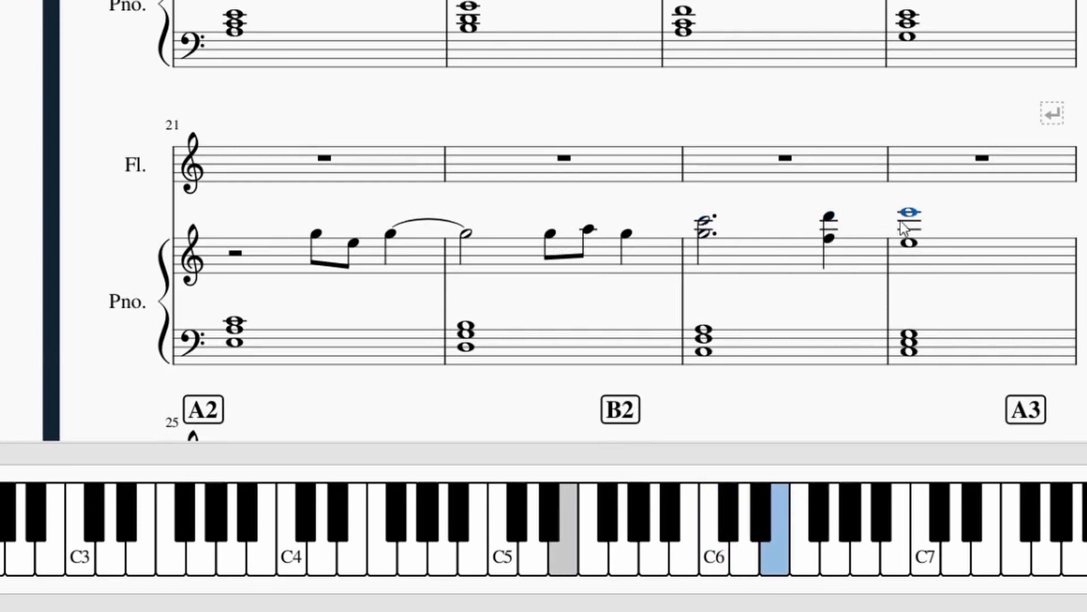
click(707, 233)
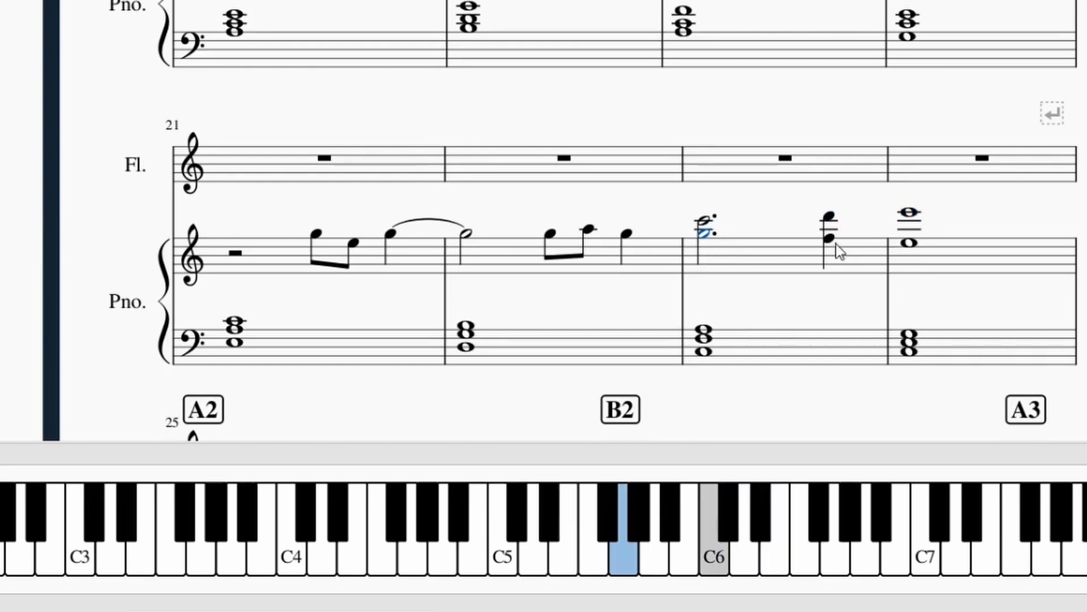
click(830, 238)
click(908, 244)
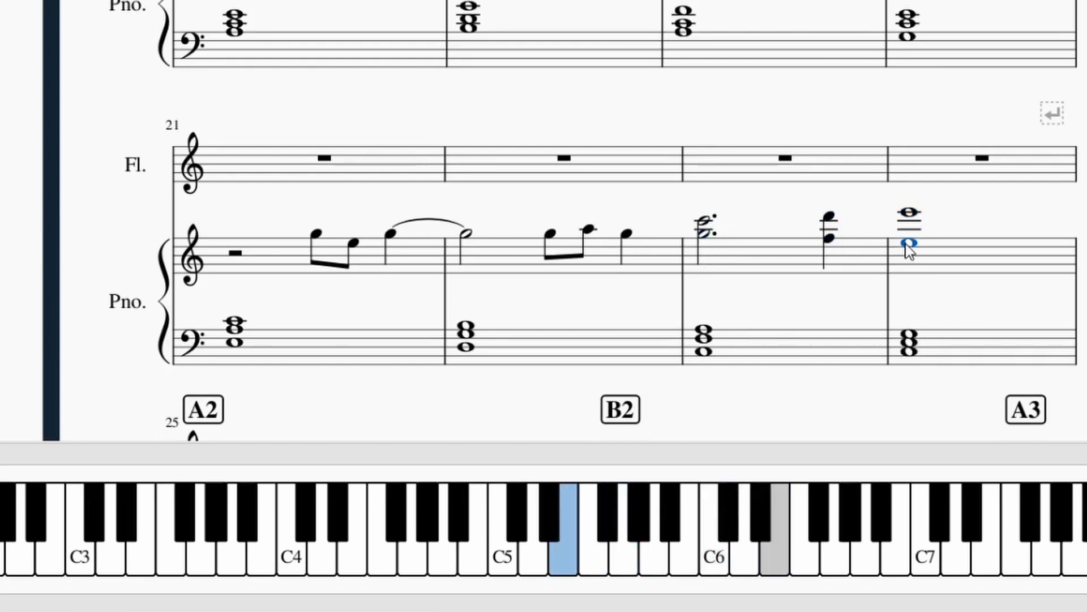
click(236, 324)
key(space)
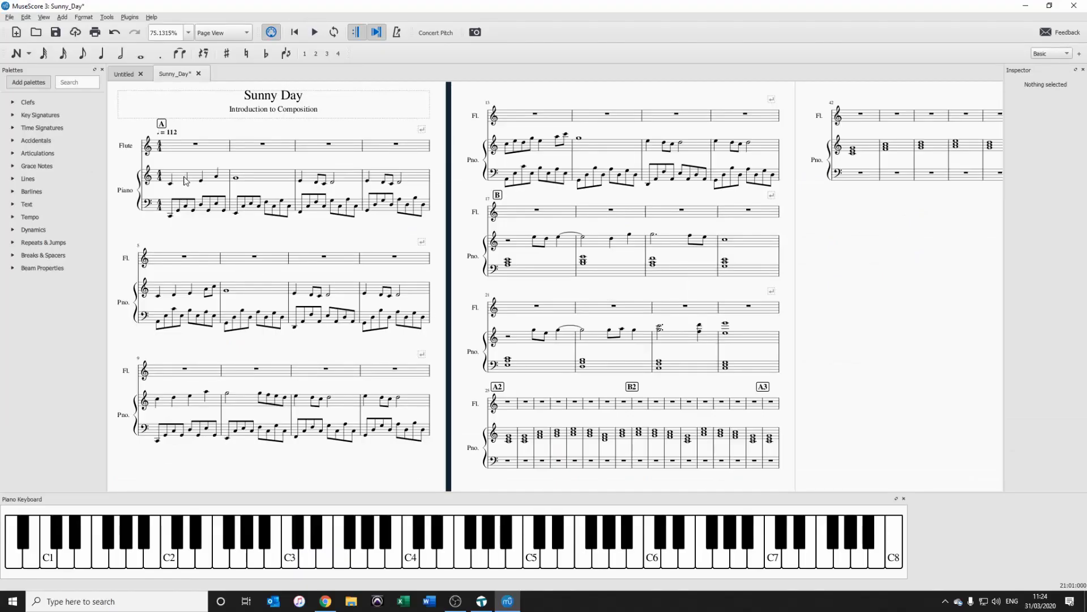
Copy both piano staves of bars 1 to 8 into section A2, starting at bar 25
click(180, 180)
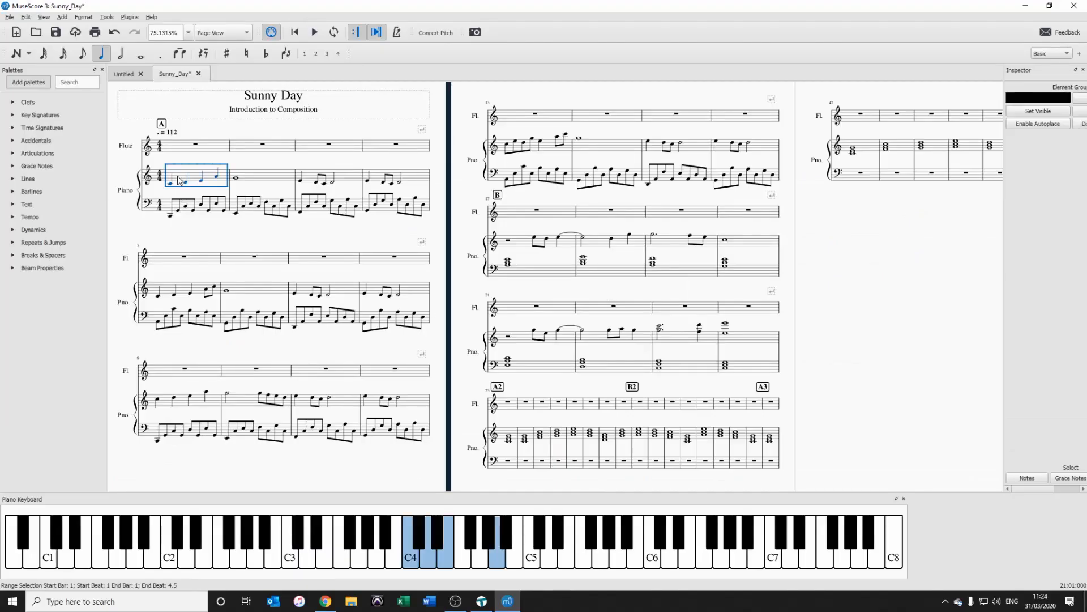
shift+click(420, 292)
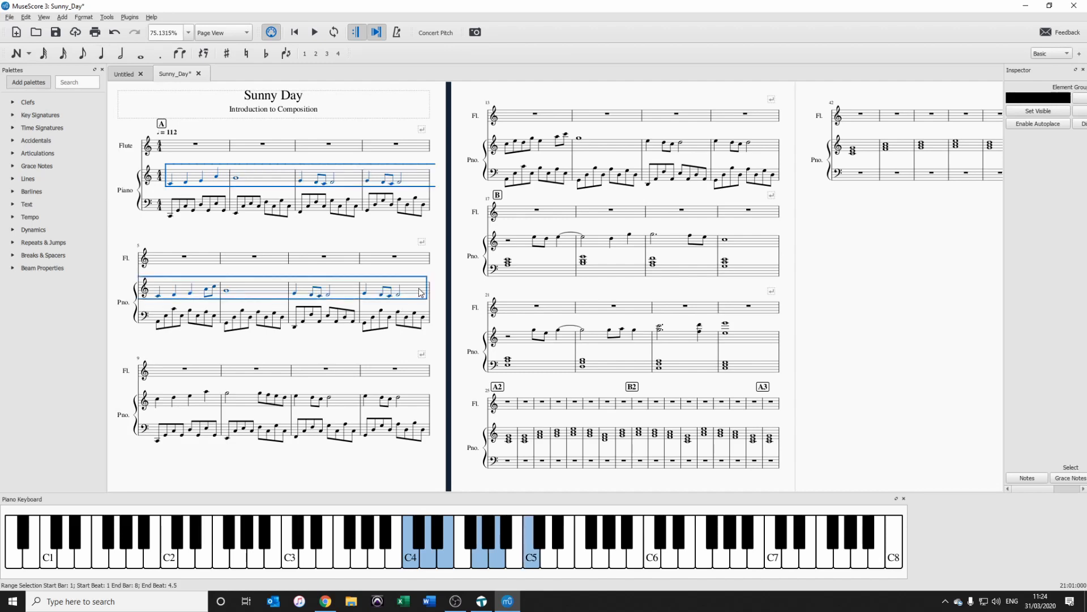
shift+click(426, 322)
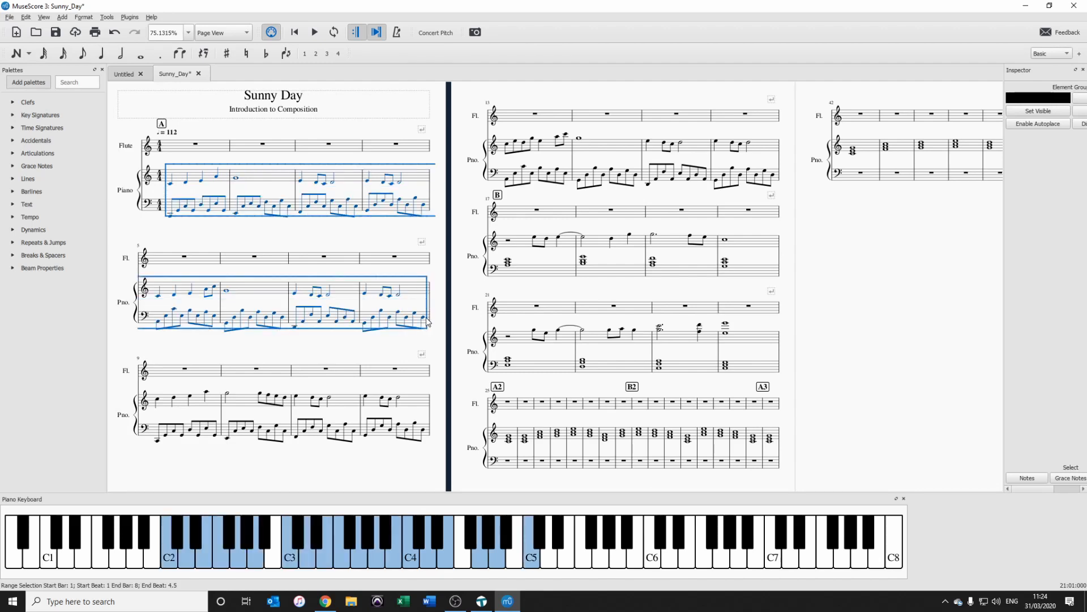
key(ctrl+c)
click(508, 438)
key(ctrl+v)
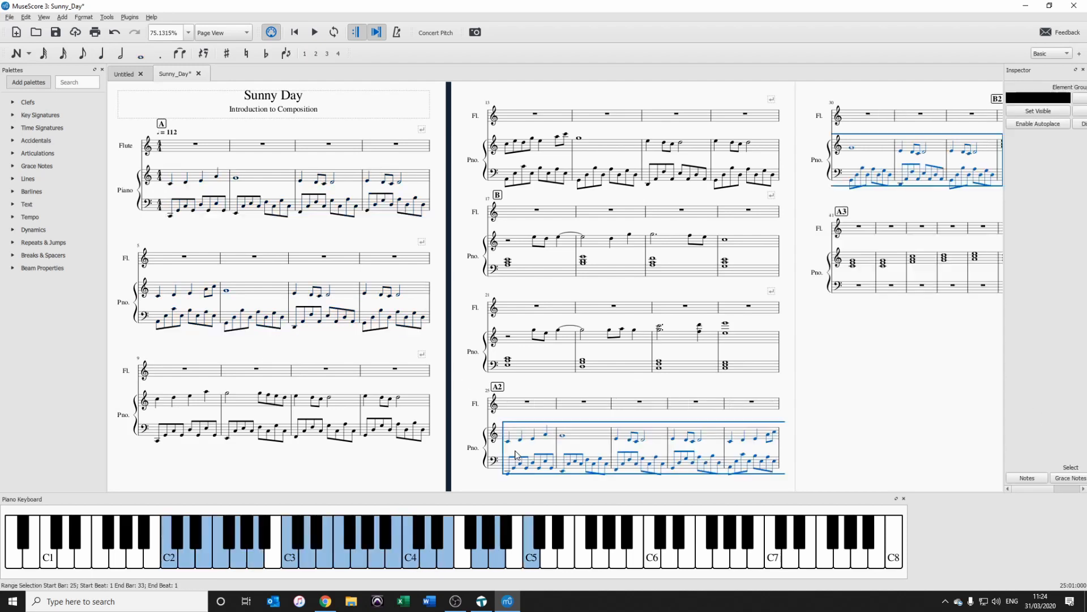
Copy both piano staves of section B, bars 17 to 24, into section B2, starting at bar 33
drag(681, 377, 771, 355)
click(369, 237)
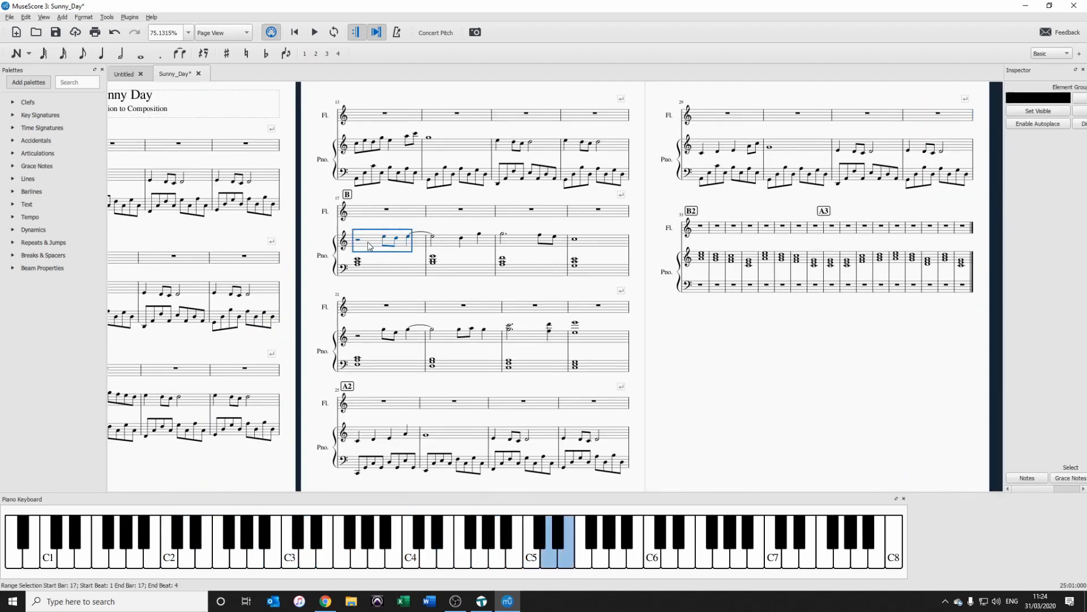
shift+click(599, 364)
drag(644, 390, 625, 325)
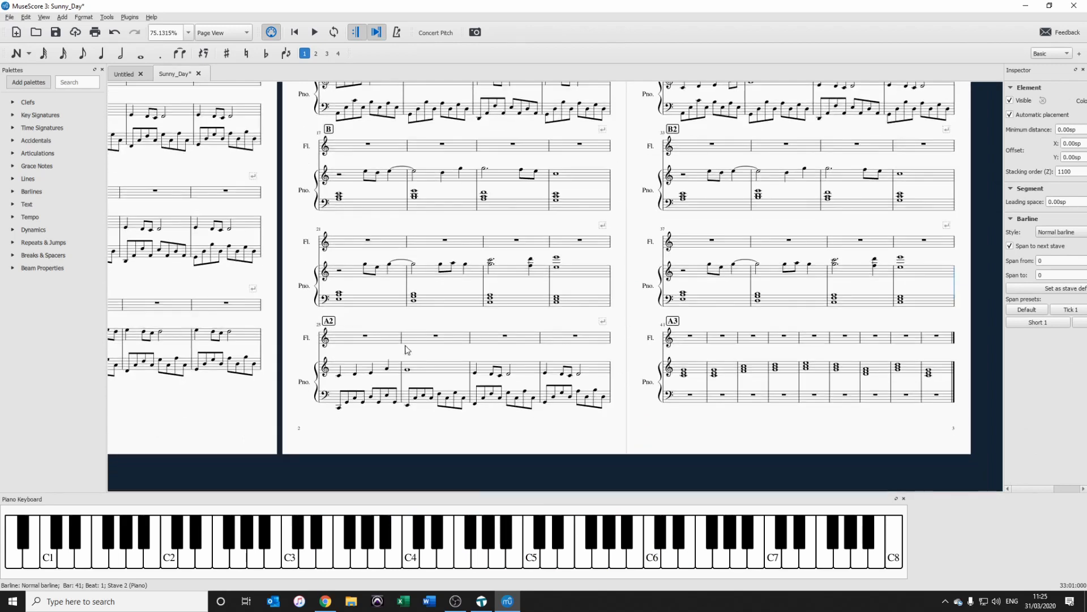
click(340, 375)
drag(867, 126, 780, 200)
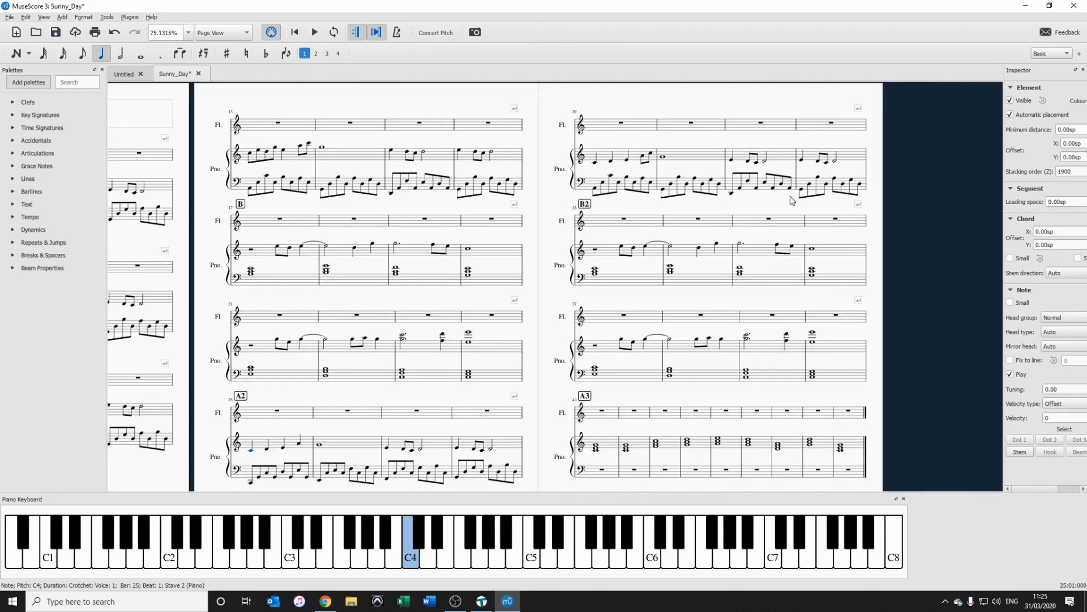
scroll(286, 334, down, 4)
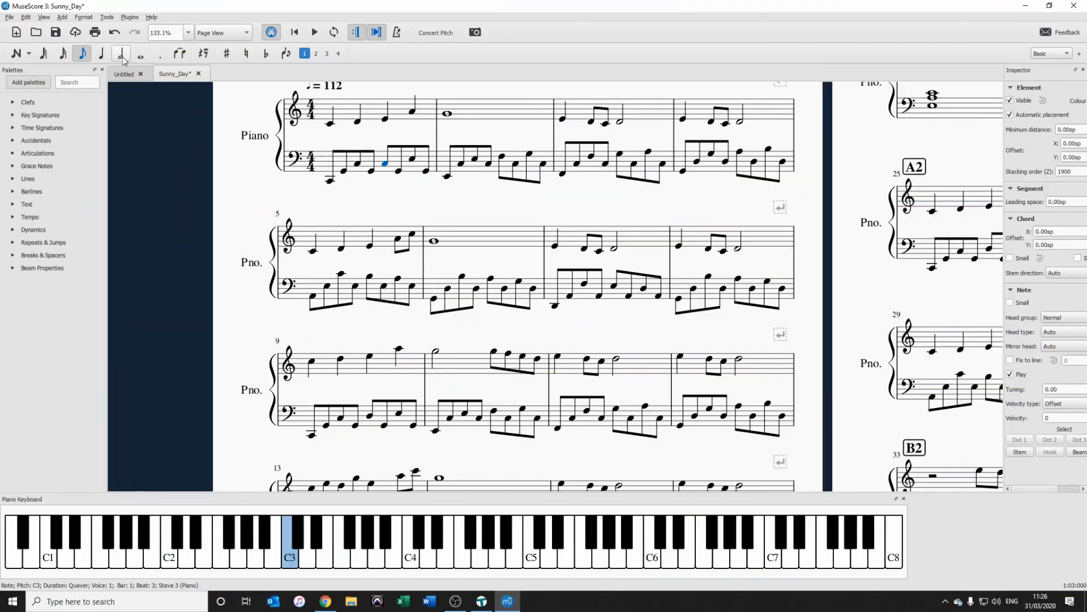
Rework the left hand of bars 1 and 2 as two quavers rising to a tied C4, and copy bar 2's pattern to bar 3
click(329, 183)
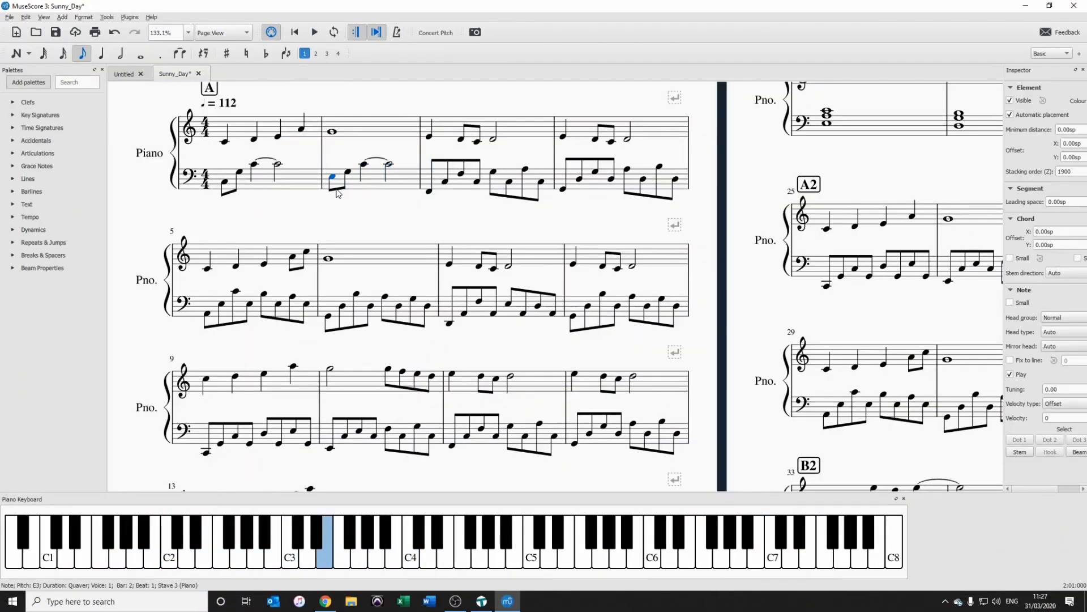
click(403, 182)
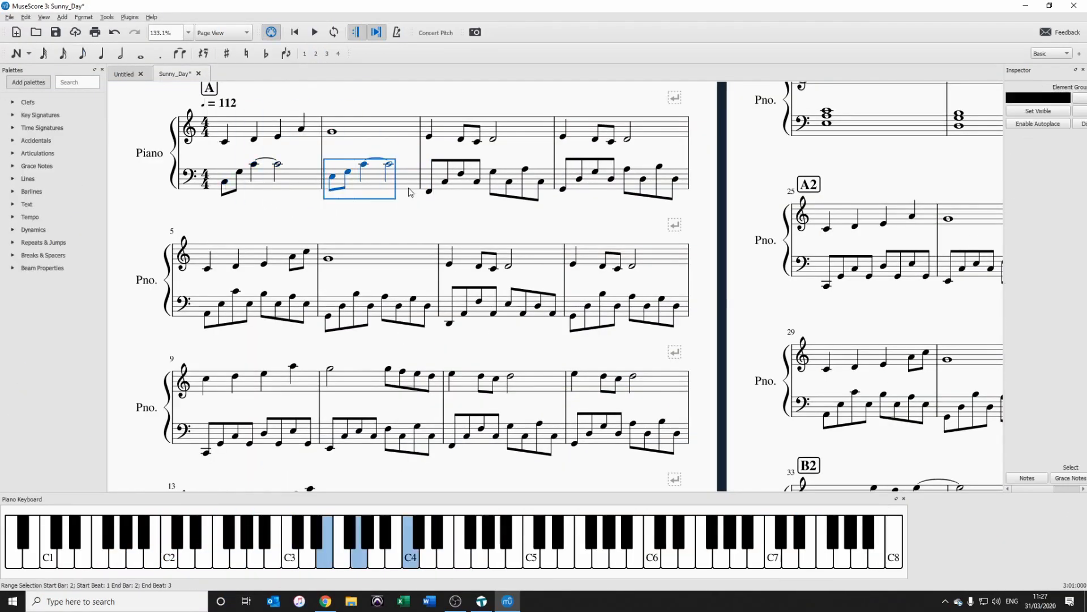
key(ctrl+c)
click(436, 183)
key(ctrl+v)
Enter a crotchet B3 on beat 4 of bar 3 in the left hand
key(n)
key(Escape)
click(101, 55)
click(180, 53)
key(b)
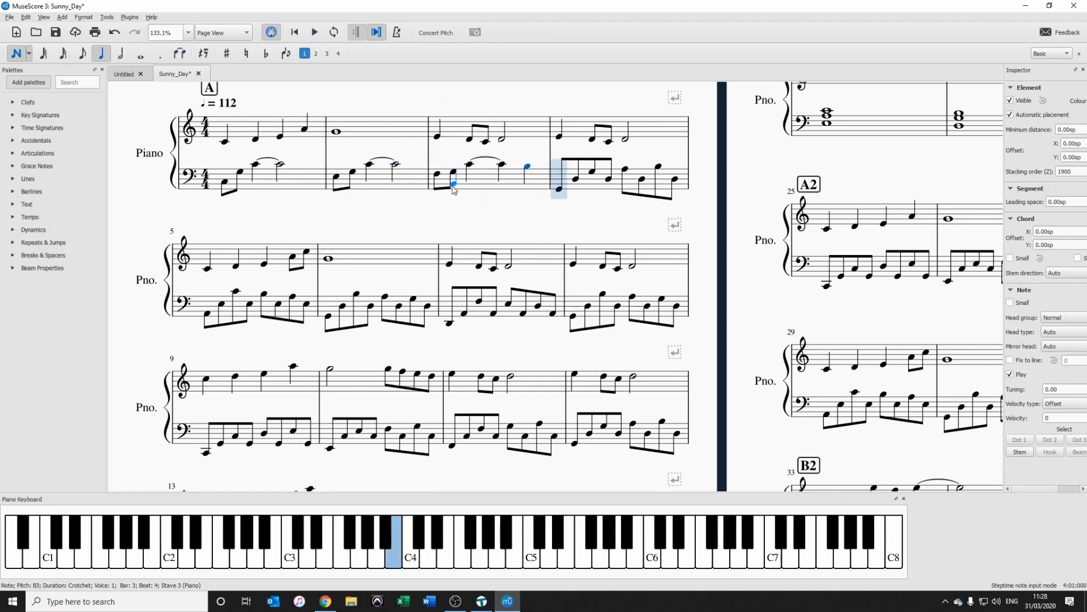
key(Escape)
Copy the left-hand pattern of bar 3 to bar 4, starting on G3, and play the opening back from bar 1
click(438, 174)
key(ctrl+c)
key(ctrl+v)
click(224, 182)
key(space)
key(space)
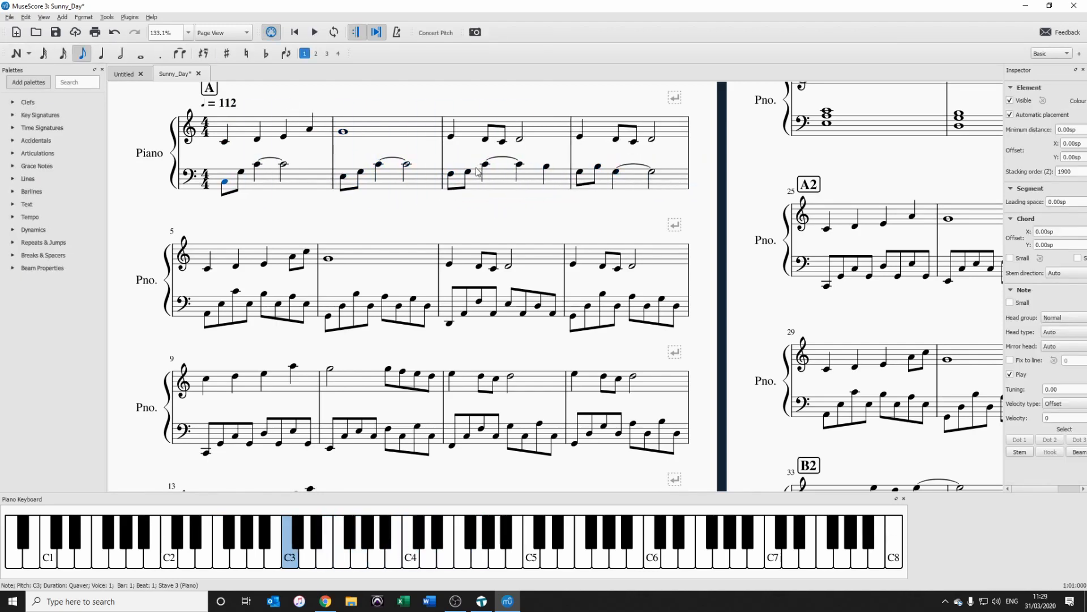
Raise the quaver pair in bar 3's right-hand melody and play the bar back
click(452, 174)
click(485, 139)
click(453, 137)
key(space)
key(space)
Play the opening back from bar 1 and change bar 3's left-hand C4 to a dotted minim
click(224, 182)
key(space)
key(space)
click(488, 164)
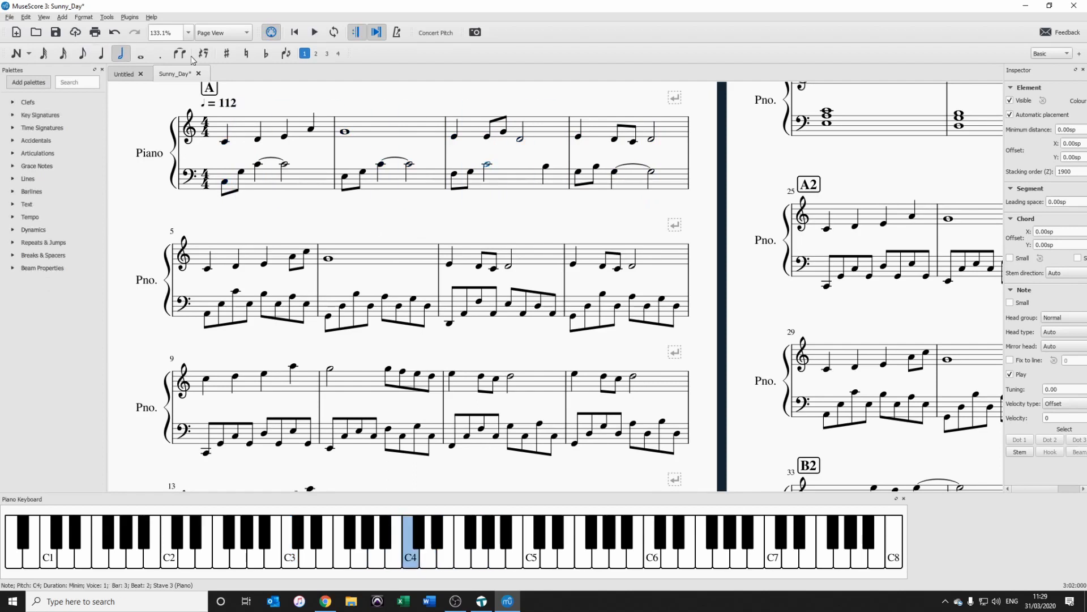
key(period)
Copy the simplified left-hand pattern to bars 5 to 7, starting on A2, G2 and F2 respectively
click(312, 179)
key(ctrl+c)
click(211, 309)
key(ctrl+v)
click(455, 312)
Play back the reworked accompaniment from bar 5
click(207, 313)
key(space)
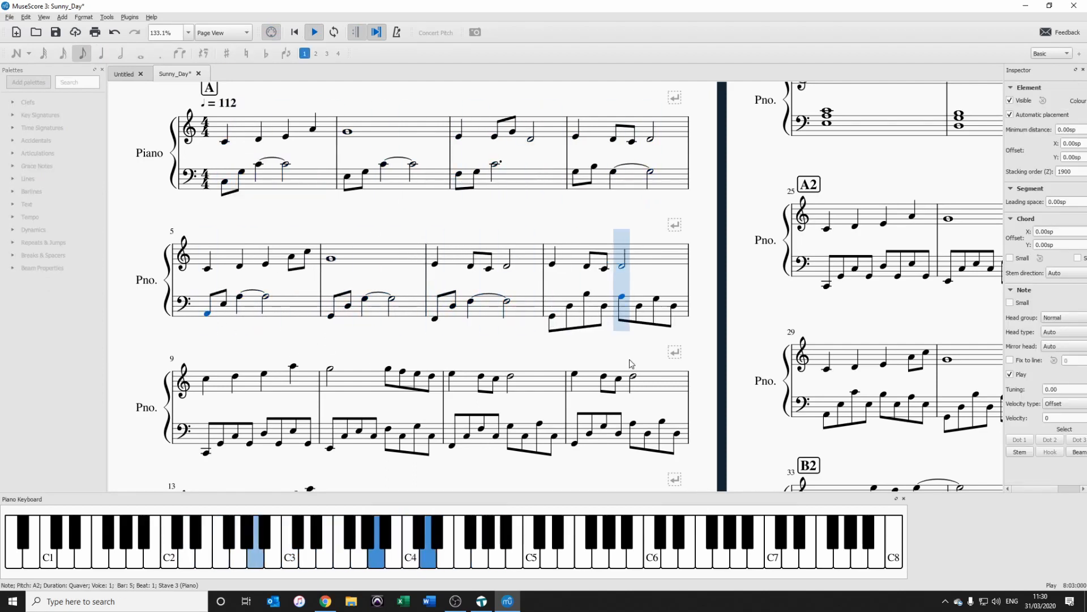
key(space)
scroll(589, 349, down, 2)
drag(509, 130, 542, 306)
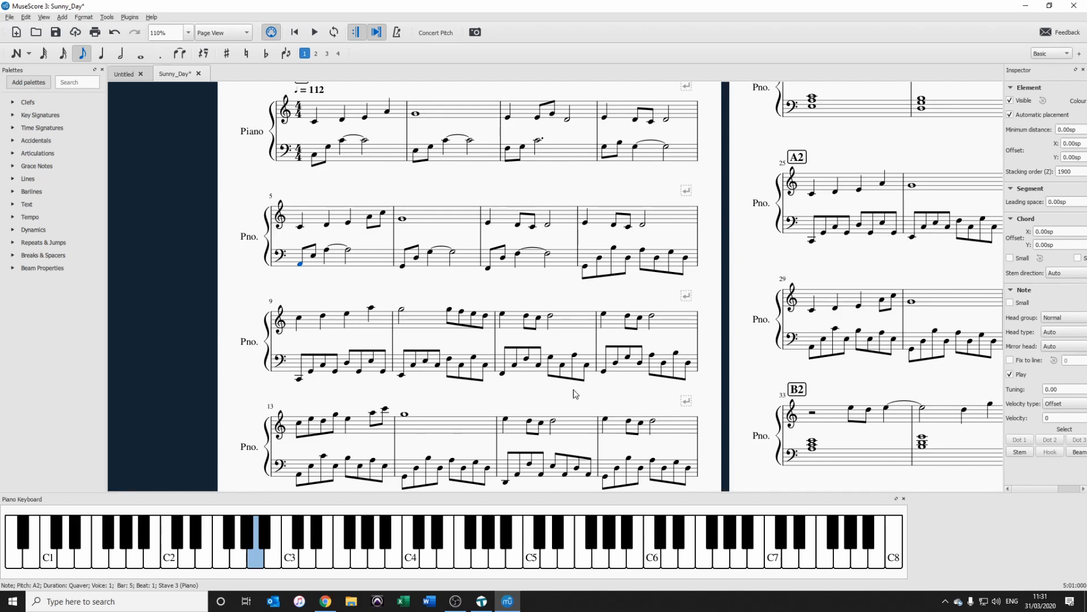
key(space)
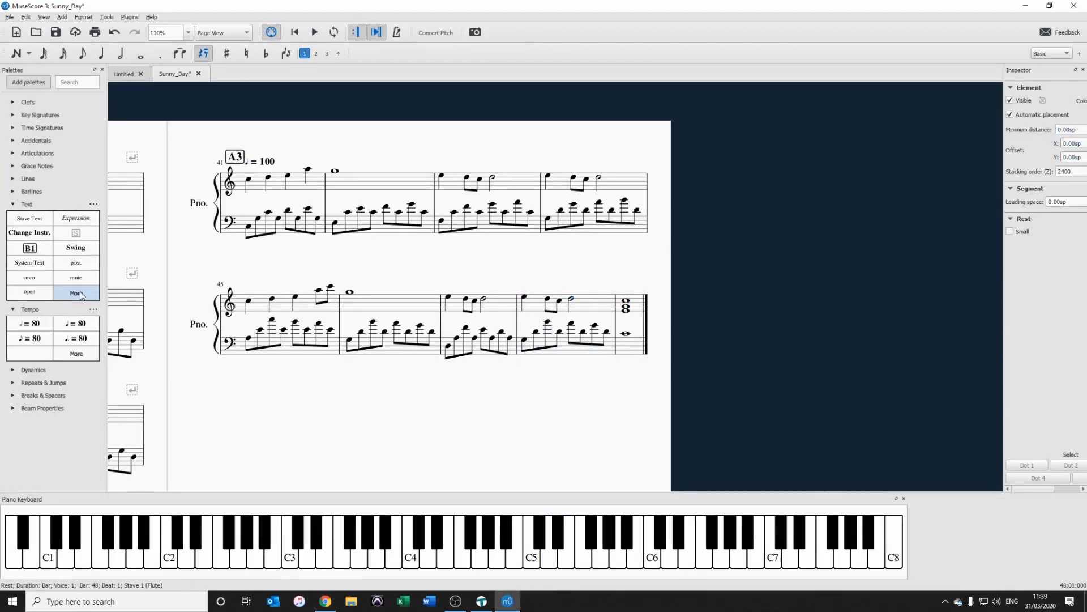
Play the whole piece back from bar 1
click(521, 294)
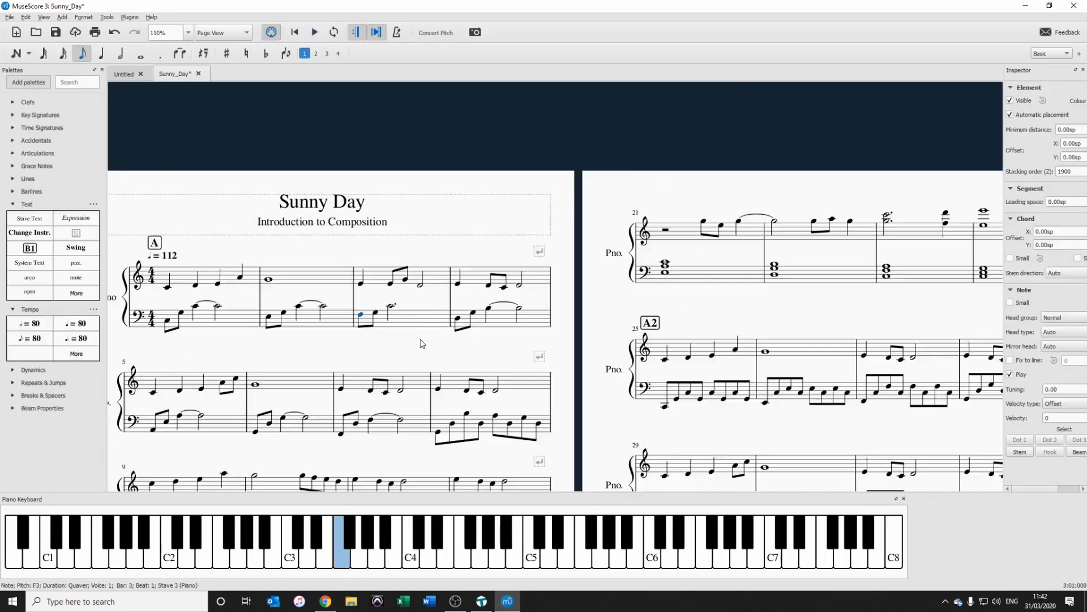
drag(388, 352, 467, 289)
key(space)
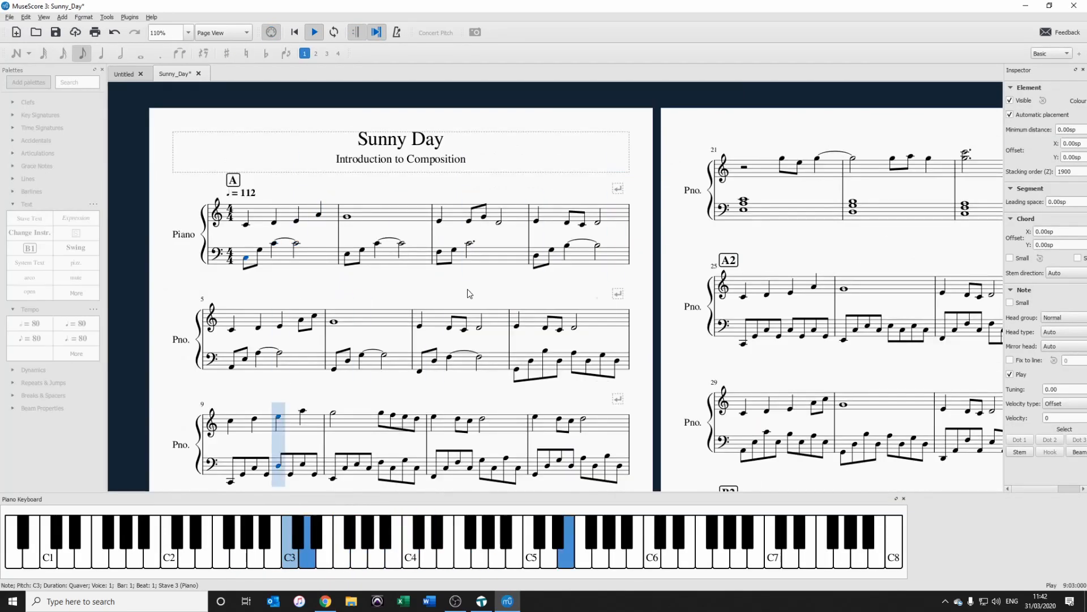
Play the end of section B2 back from the first left-hand chord of bar 36
key(space)
click(504, 280)
key(space)
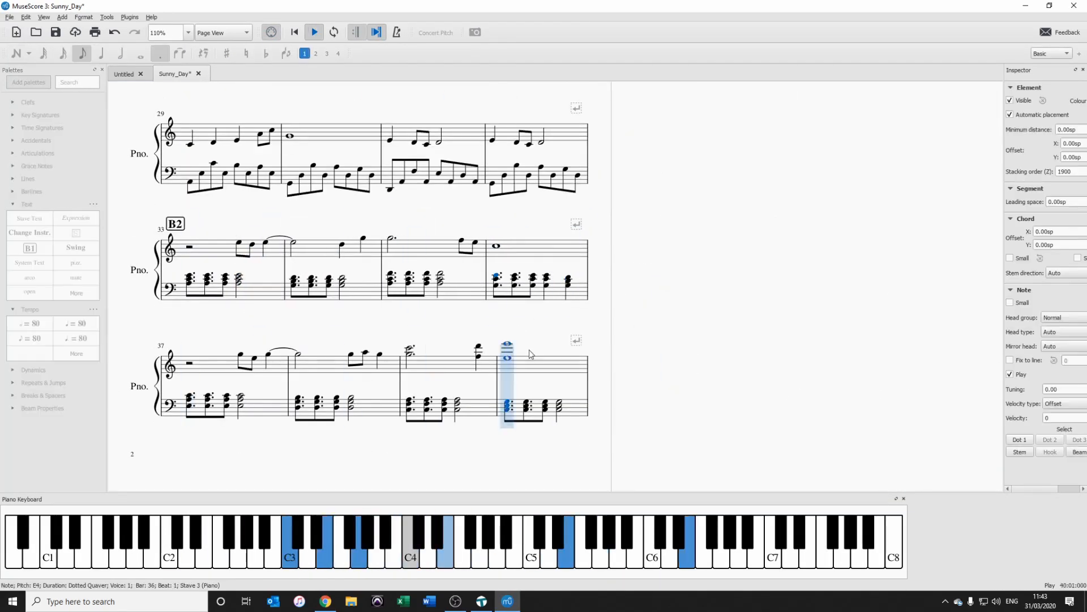
key(space)
Play section A3 back from bar 41 and save the score
click(189, 113)
key(space)
scroll(352, 209, down, 6)
drag(146, 306, 366, 283)
key(ctrl+s)
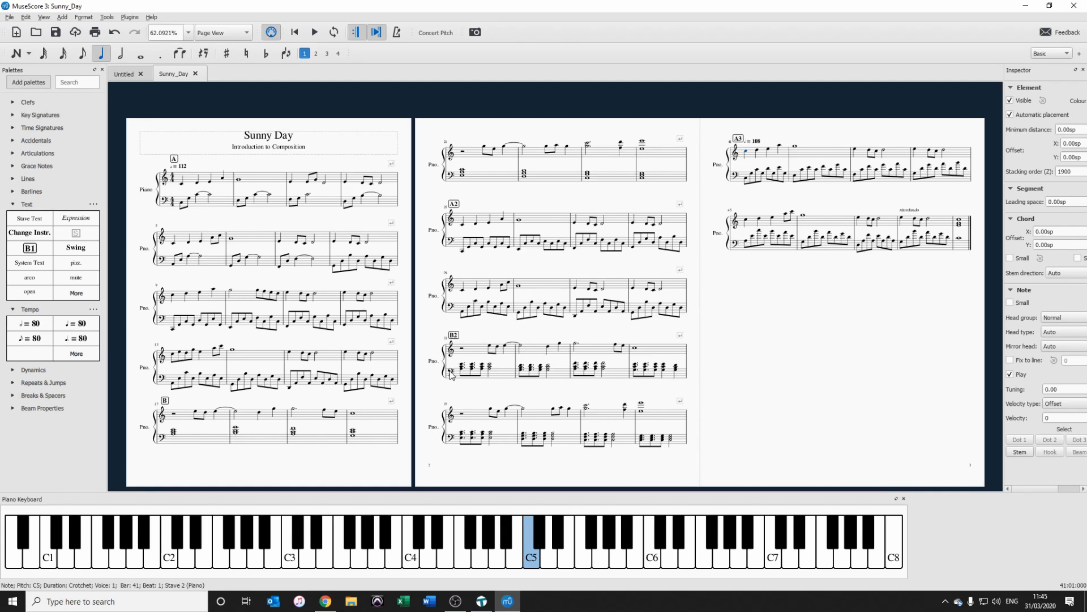
Play section B2 back from bar 33 and examine the individual notes of bar 36's first and last left-hand chords
key(space)
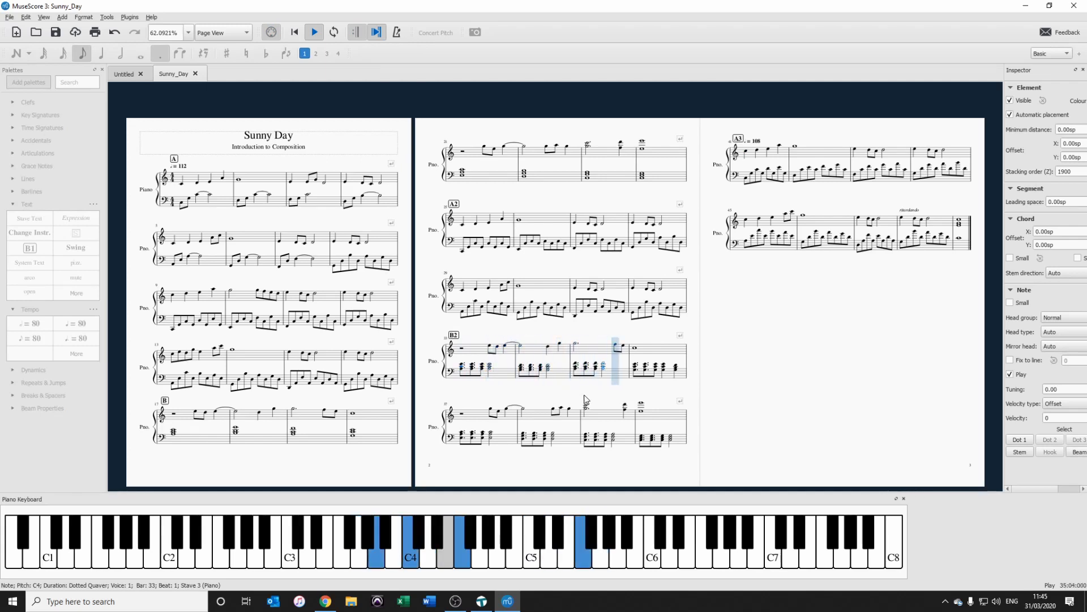
key(space)
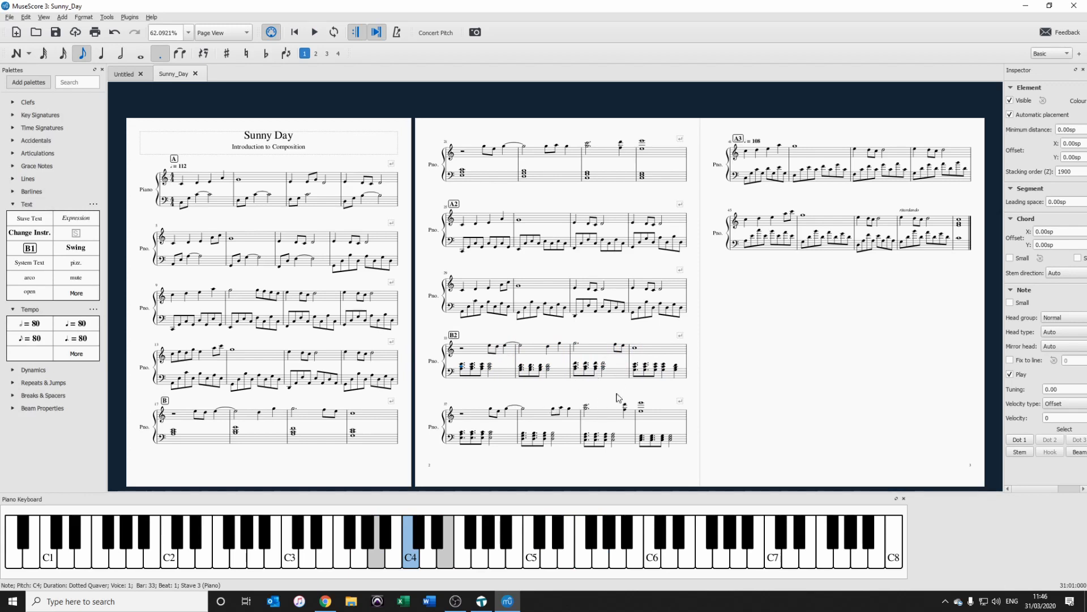
click(674, 351)
ctrl+scroll(674, 377, up, 10)
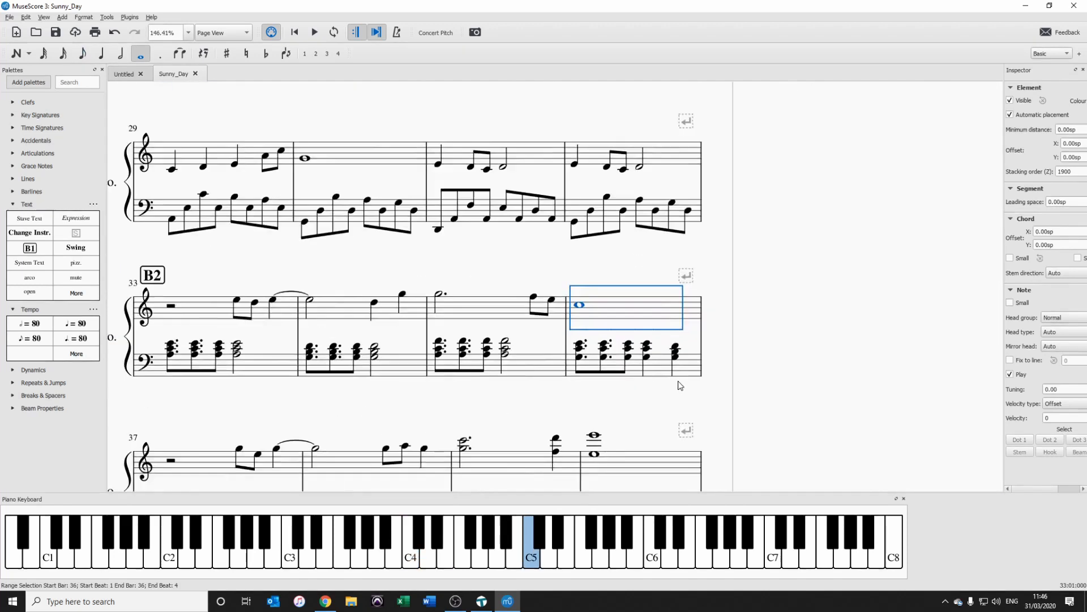
drag(596, 395, 537, 428)
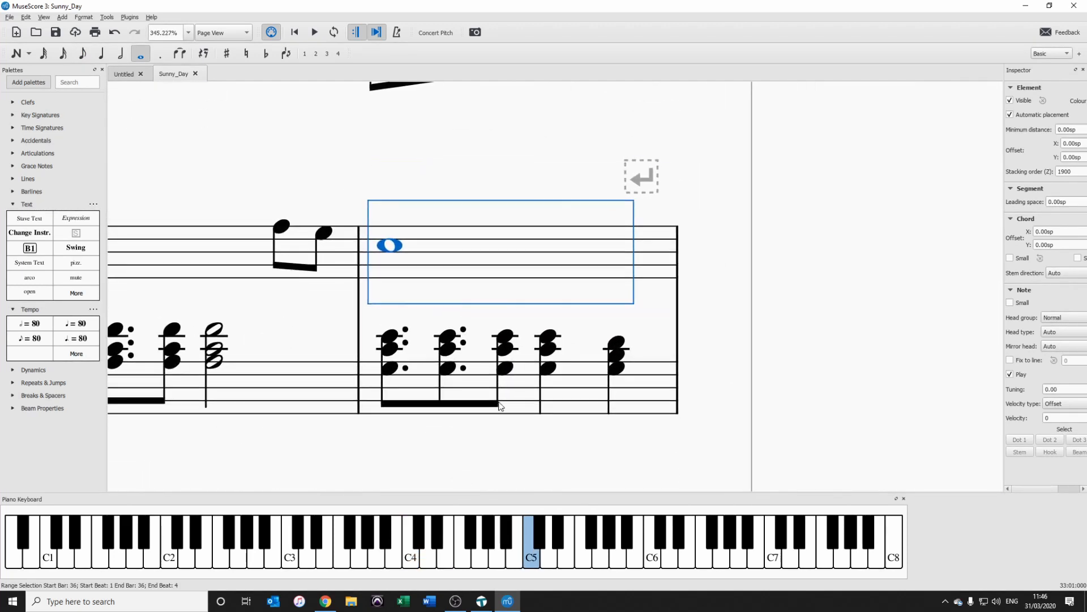
click(390, 349)
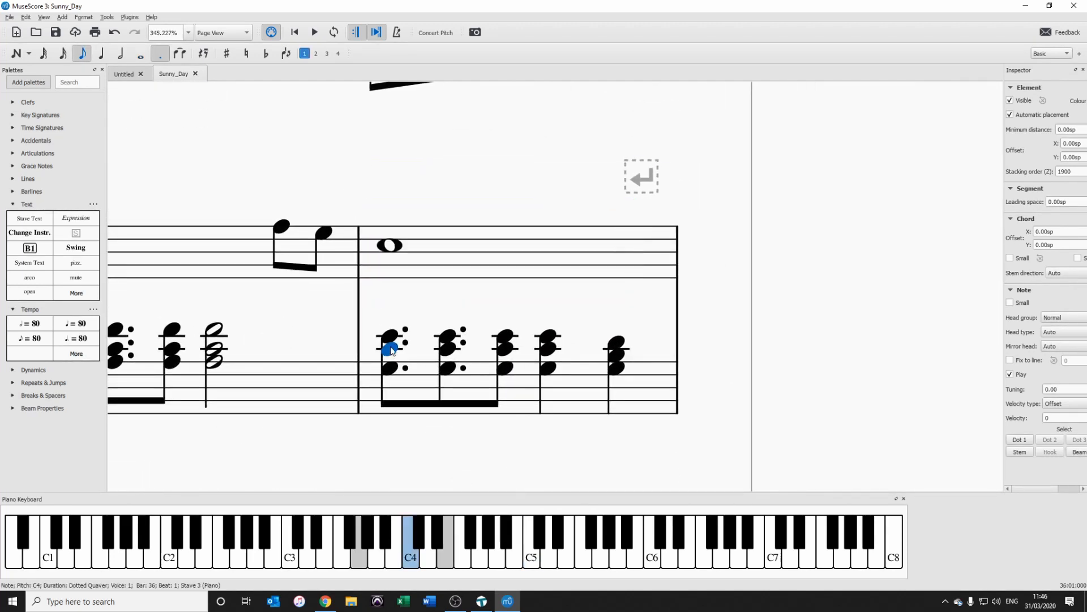
click(391, 368)
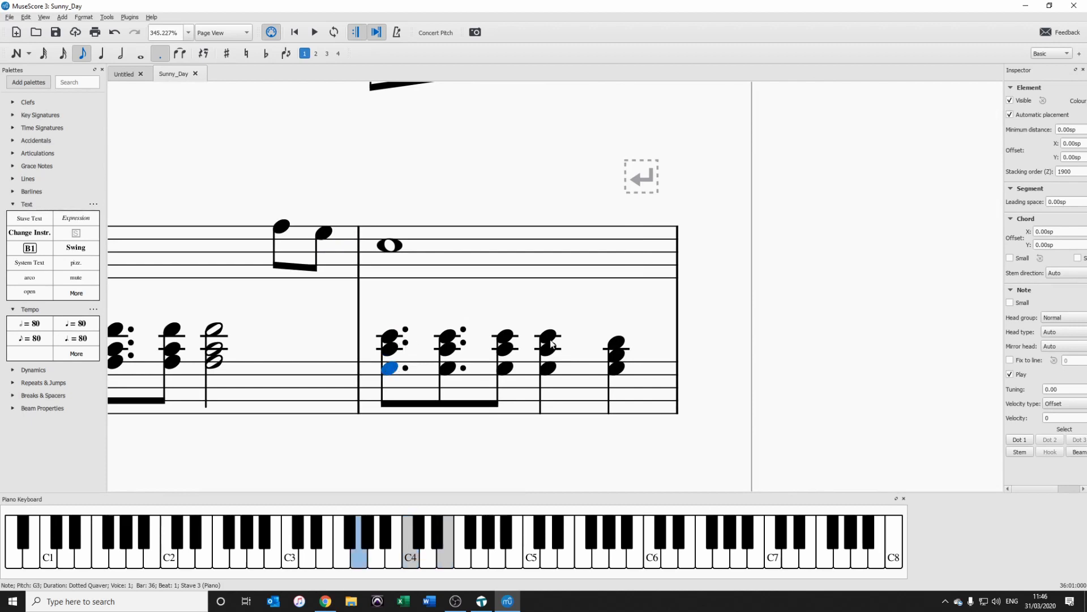
click(617, 369)
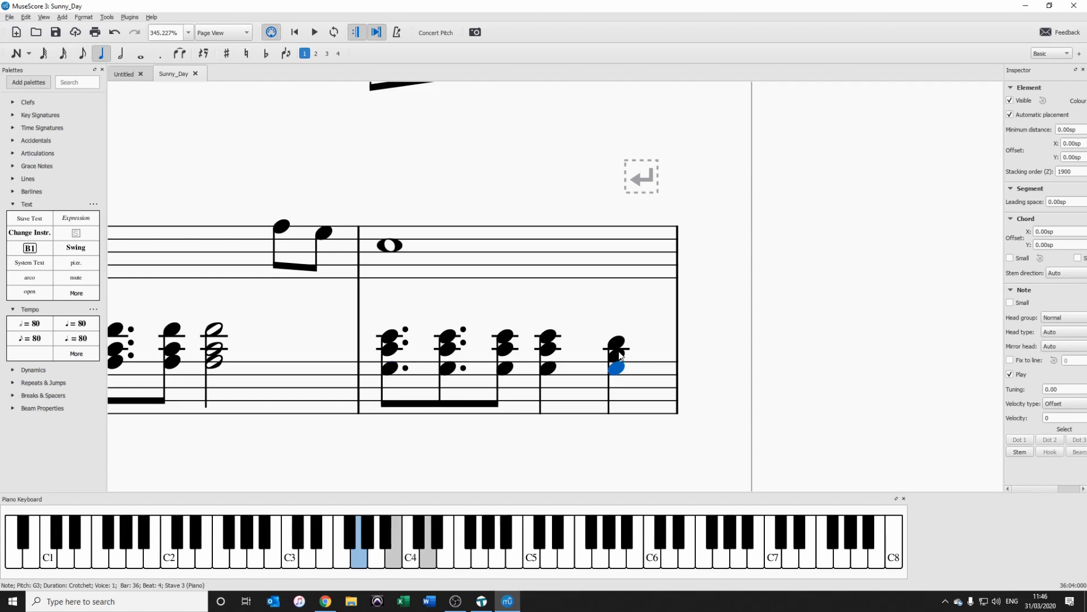
click(618, 356)
click(621, 343)
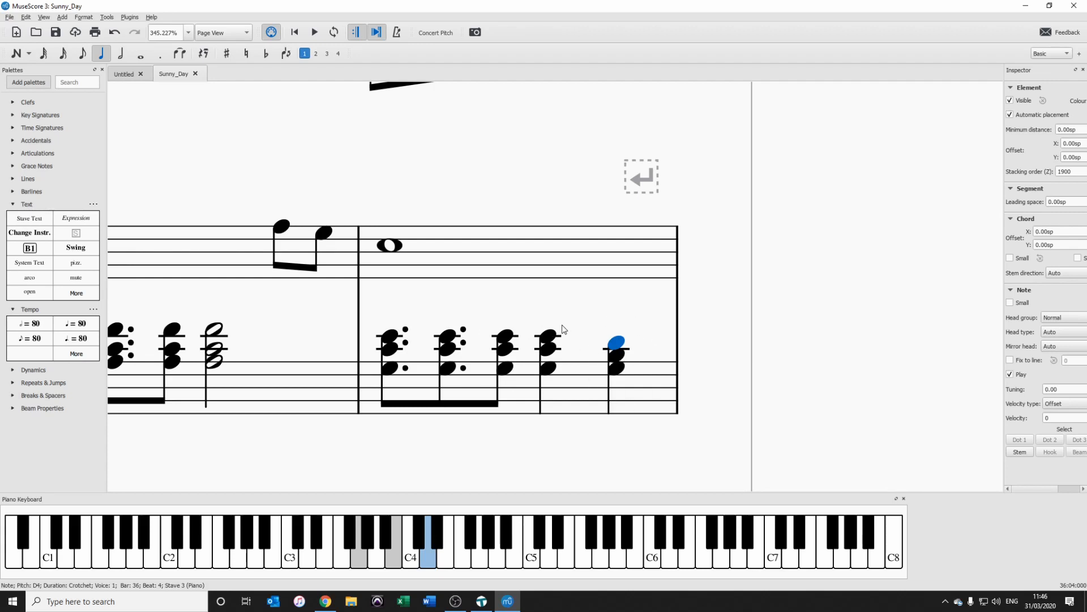
Play the finished piece back from bar 1 with all pages in view
scroll(562, 324, down, 19)
drag(625, 285, 679, 316)
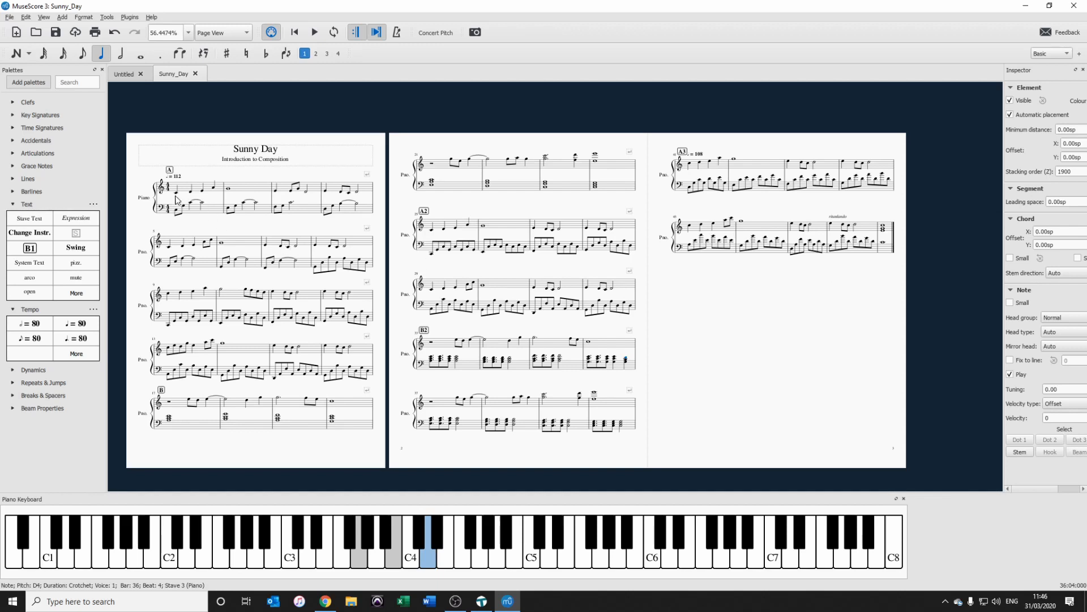
key(space)
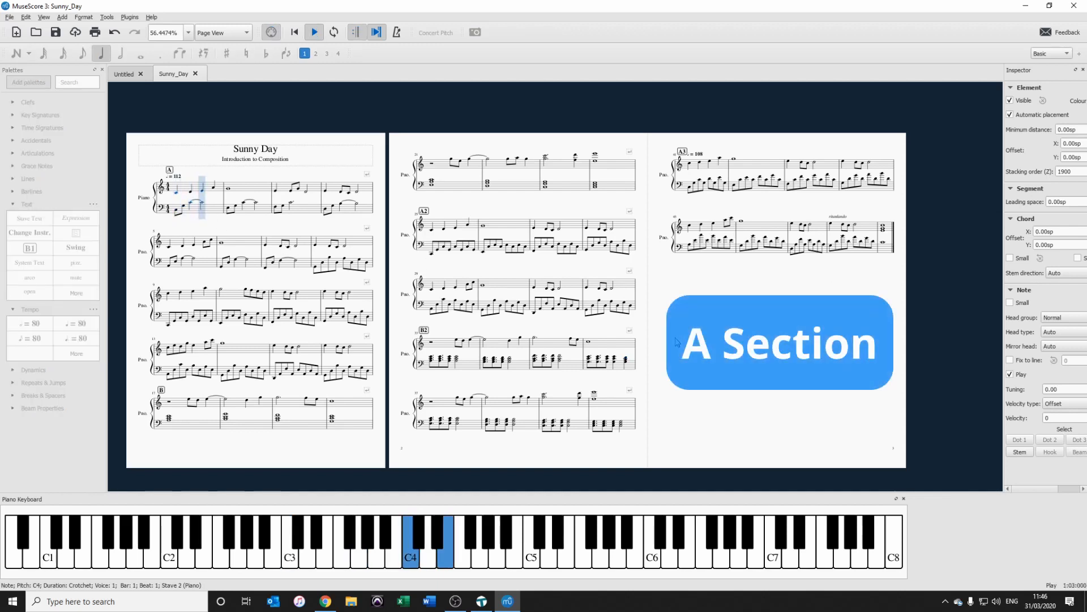